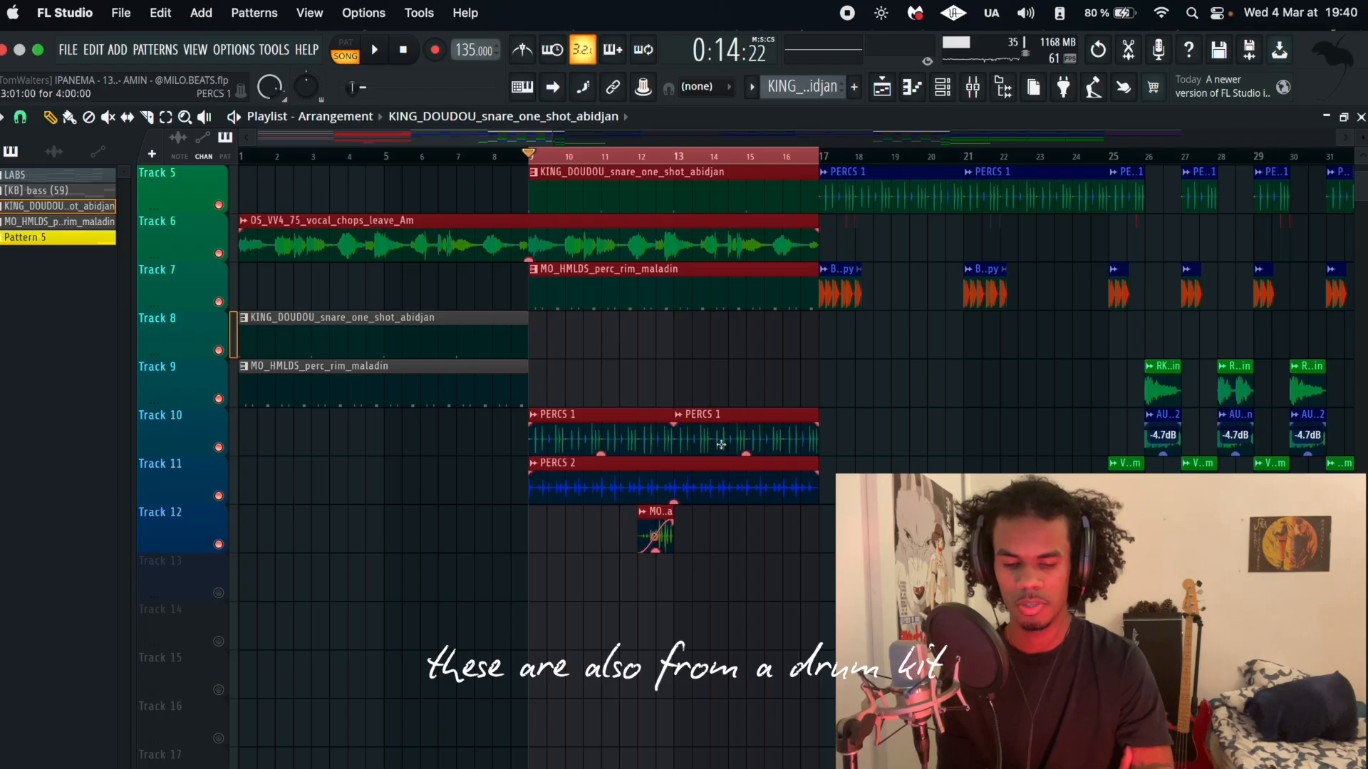
Play the section from bar 9 with Track 10 soloed, and unmute Track 11 to hear both percussion loops together
scroll(721, 444, up, 2)
key(space)
right_click(219, 447)
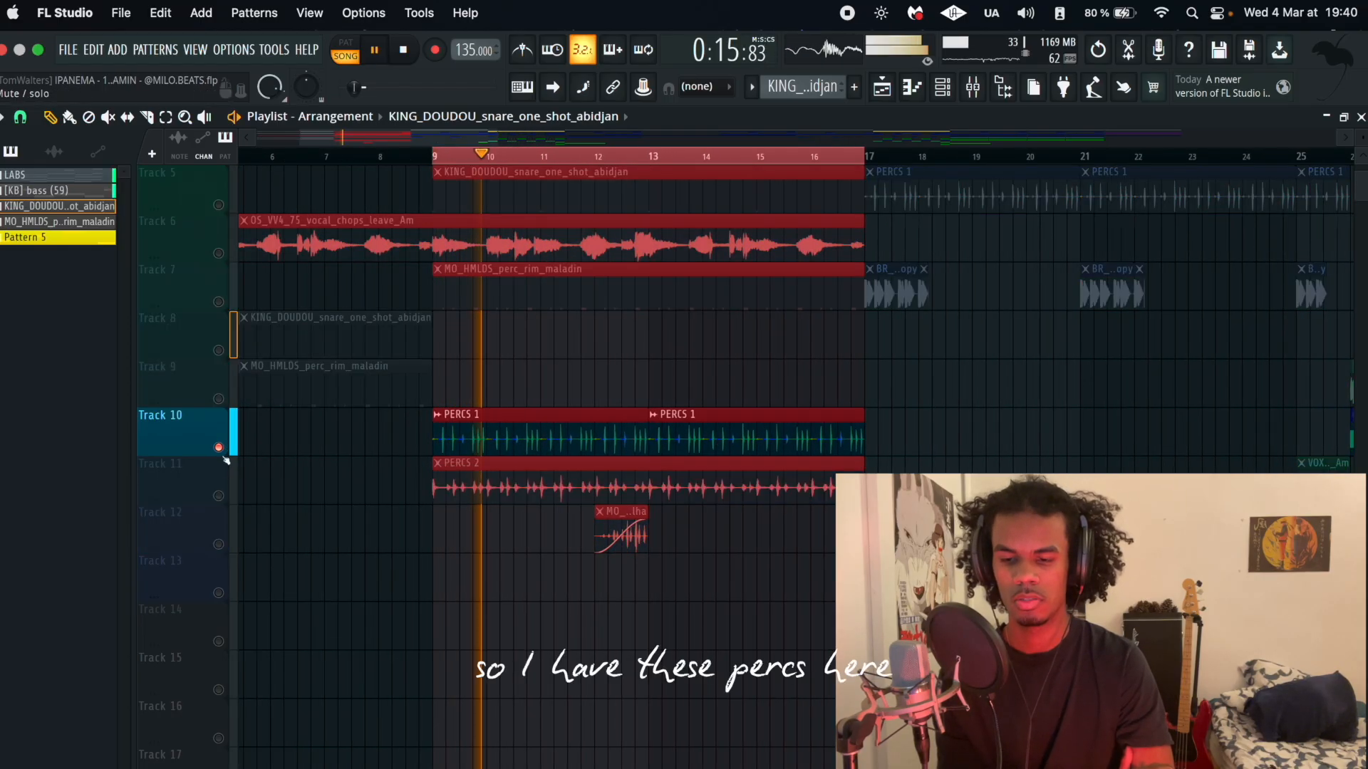
click(219, 496)
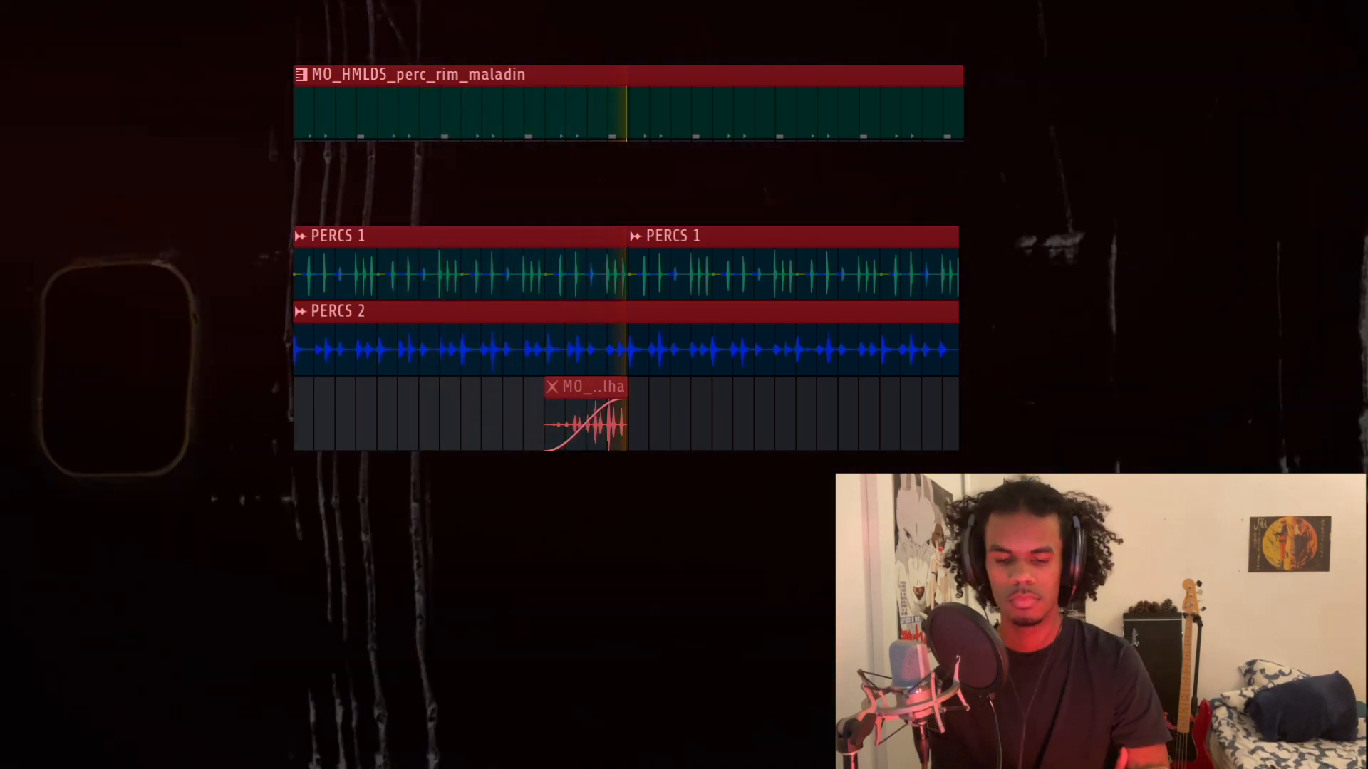
Audition the percussion loop at bar 12 by soloing Track 12 during playback, and restore all tracks when finished
scroll(679, 522, up, 3)
scroll(679, 522, down, 1)
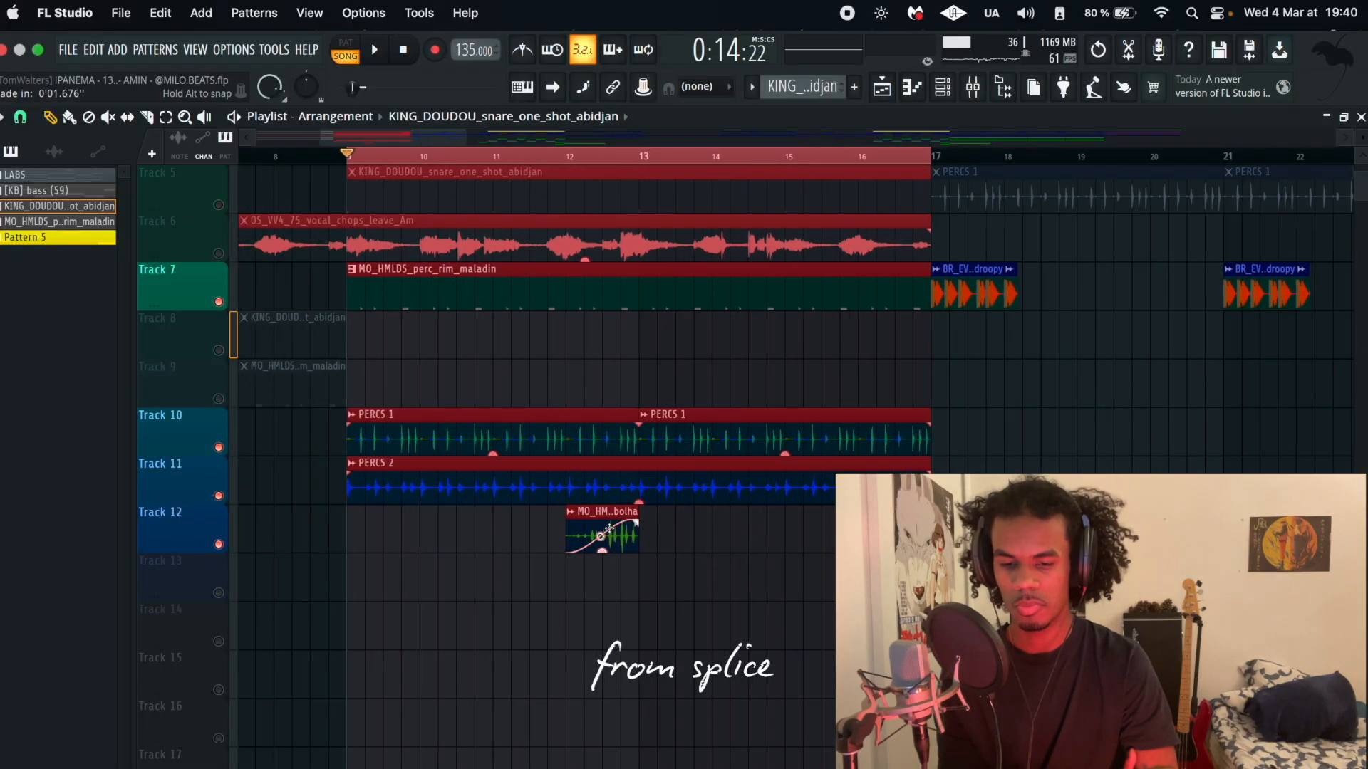
click(564, 155)
key(space)
right_click(219, 544)
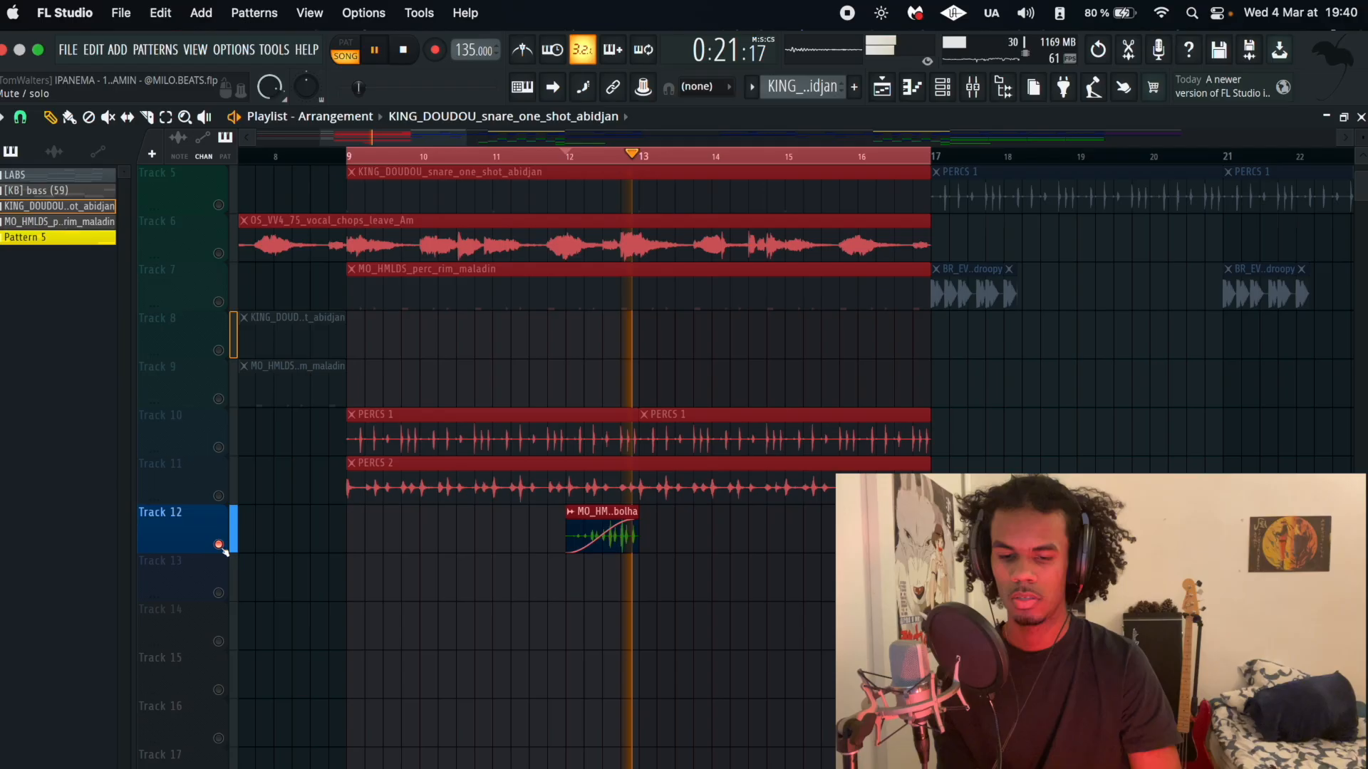
key(space)
right_click(218, 544)
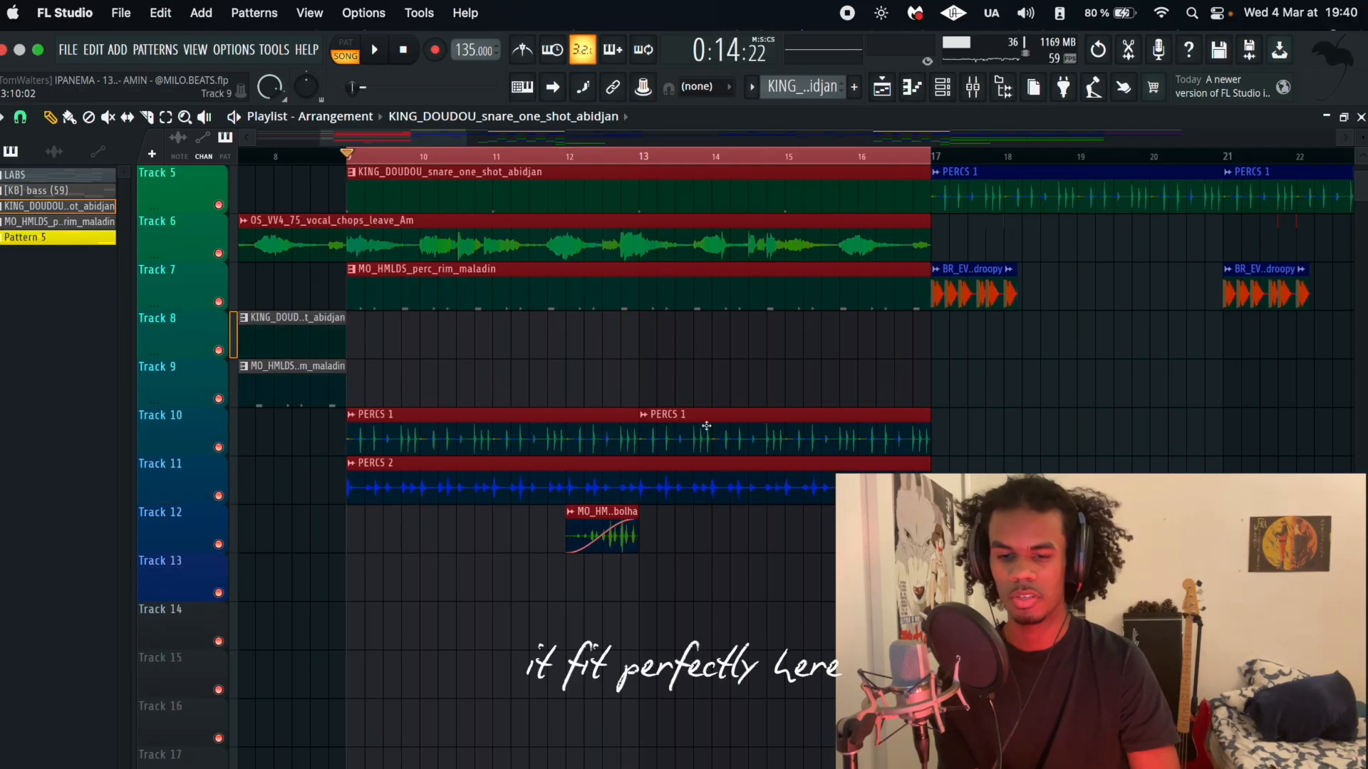
Play the section from bar 9 with all tracks active to hear the full intro arrangement
key(space)
scroll(584, 538, up, 4)
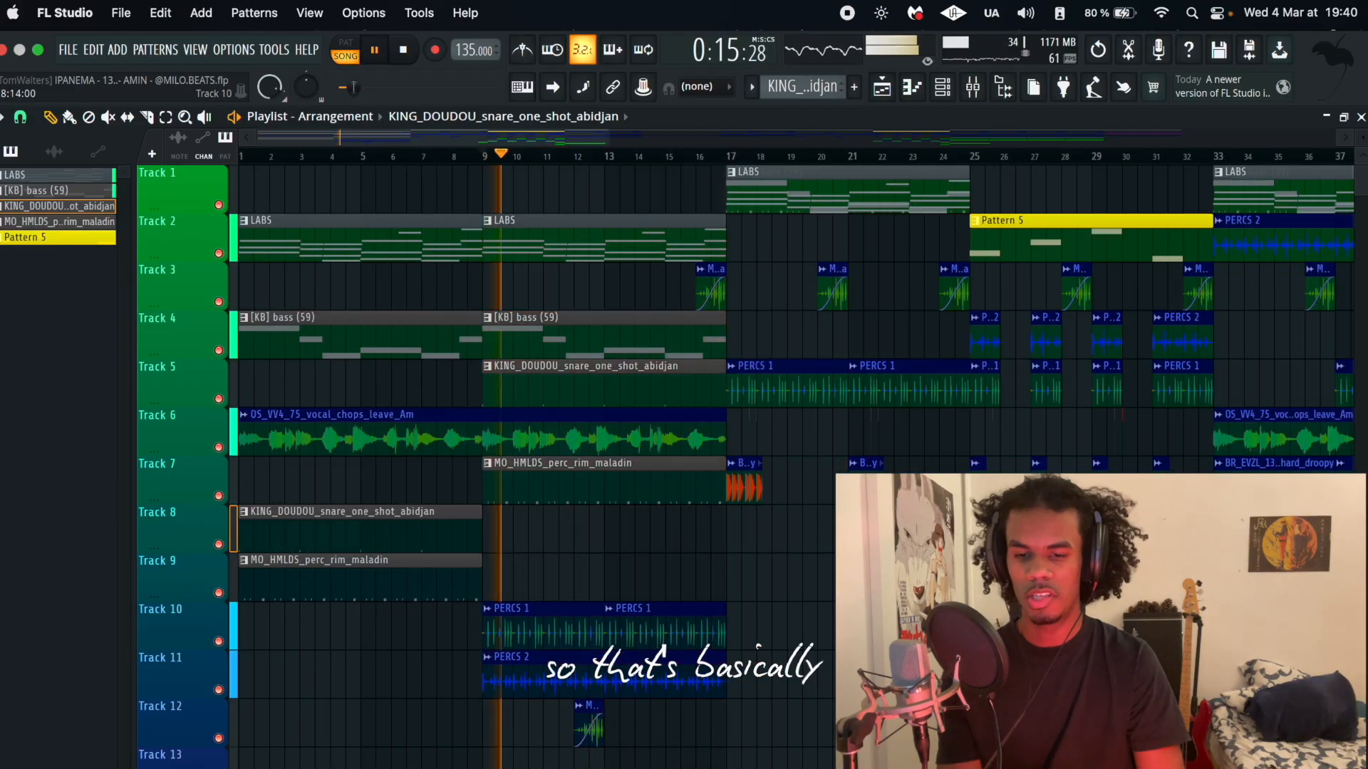
key(space)
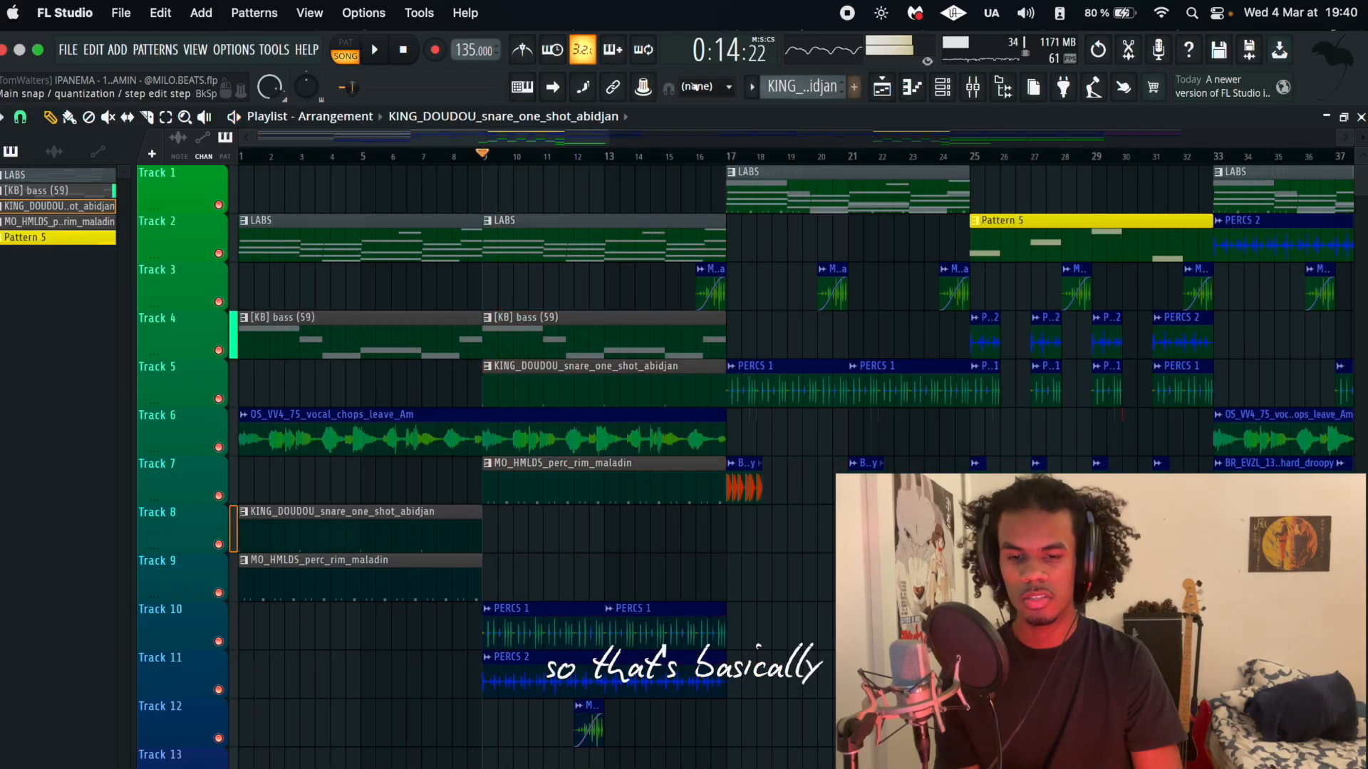
drag(726, 163, 240, 157)
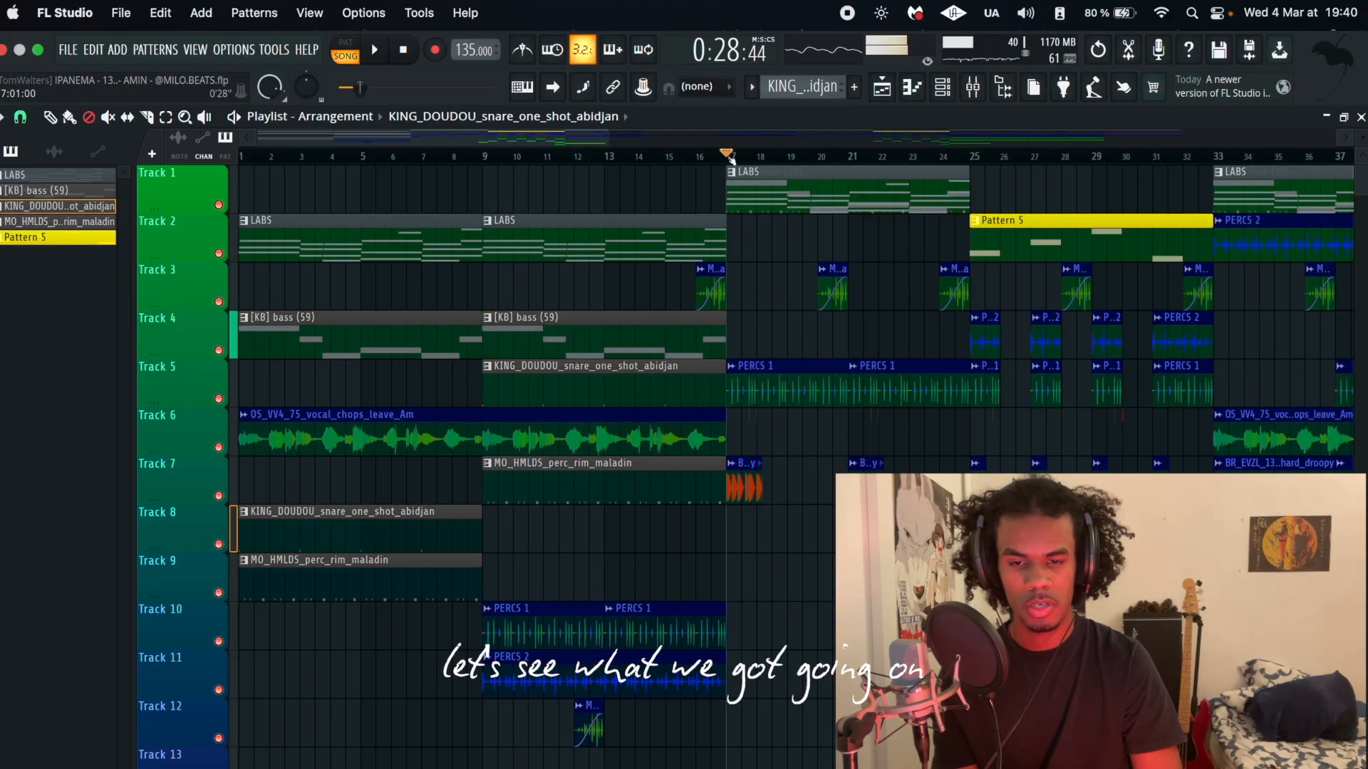
Select bars 17 to 24 on the timeline and loop their playback
drag(730, 158, 972, 158)
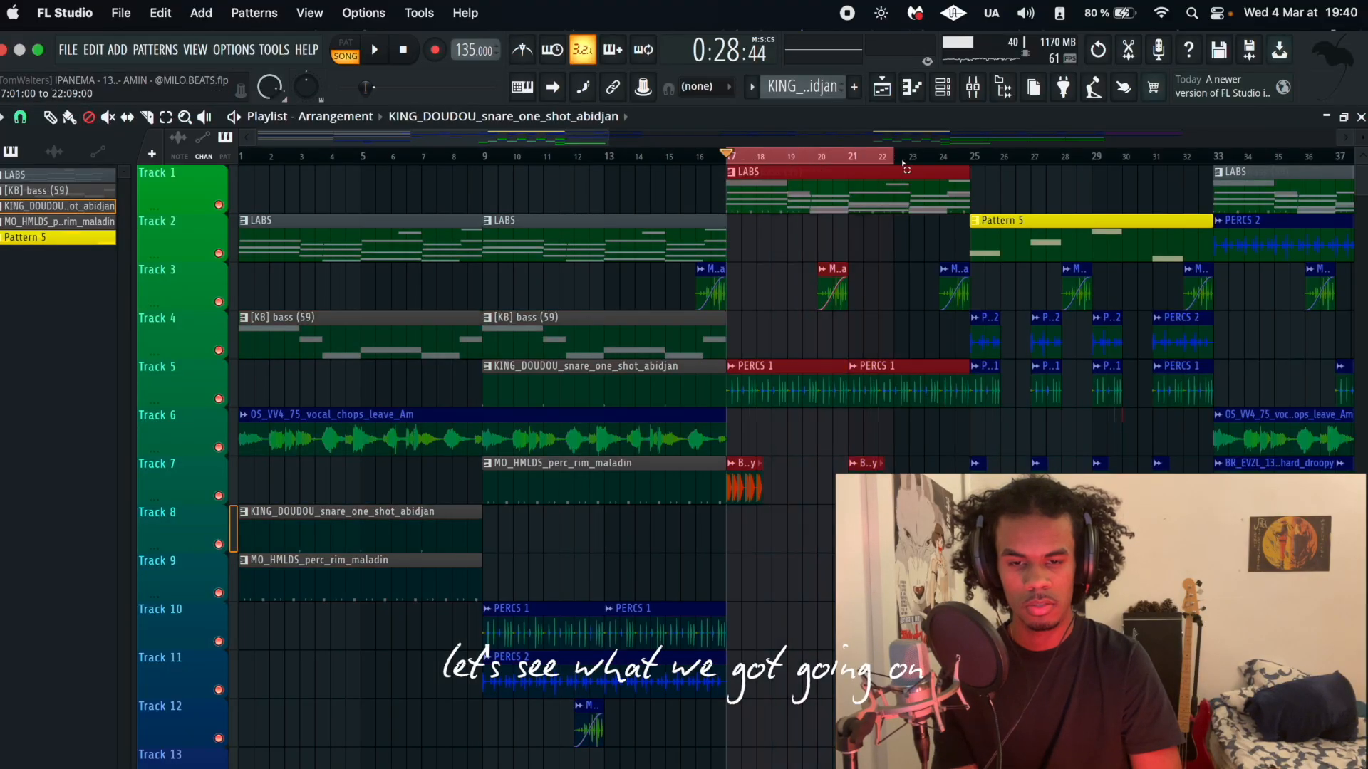
key(space)
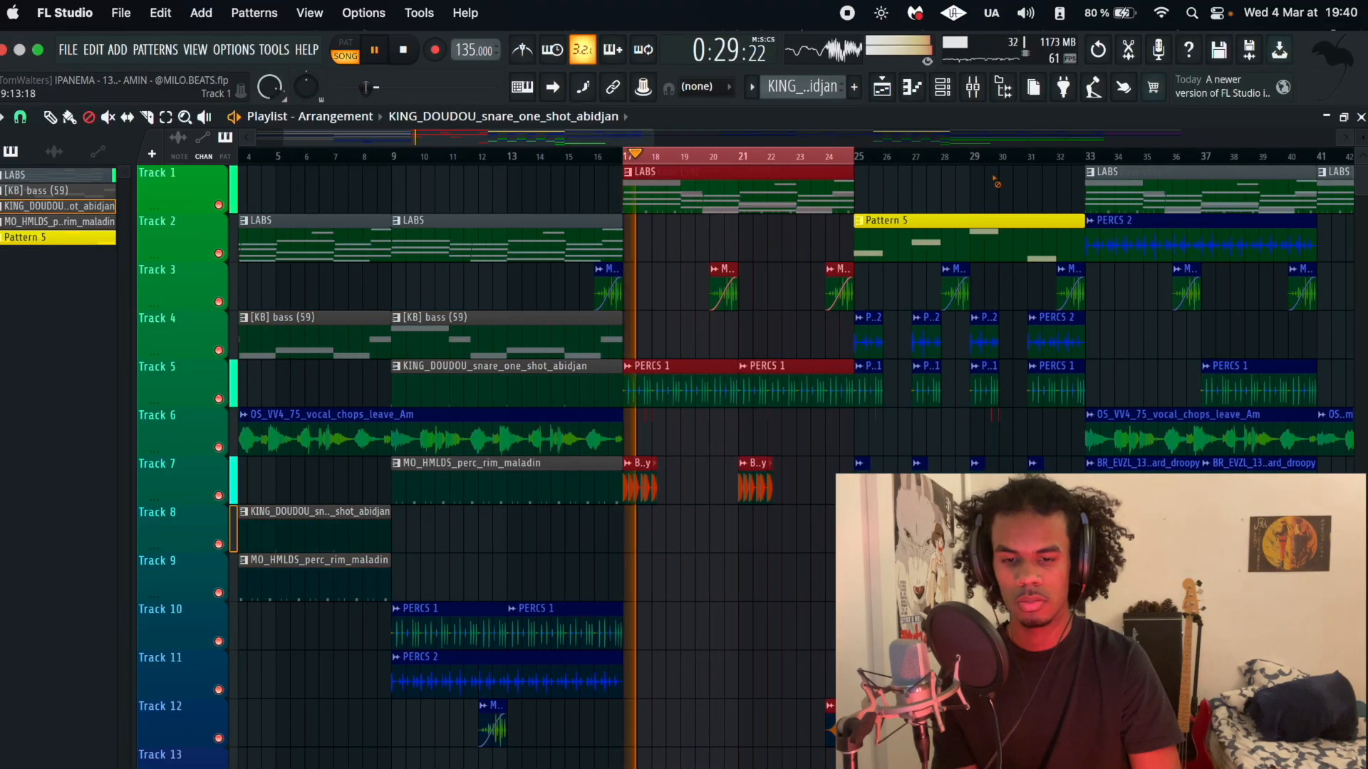
scroll(996, 184, right, 5)
scroll(514, 479, up, 8)
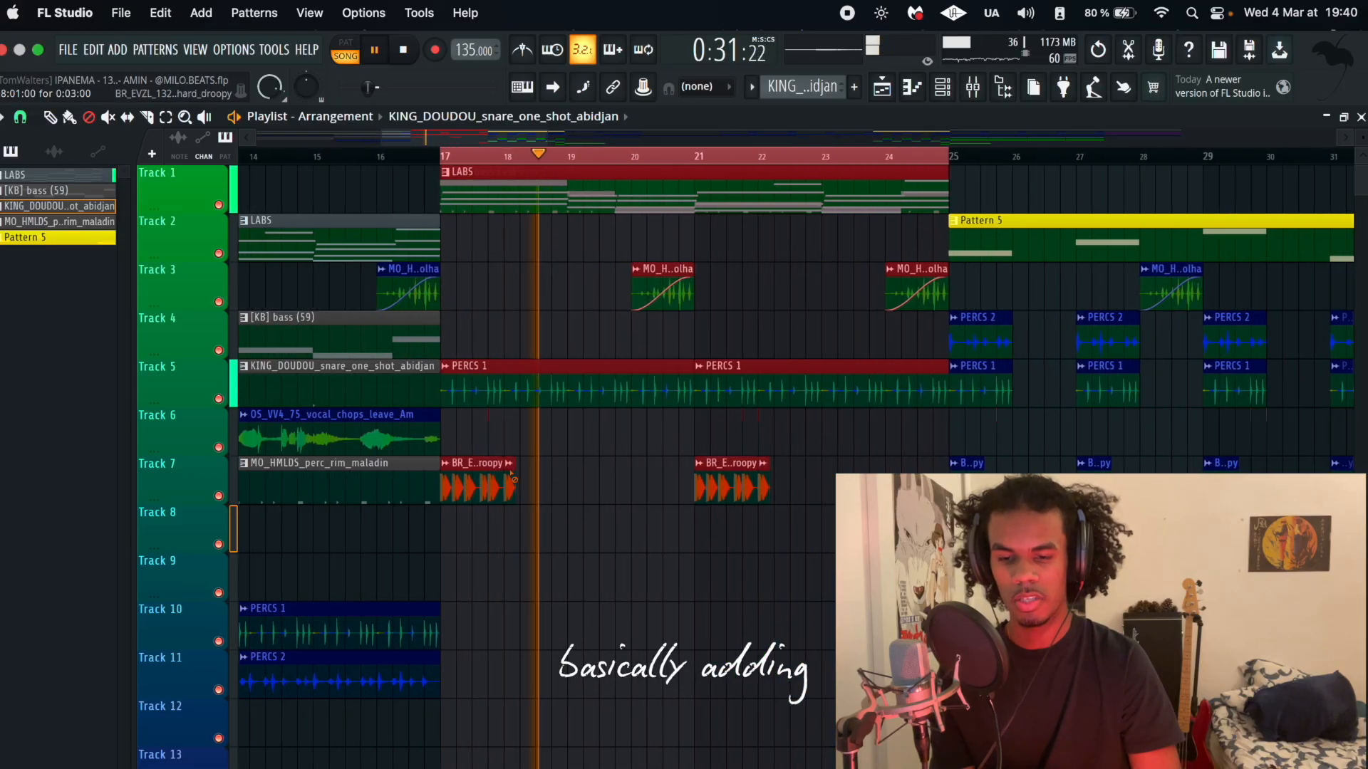
Solo Track 7 to audition the BR_EVZL_132_kick_funk_hard_droopy clips, and bring all tracks back in
right_click(219, 496)
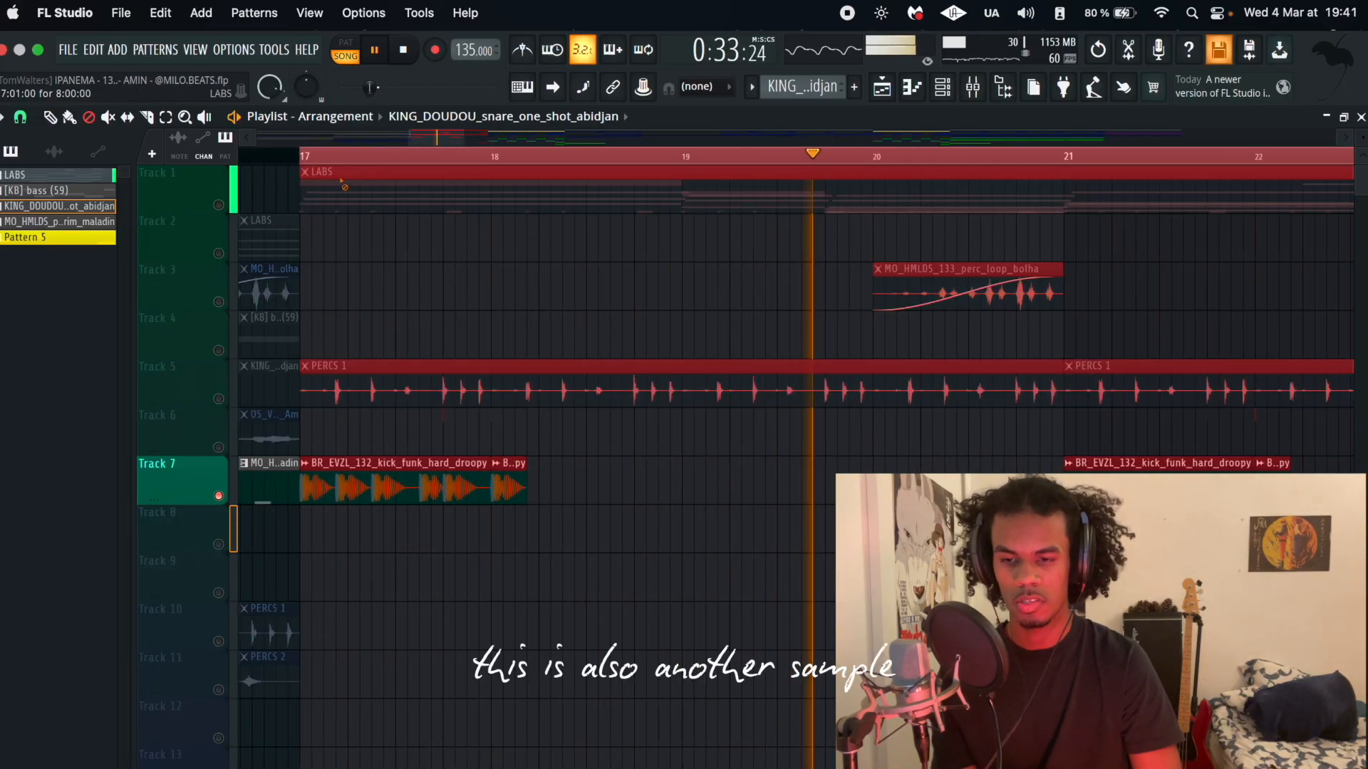
scroll(527, 545, down, 3)
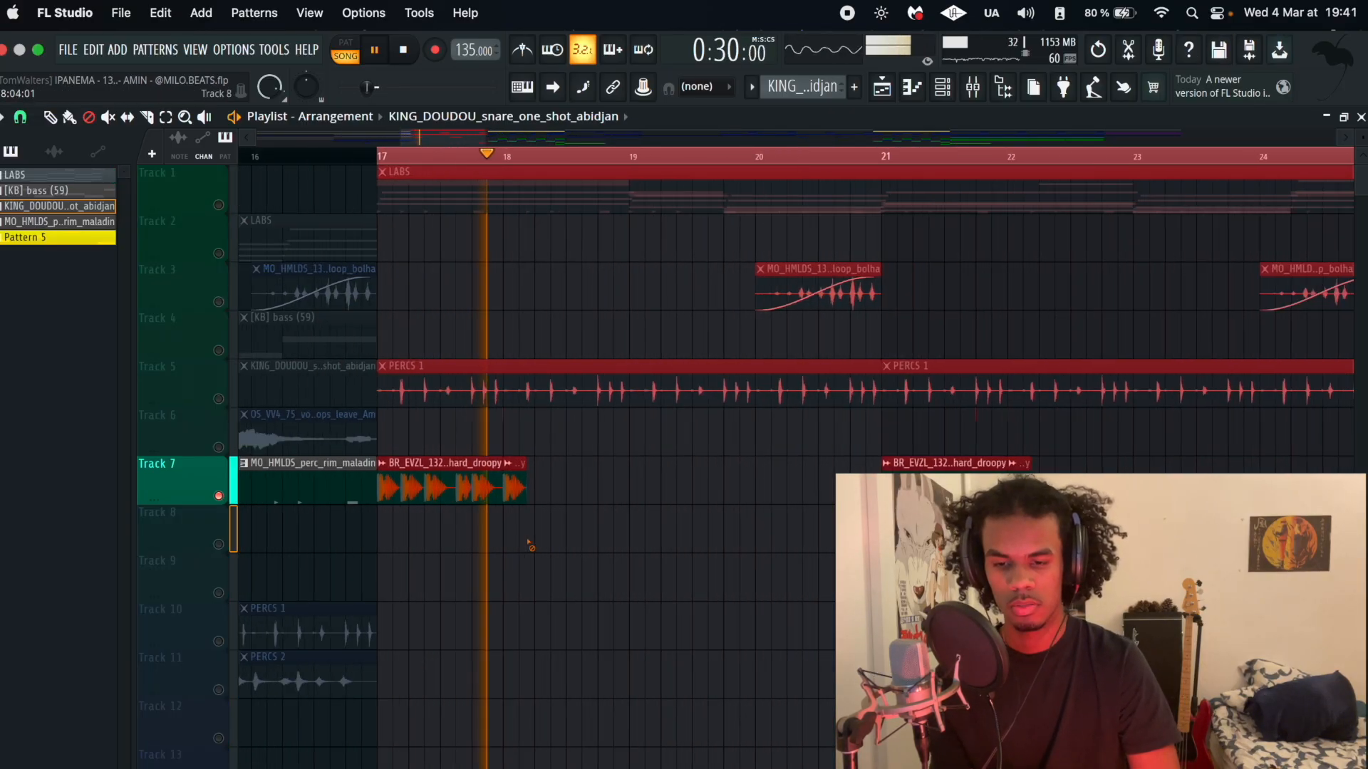
scroll(531, 546, down, 2)
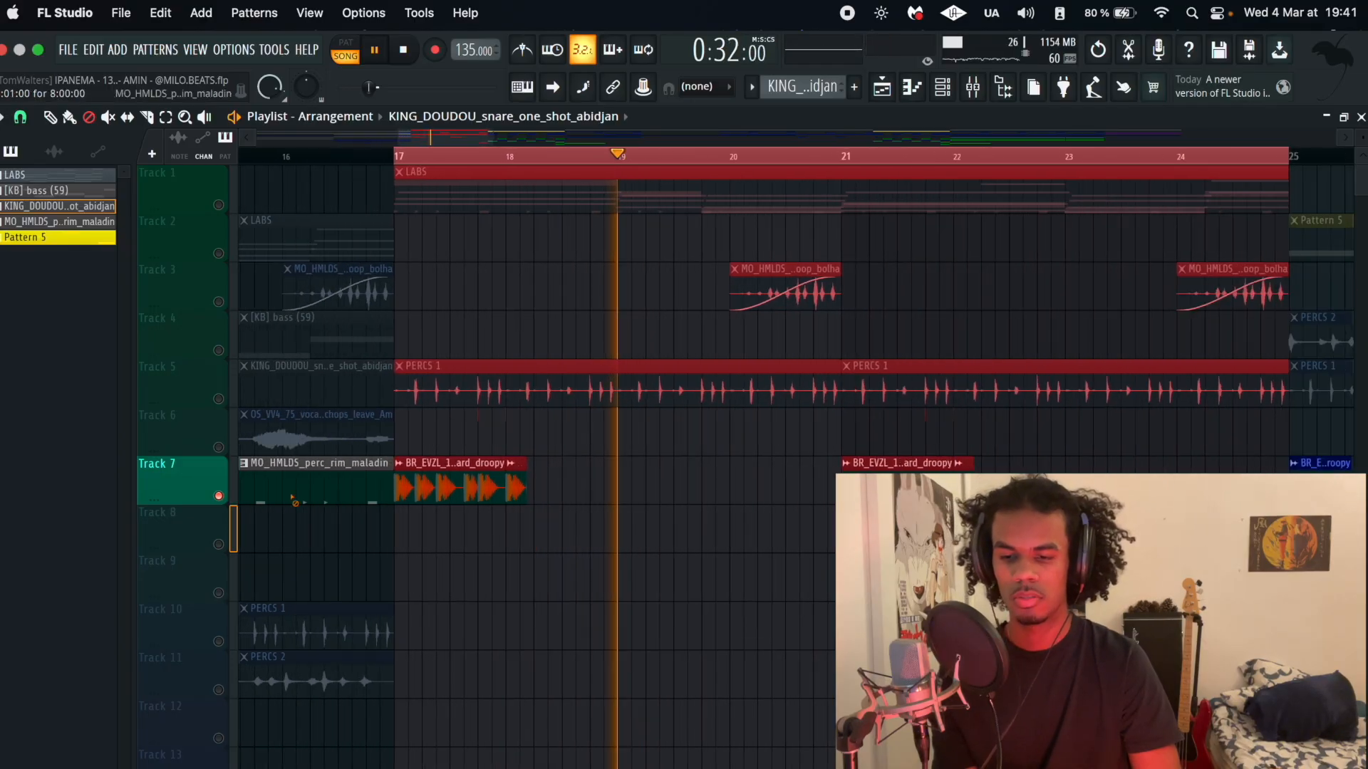
right_click(219, 496)
scroll(550, 535, down, 5)
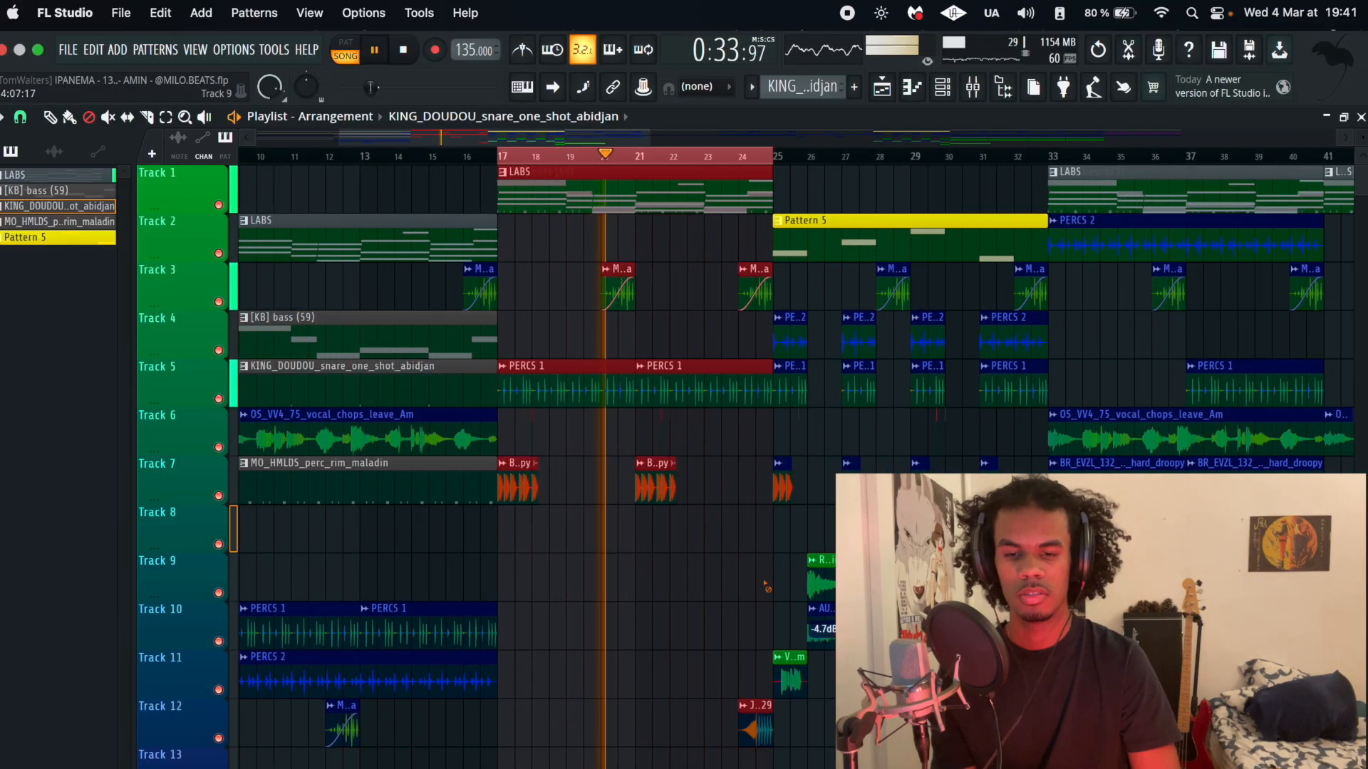
Play the transition from bar 24 into the Pattern 5 section
scroll(766, 586, down, 2)
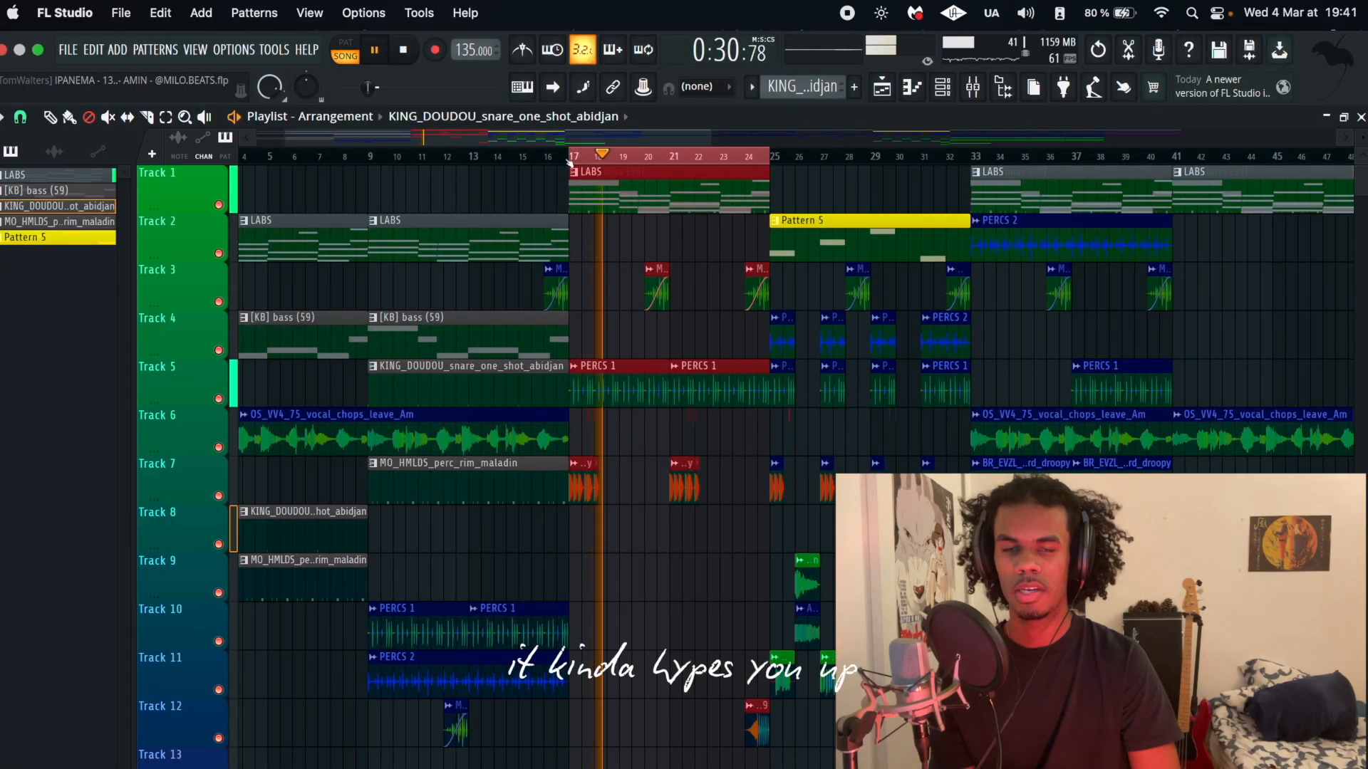
click(744, 156)
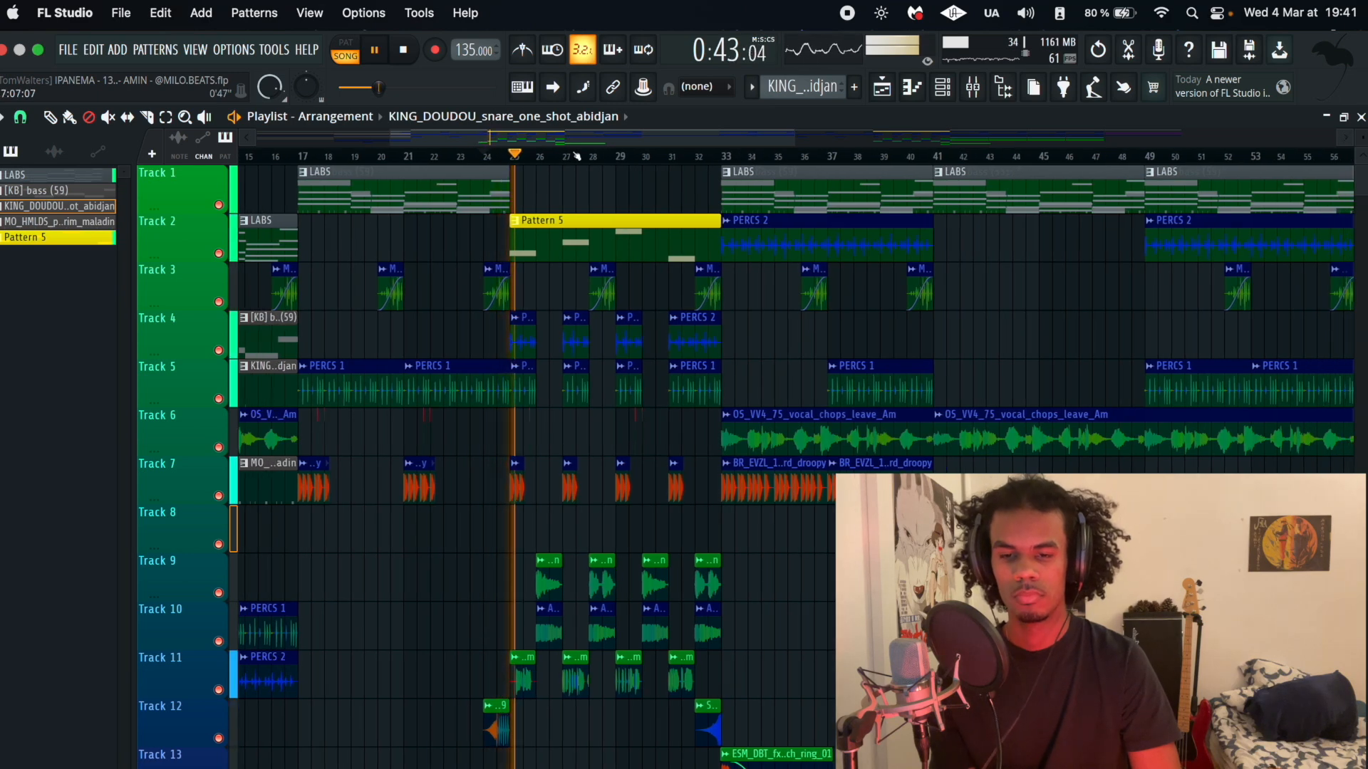
key(space)
Select bars 25 to 32 as the playback loop and solo Track 2
drag(517, 159, 718, 169)
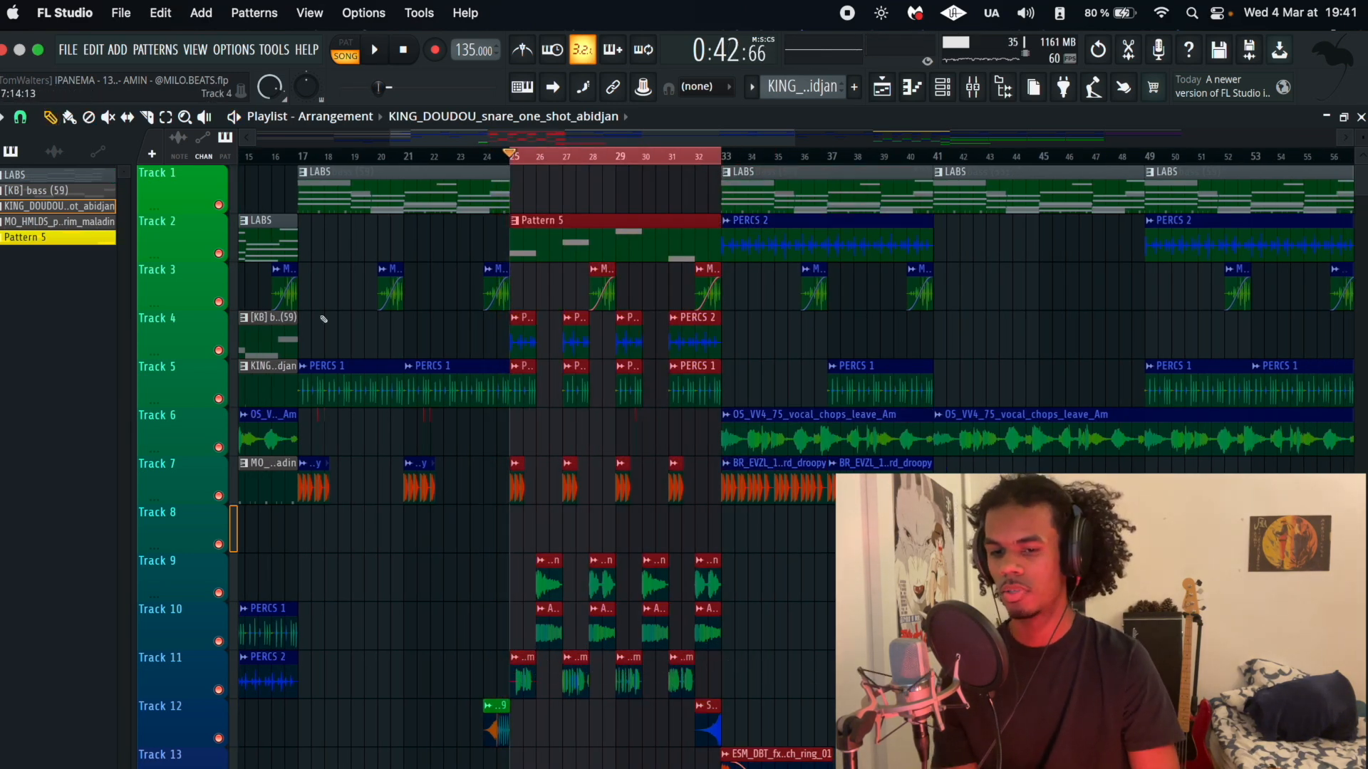
scroll(507, 254, up, 2)
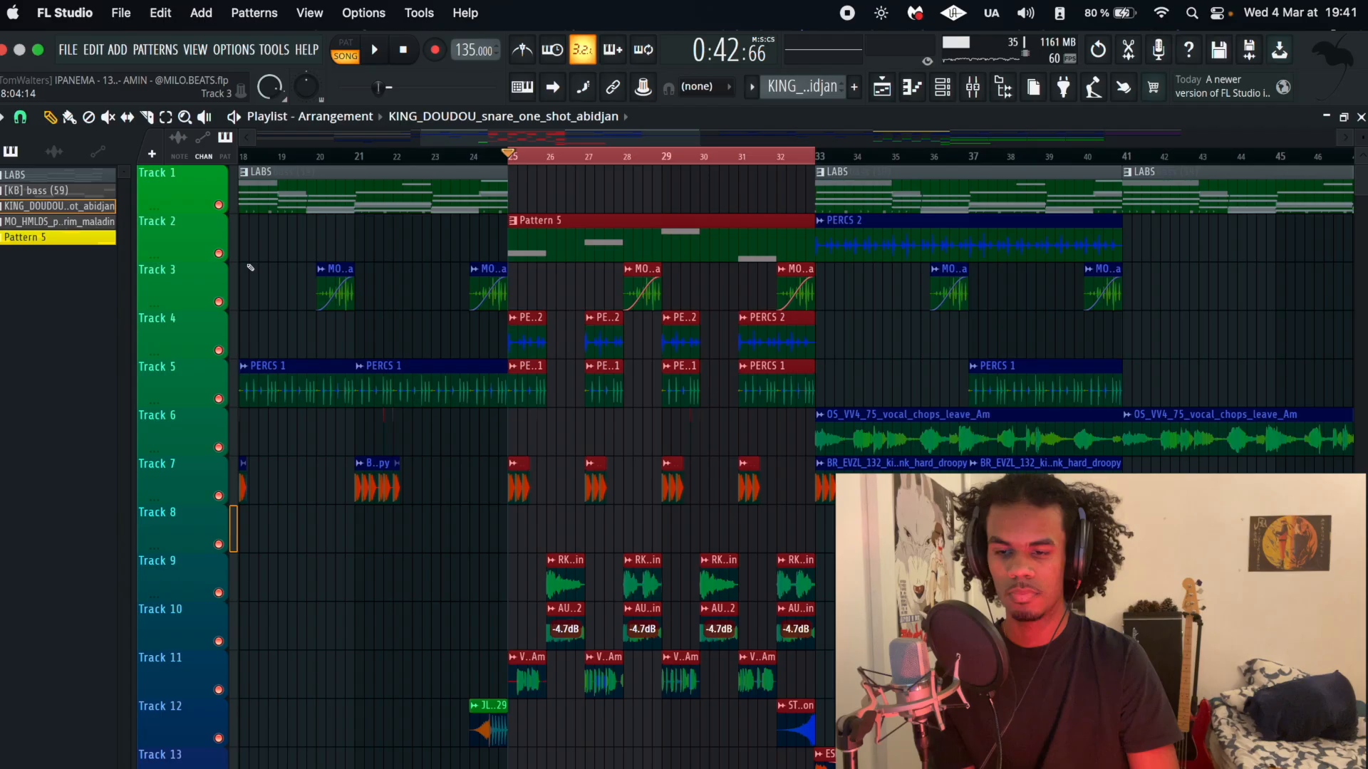
right_click(219, 254)
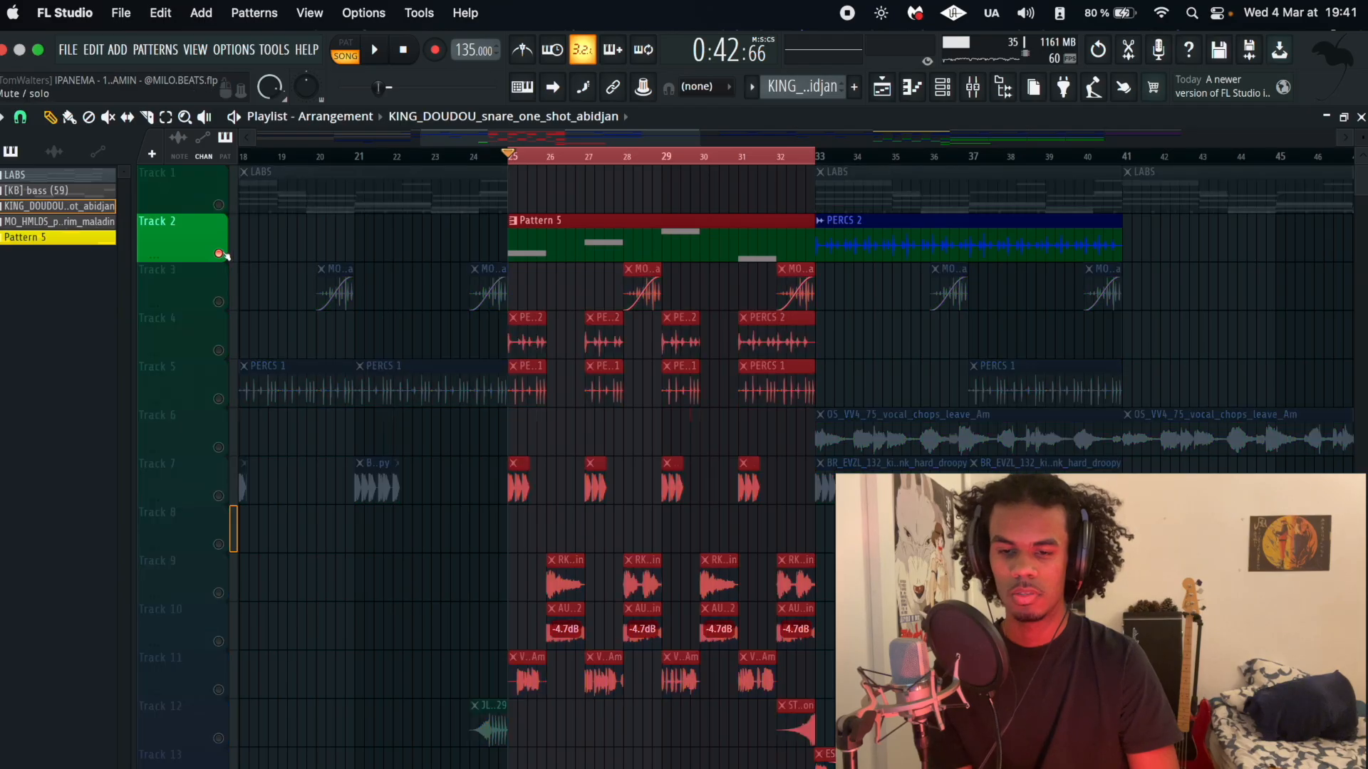
Open Pattern 5 in the piano roll and inspect its UADx Moog Minimoog Synth channel
double_click(576, 236)
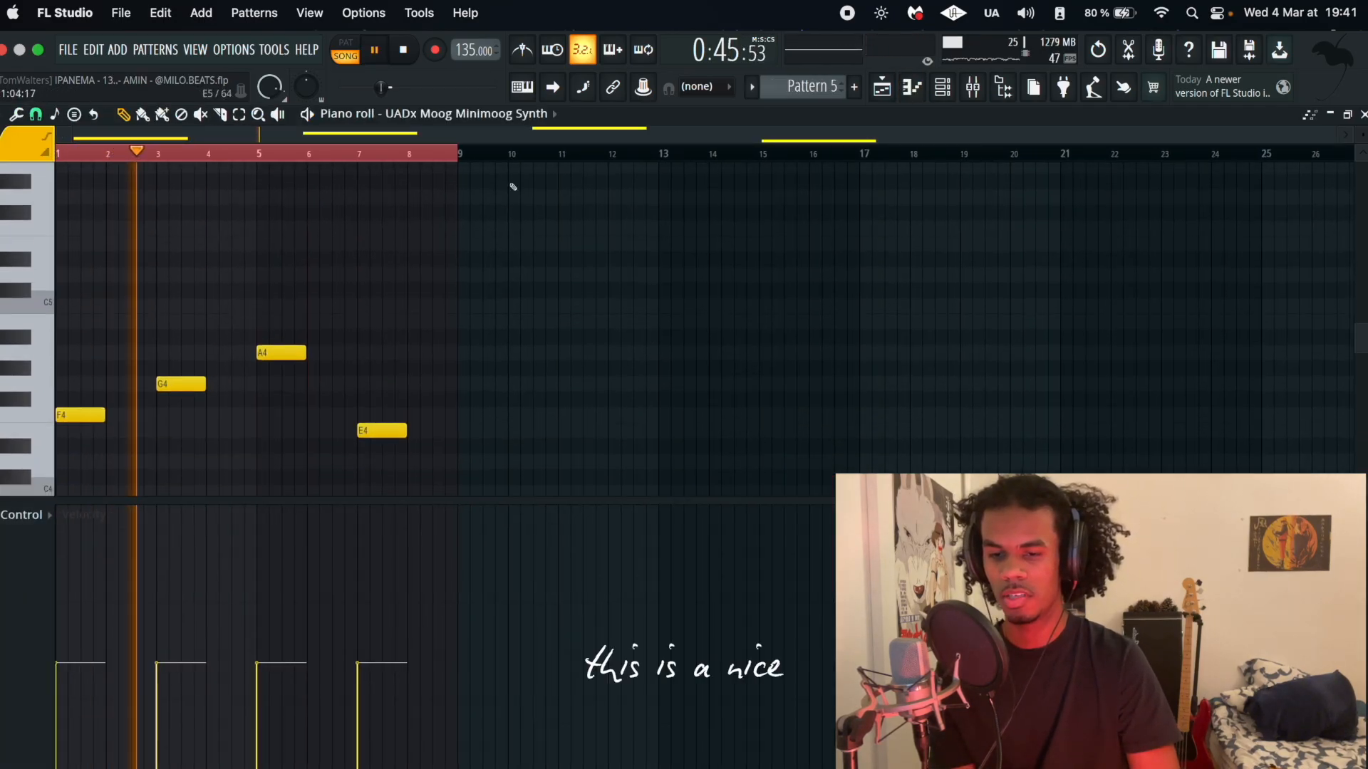
click(418, 115)
click(418, 115)
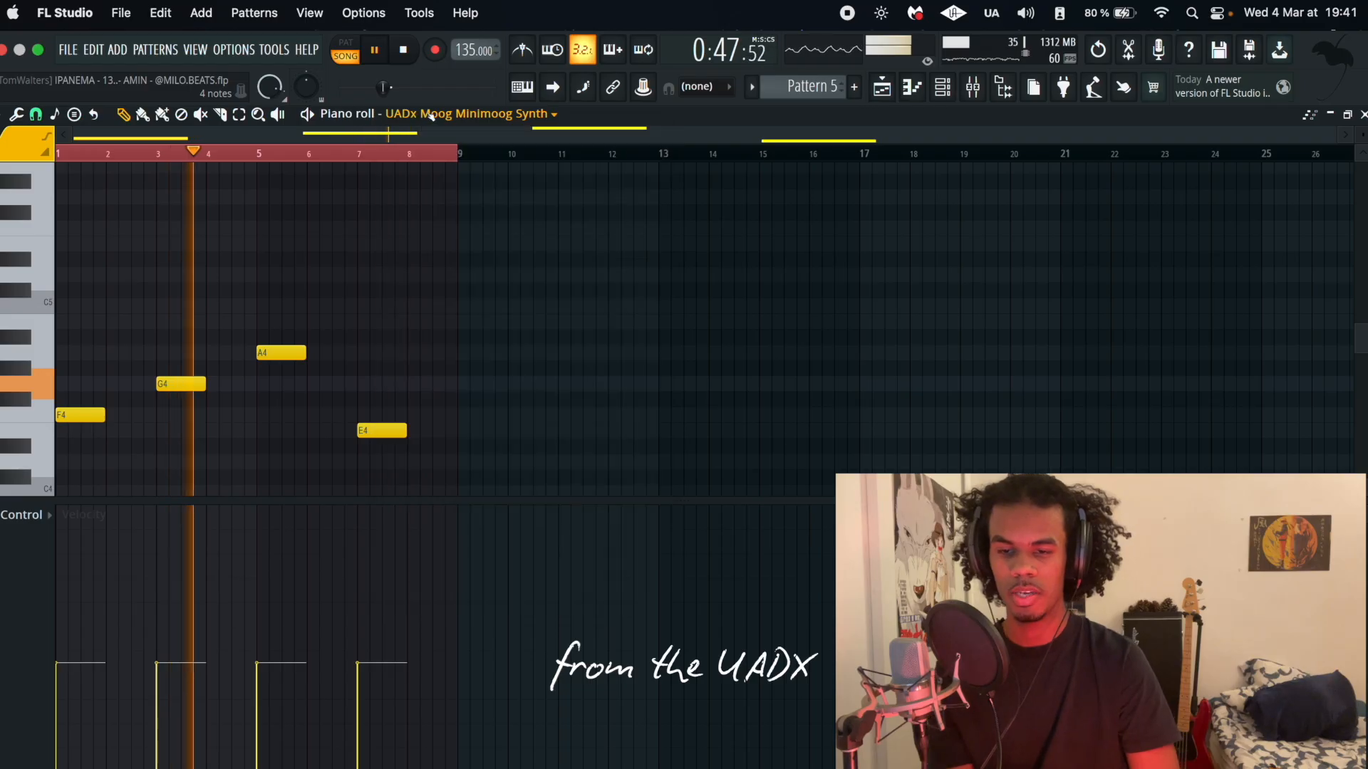
Return to the playlist and play bars 25 to 32 with the percussion and kick tracks added to Track 2
click(882, 87)
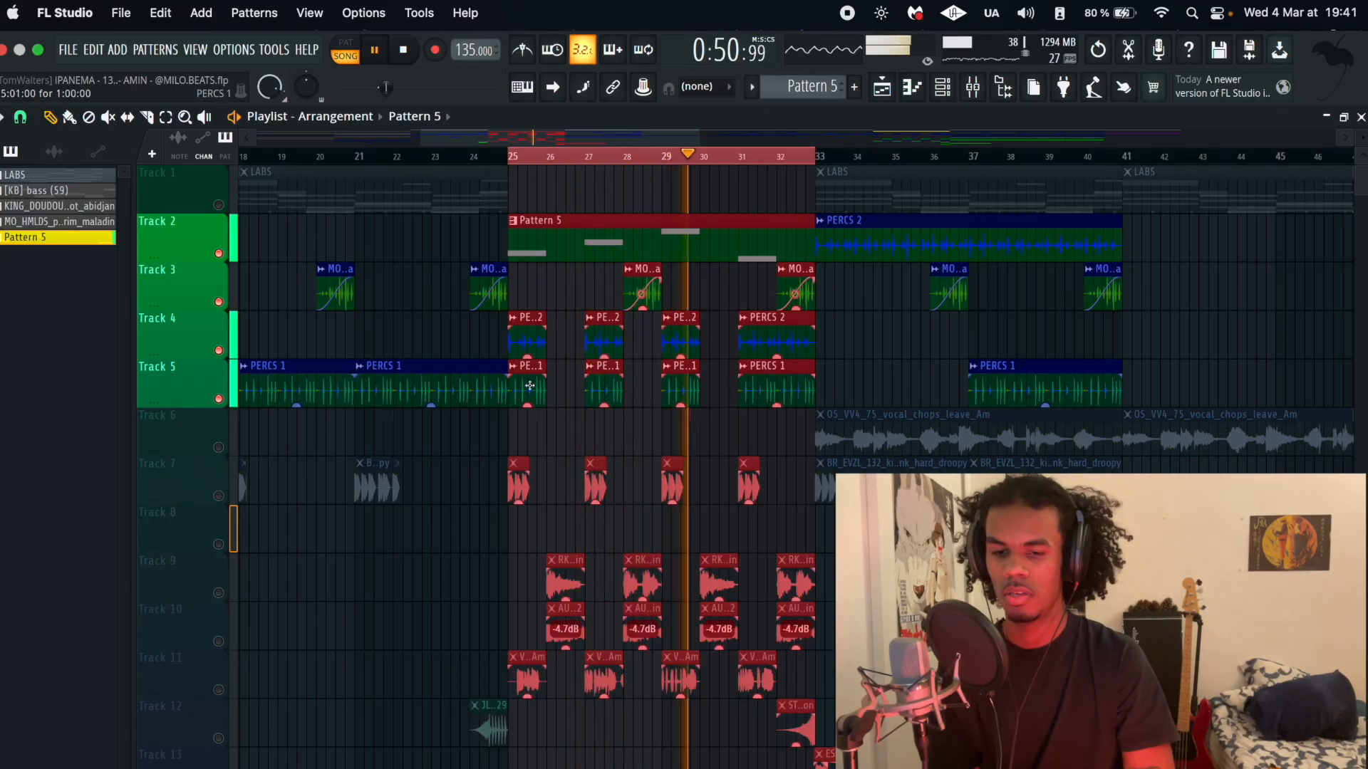
key(space)
key(space)
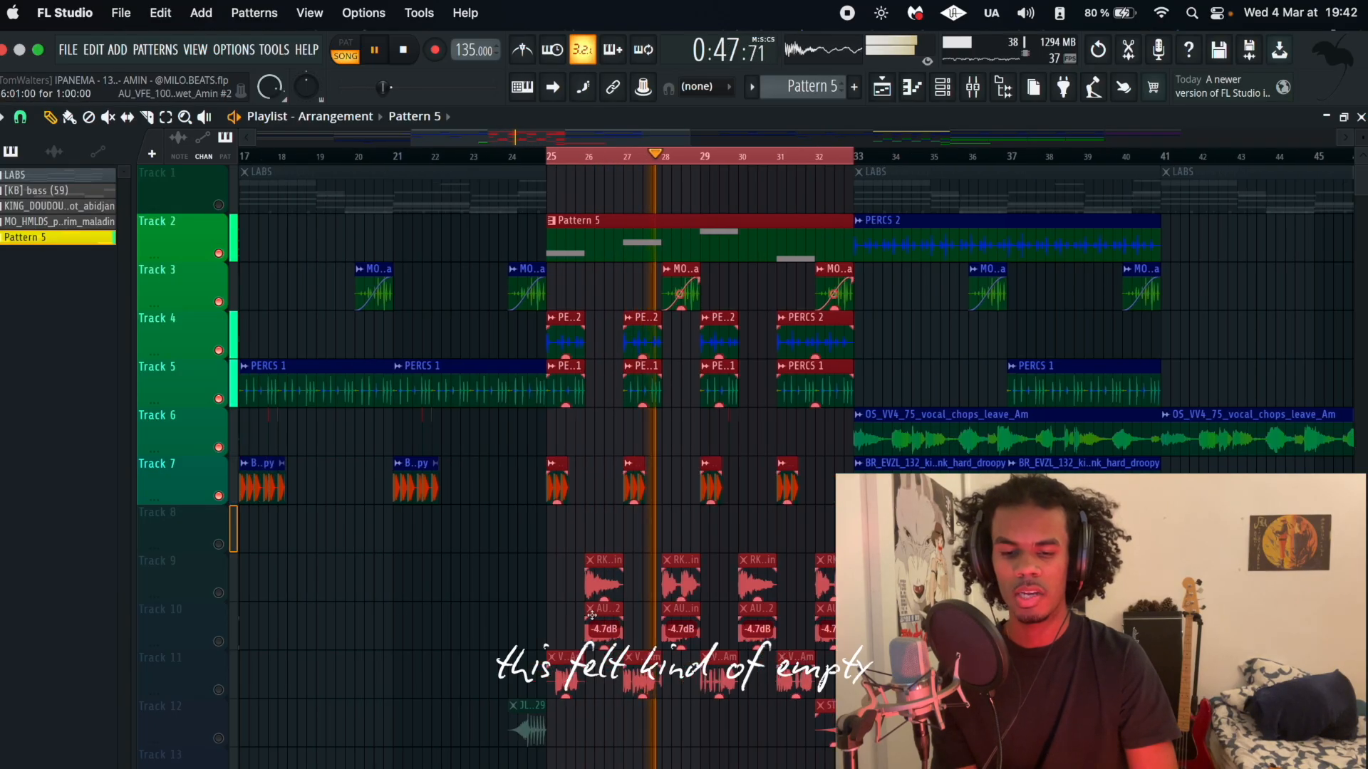
Unmute the vocal clips on Tracks 9, 10 and 11 and play bars 25 to 32 with them included
scroll(592, 614, down, 1)
scroll(591, 614, down, 1)
key(space)
click(218, 593)
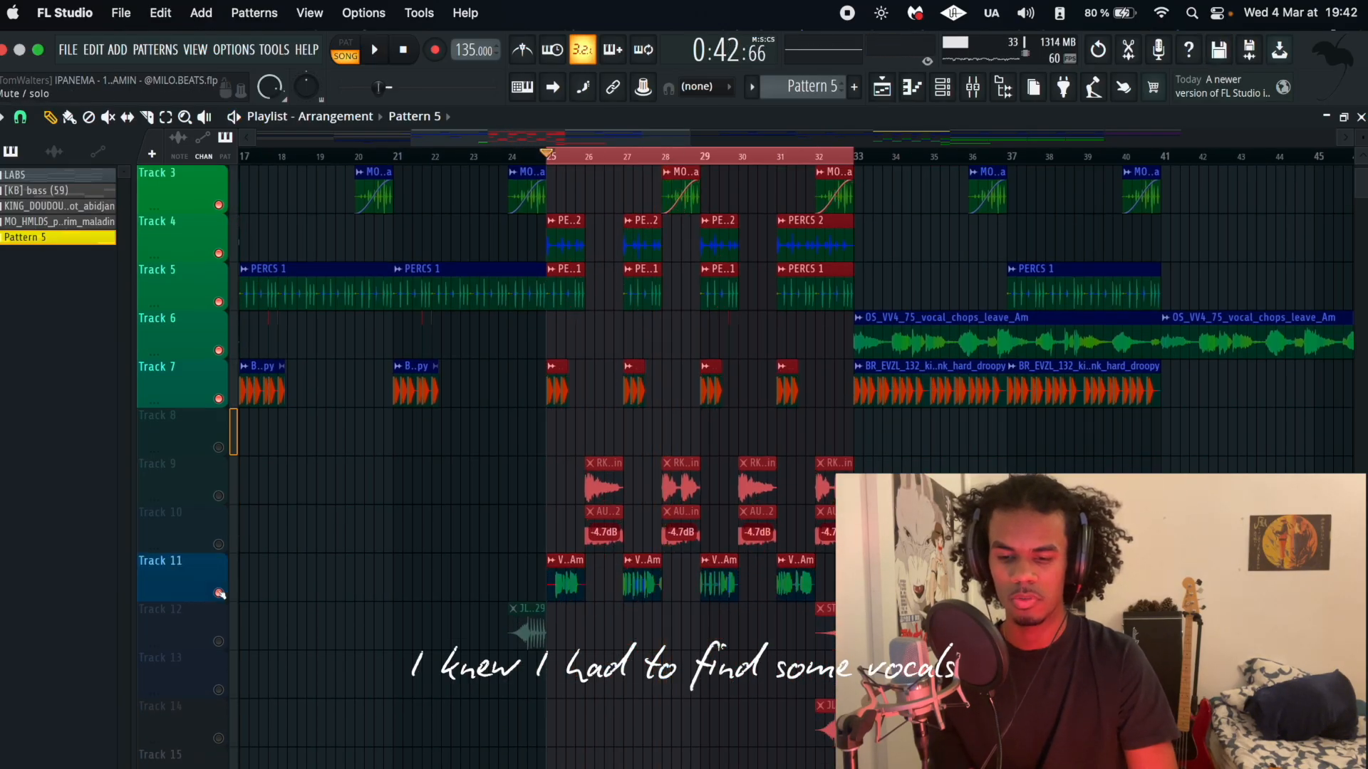
click(221, 551)
key(space)
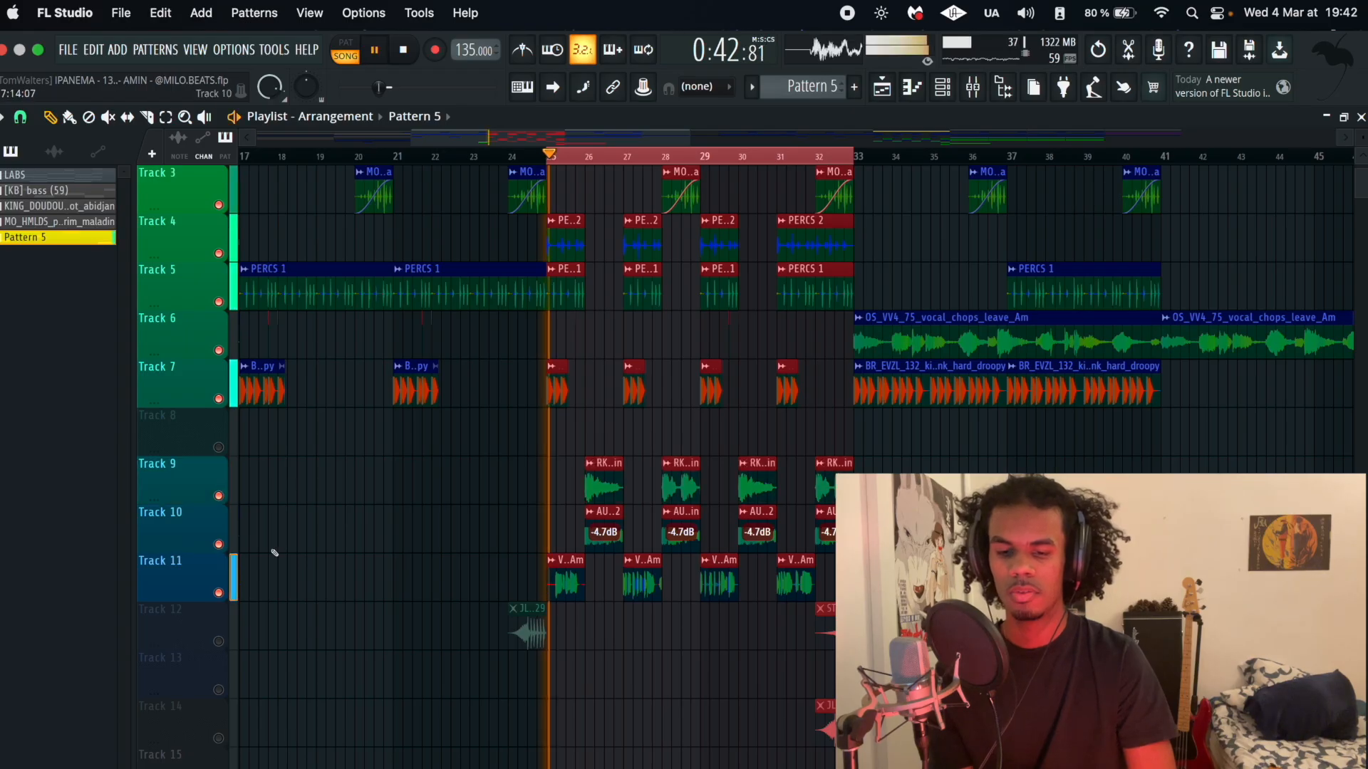
scroll(654, 753, up, 5)
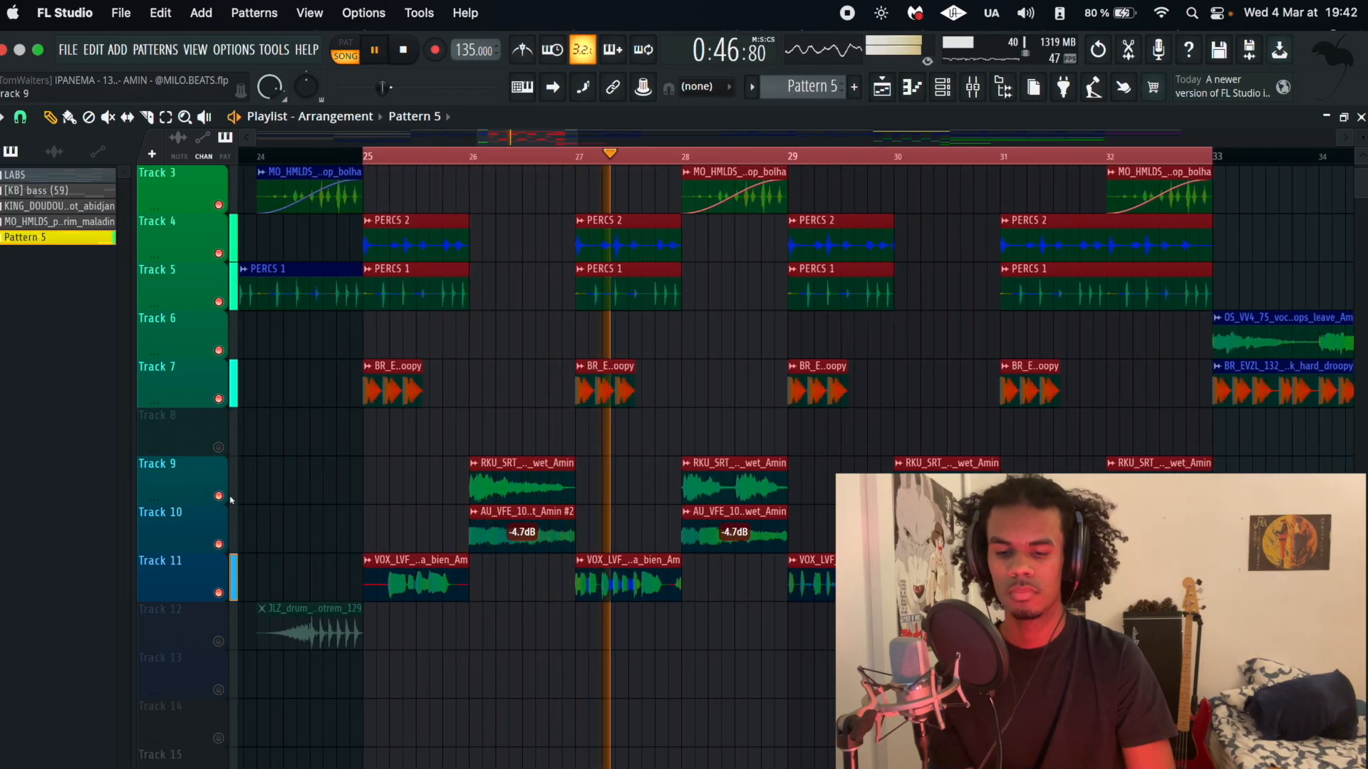
Isolate the vocal clips by soloing Track 11 and unmuting Tracks 10 and 9
key(space)
ctrl+click(219, 593)
click(218, 544)
click(219, 495)
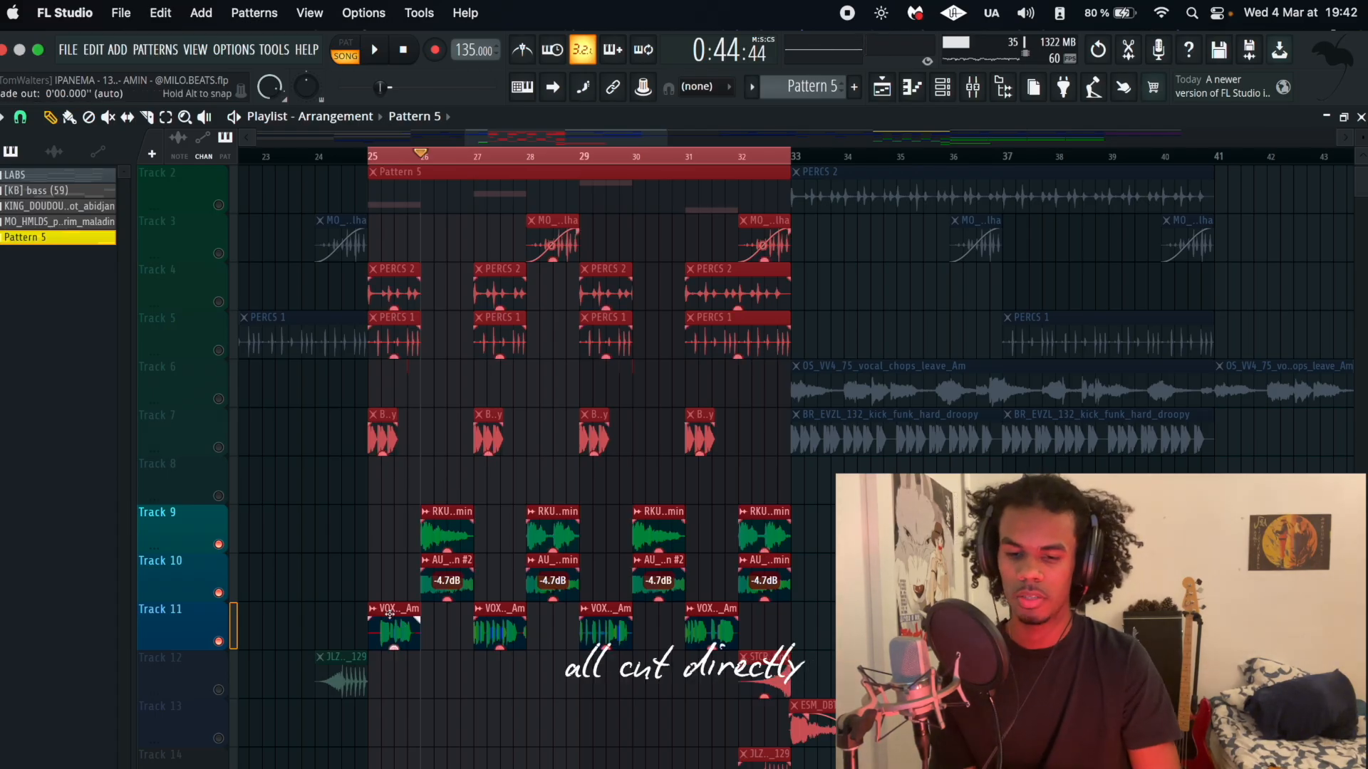
Unmute Tracks 2 to 8 alongside the vocals and listen through bars 25 to 32
scroll(219, 448, up, 1)
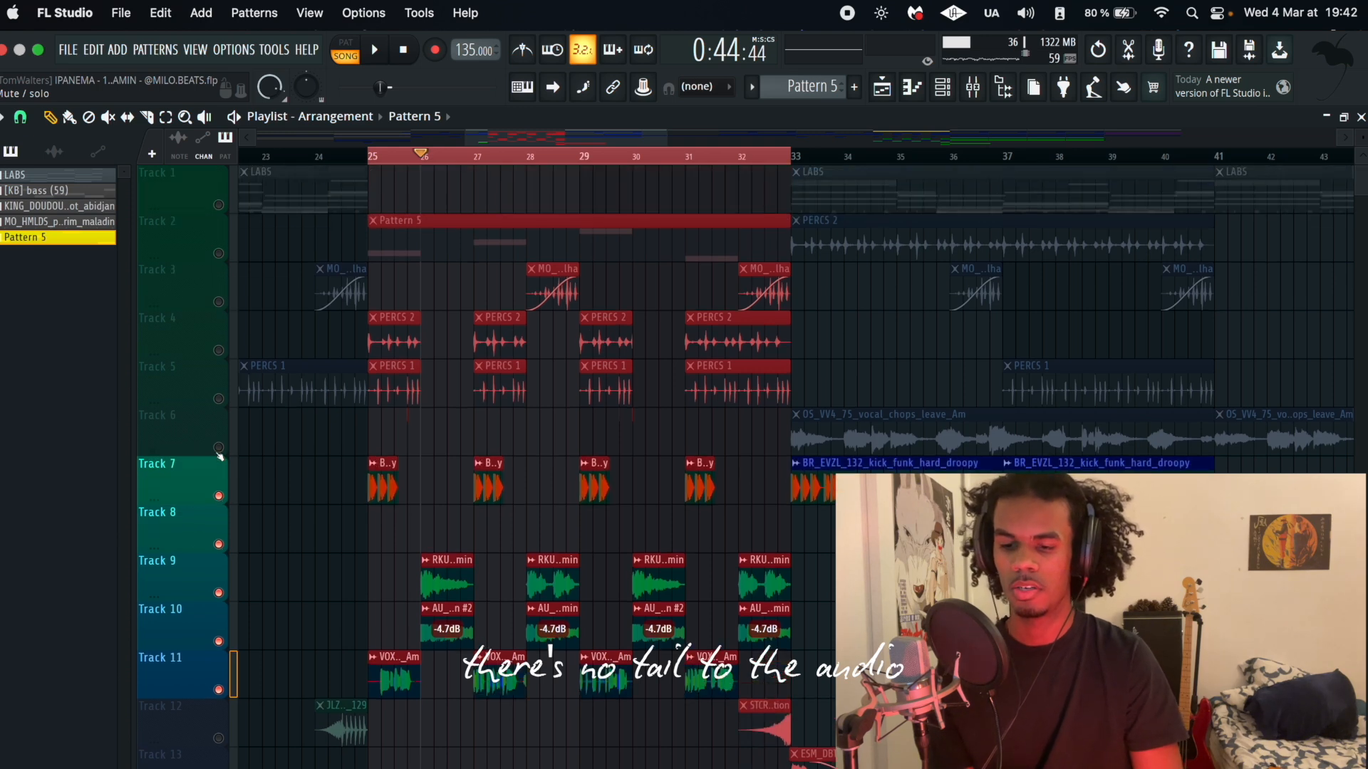
click(218, 447)
click(218, 397)
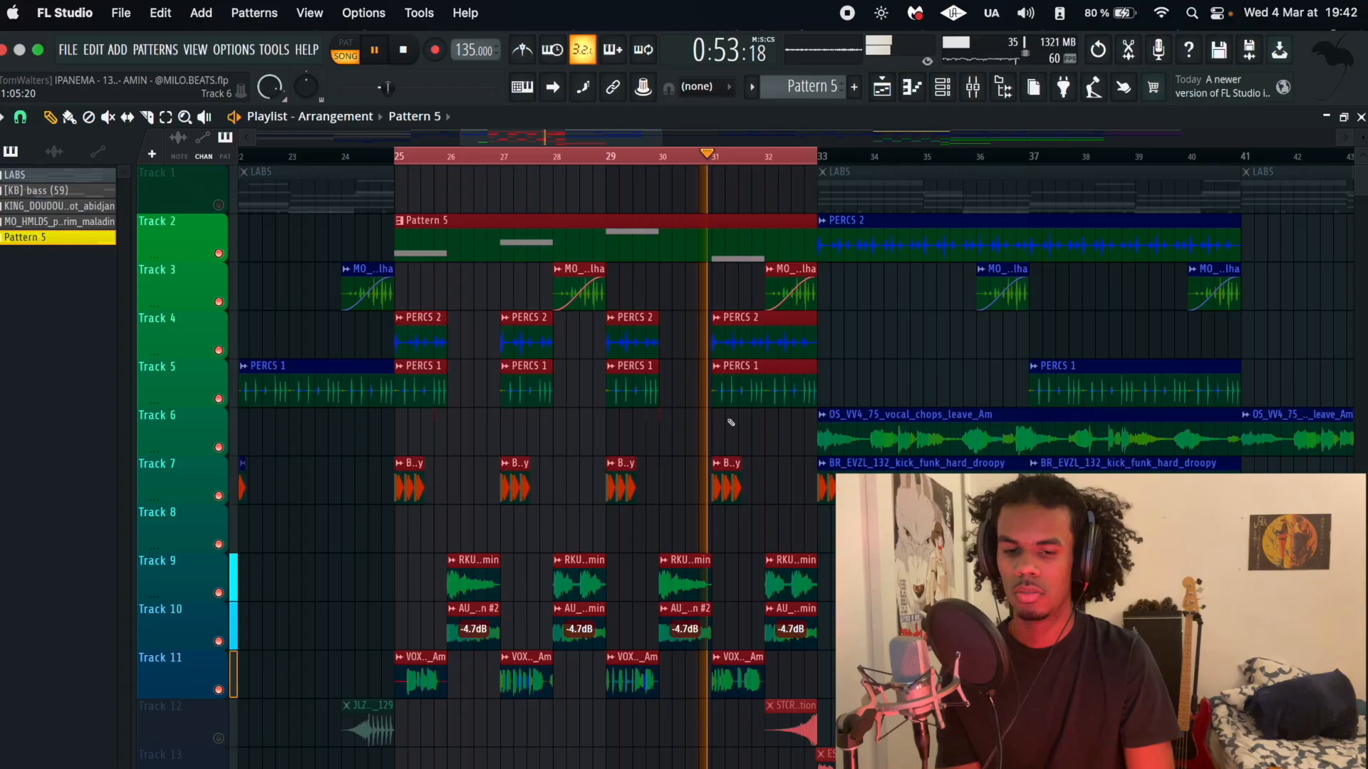
scroll(730, 422, down, 3)
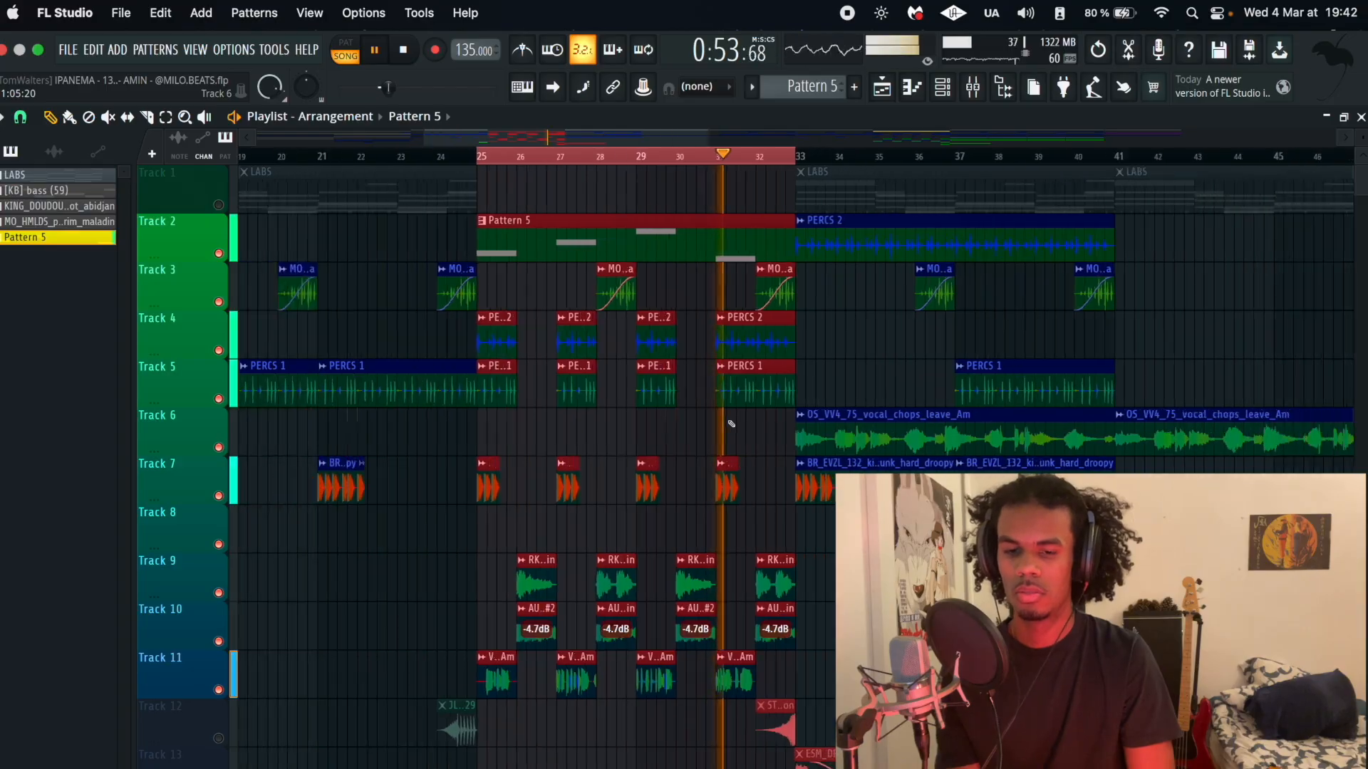
scroll(559, 422, down, 2)
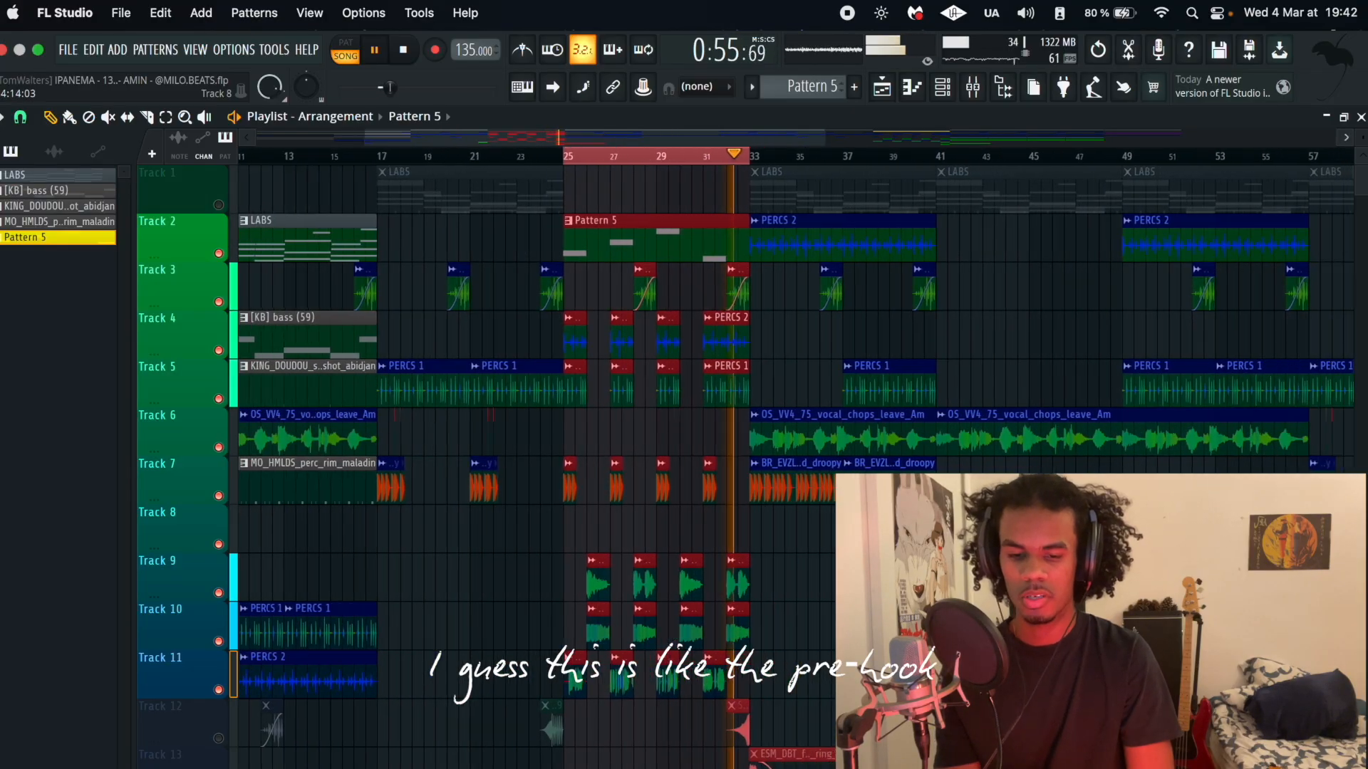
scroll(559, 422, down, 4)
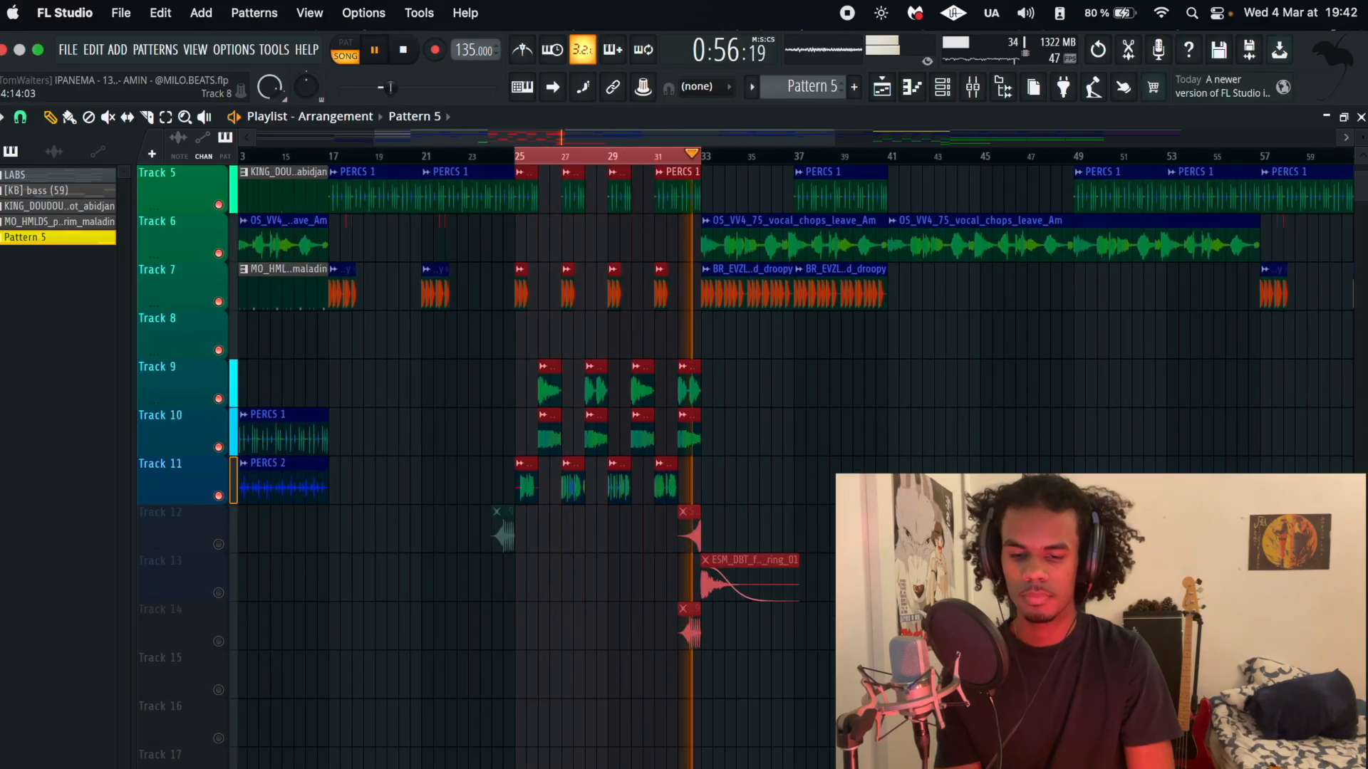
Unmute all tracks and start playback from bar 32 to hear the lead-in to the main part
right_click(223, 593)
right_click(223, 593)
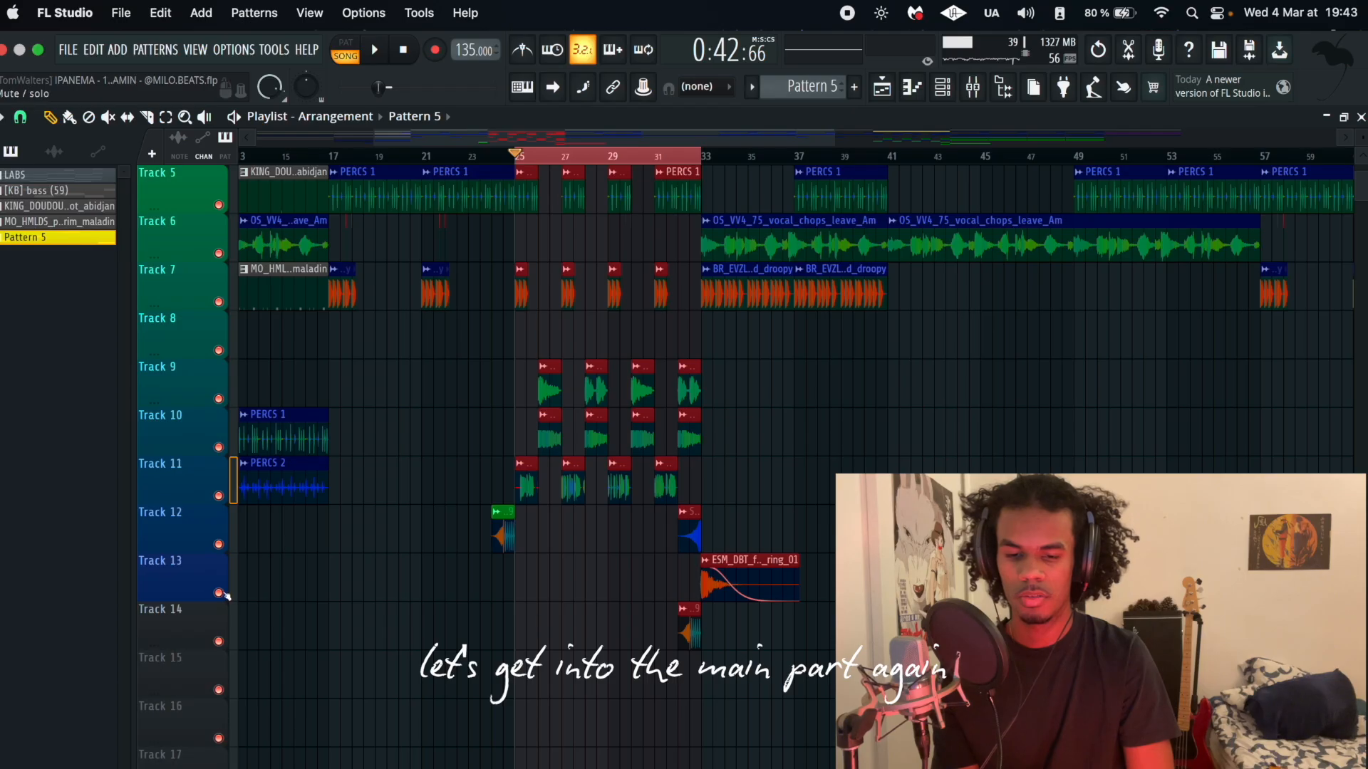
click(688, 158)
key(space)
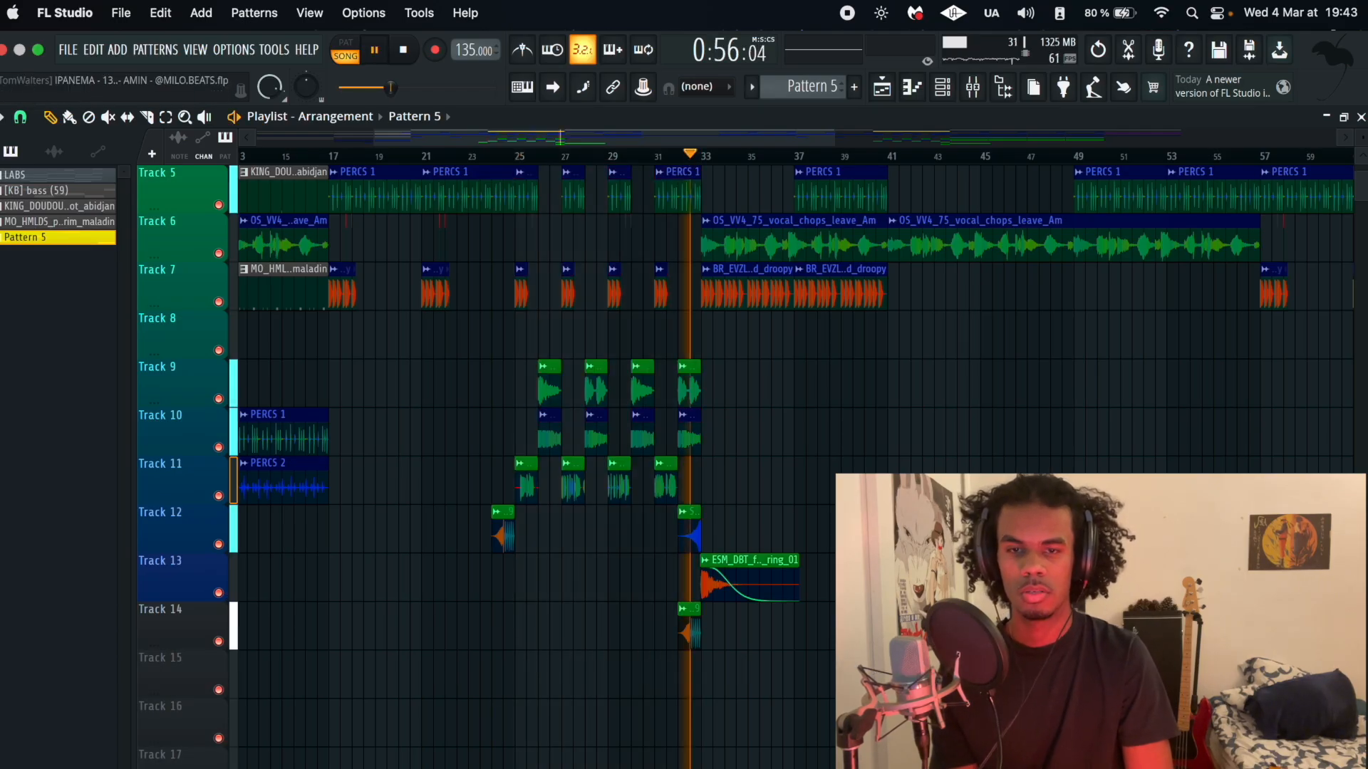
Listen to the chorus section from bar 33 to about bar 41 and stop playback
scroll(559, 423, up, 4)
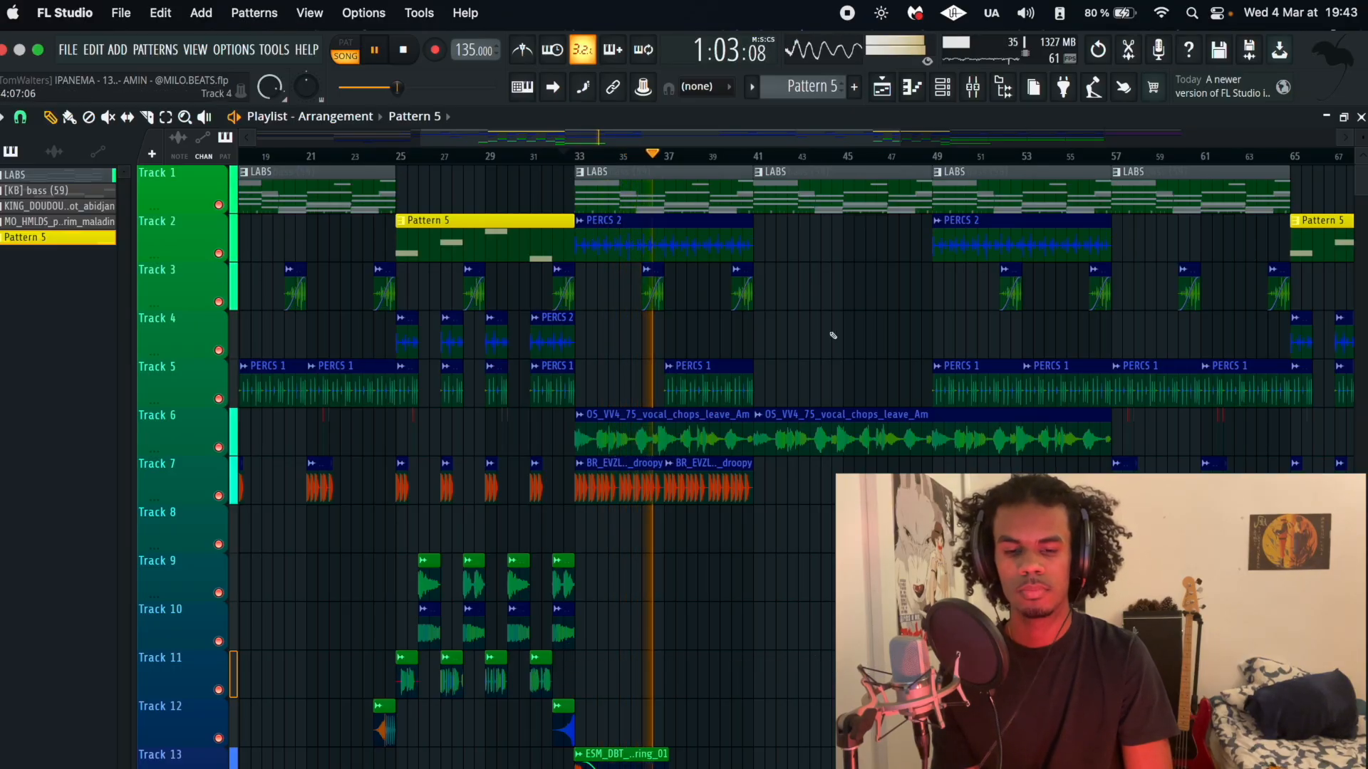
ctrl+scroll(840, 327, down, 2)
ctrl+scroll(840, 327, down, 2)
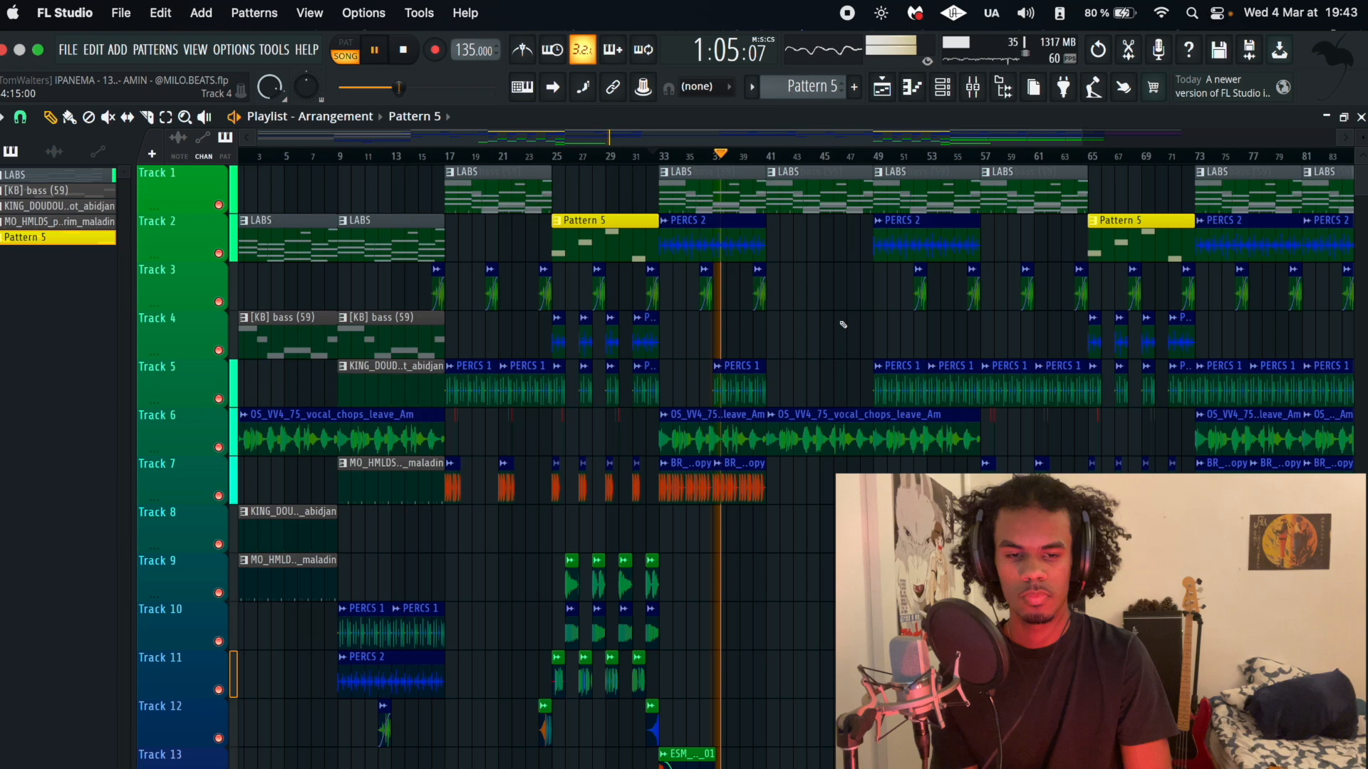
ctrl+scroll(842, 324, up, 2)
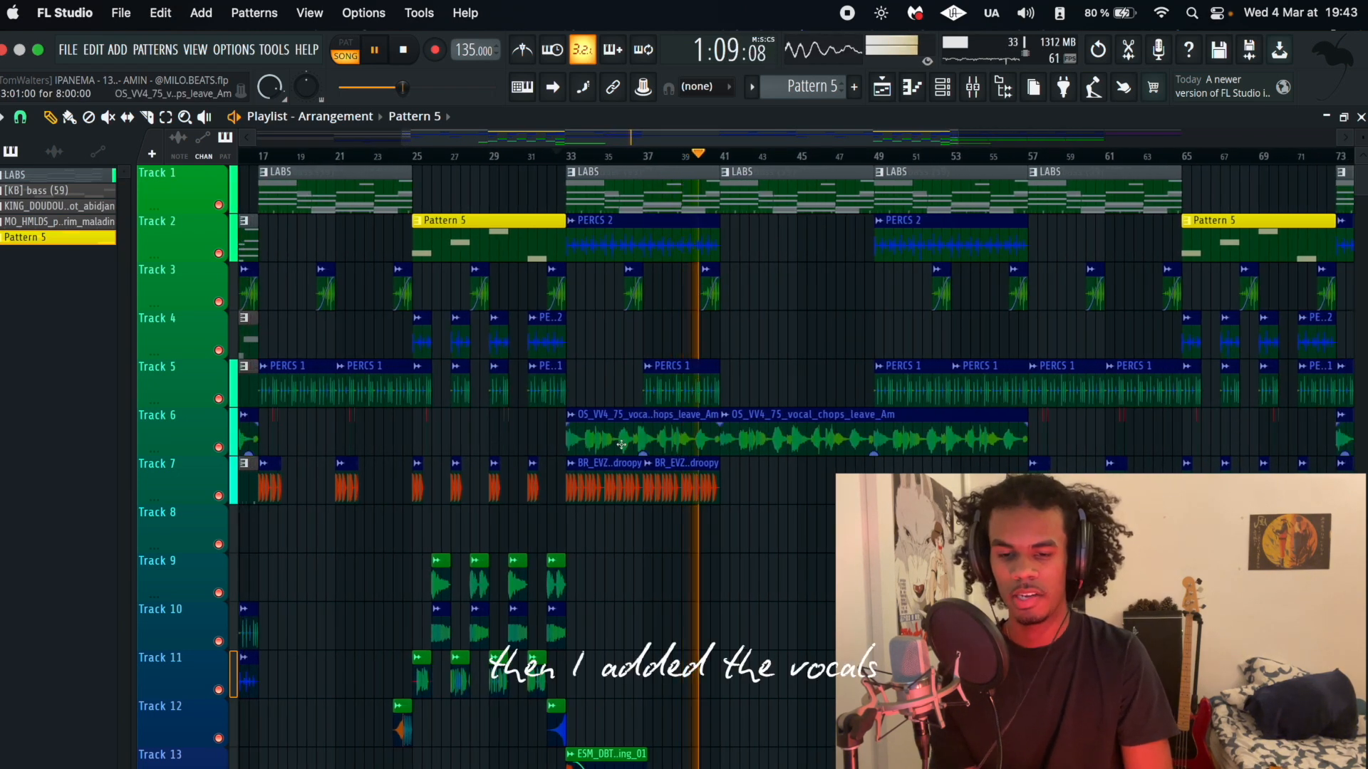
ctrl+scroll(649, 484, down, 3)
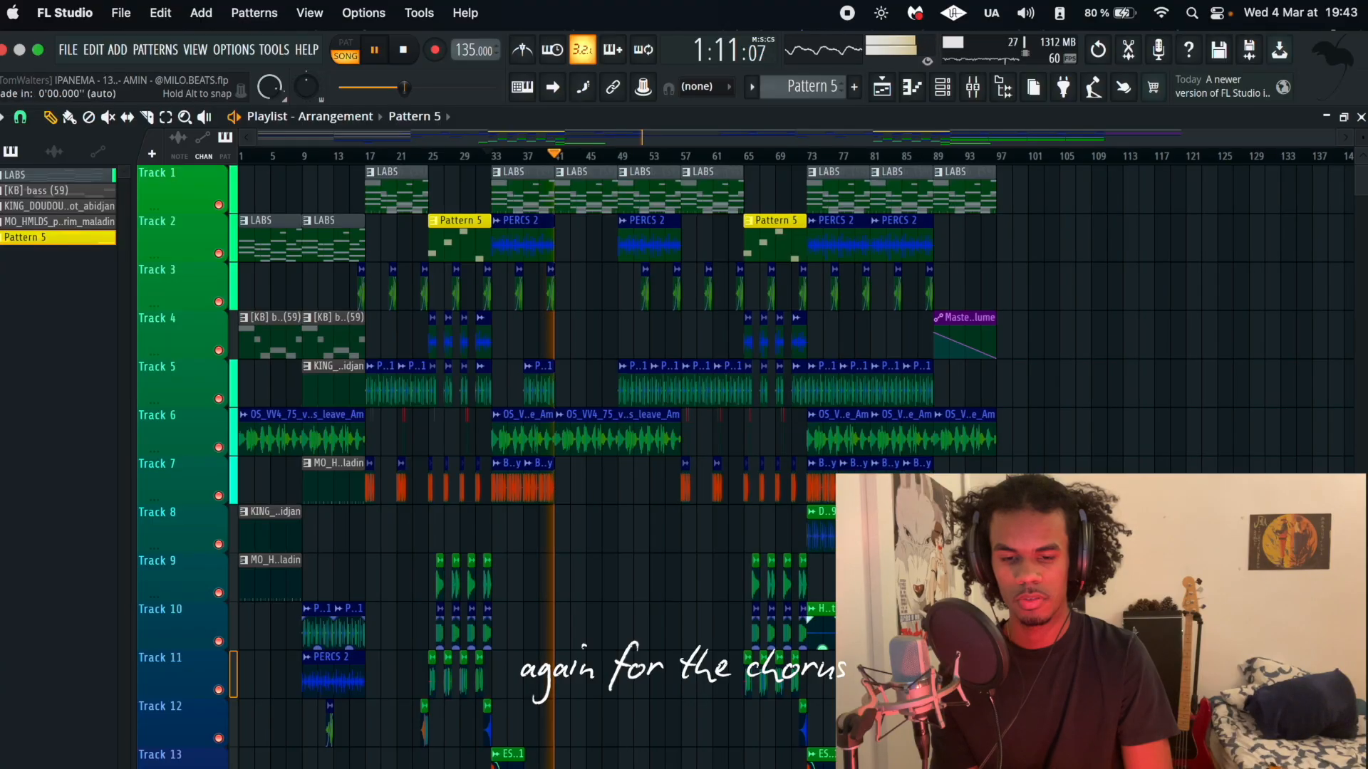
key(space)
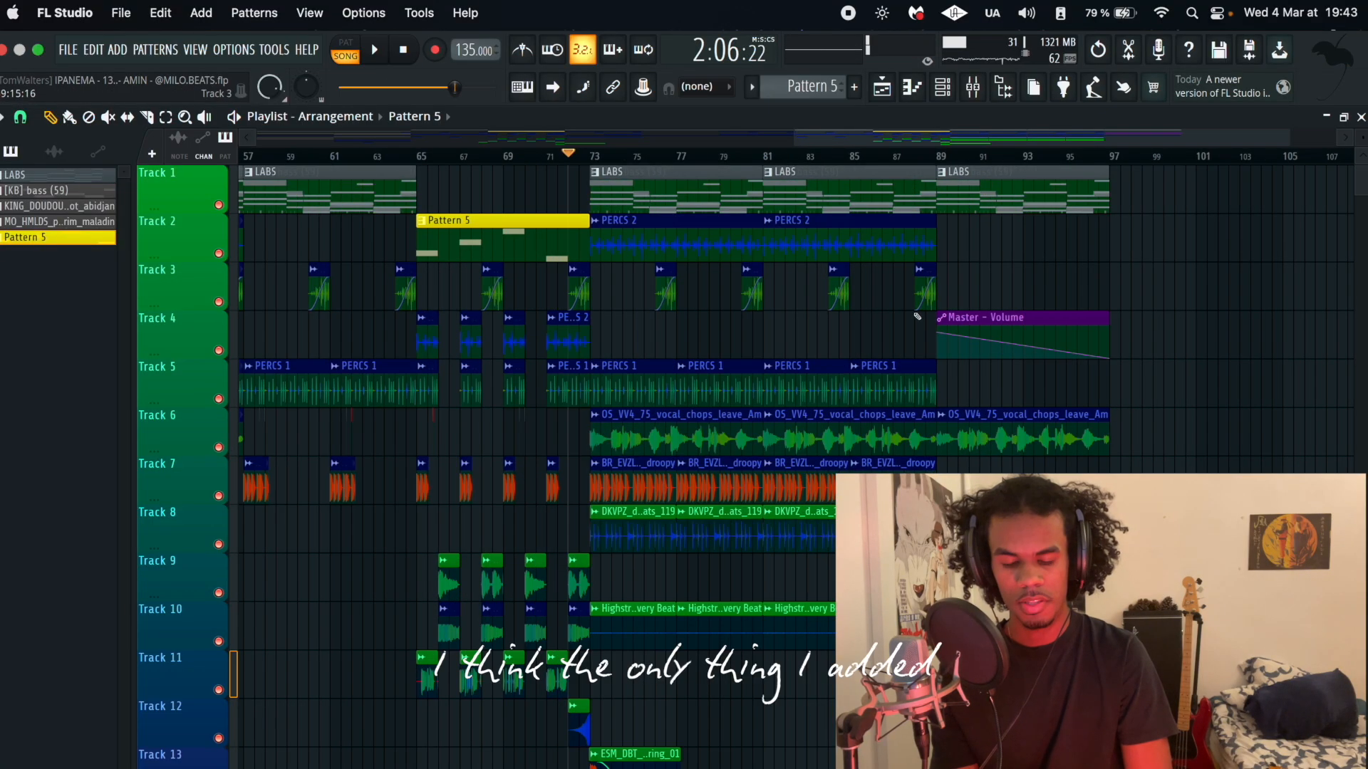
Play the final chorus from bar 73, briefly solo Track 10's Highstring loop, restore all tracks and keep listening
ctrl+scroll(611, 624, up, 3)
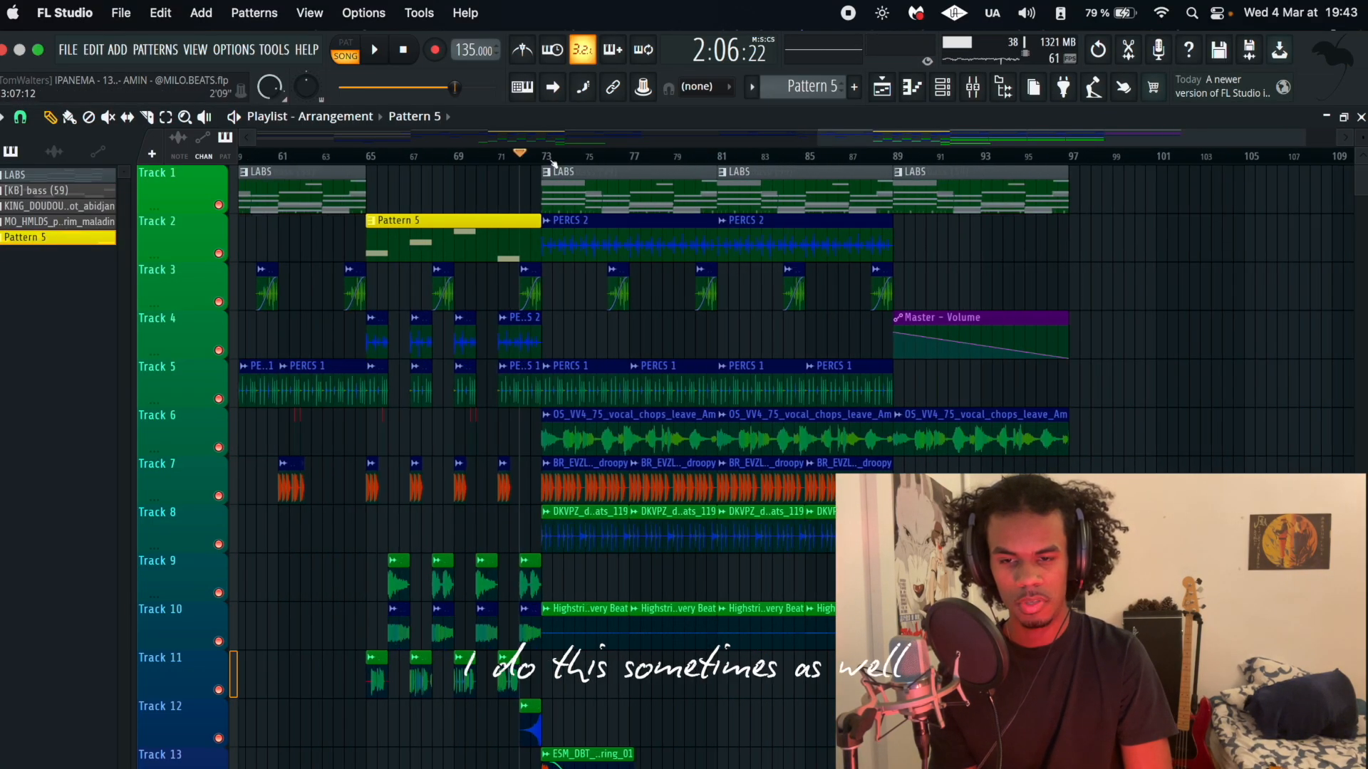
ctrl+scroll(664, 399, up, 2)
key(space)
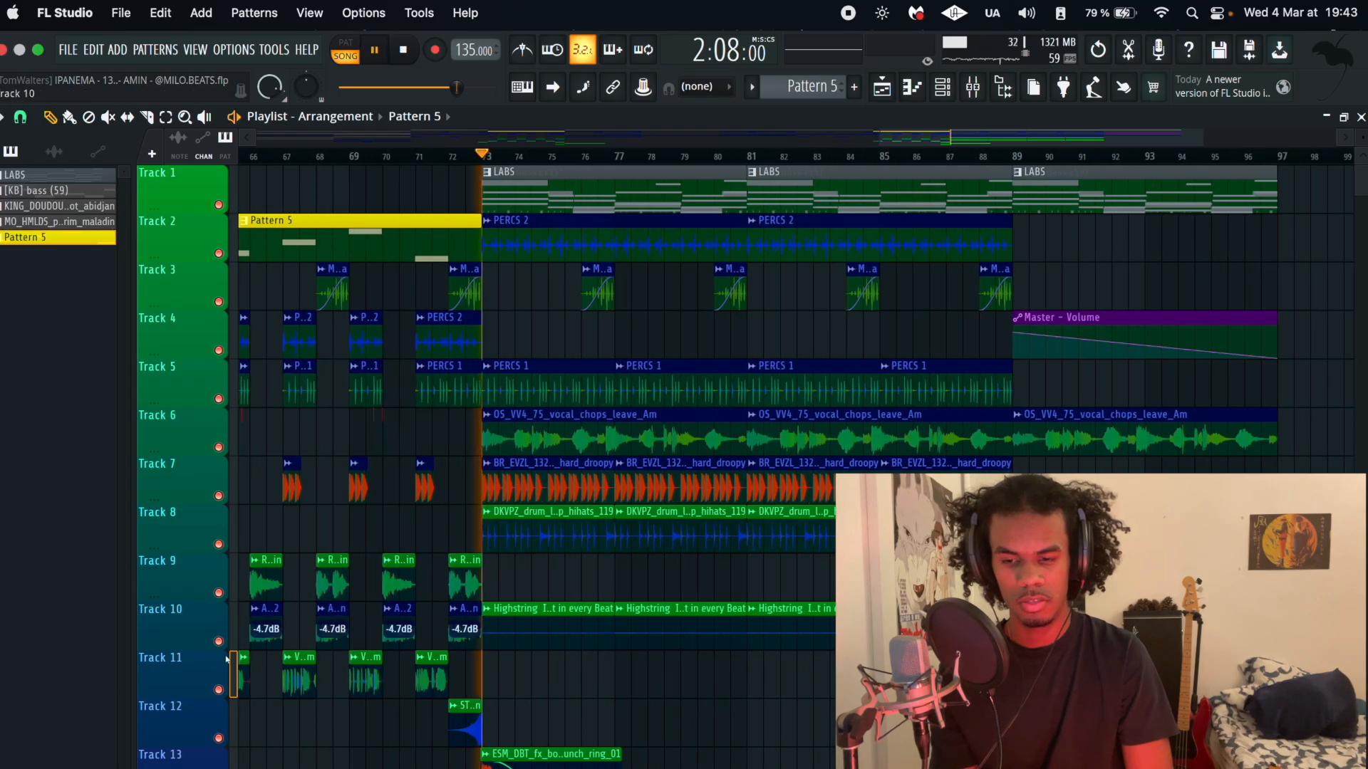
right_click(219, 641)
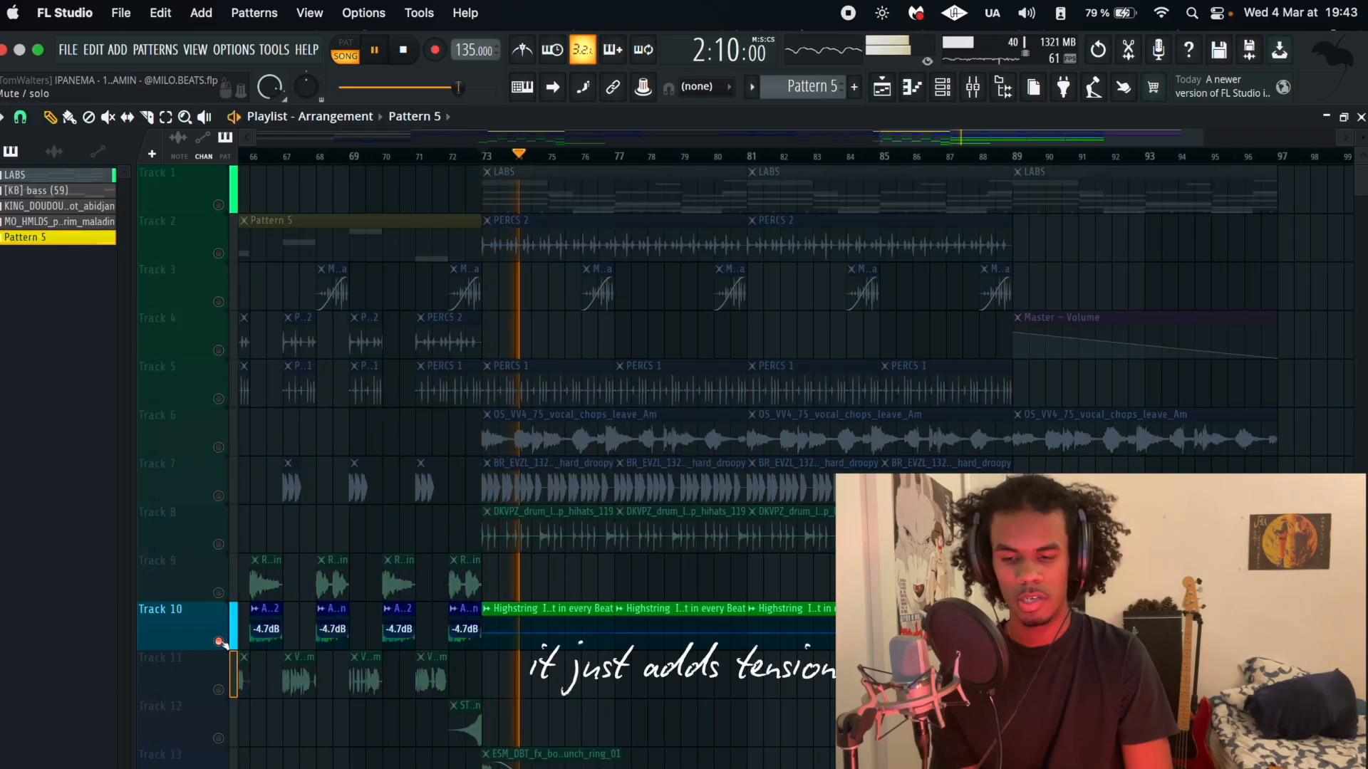
right_click(218, 641)
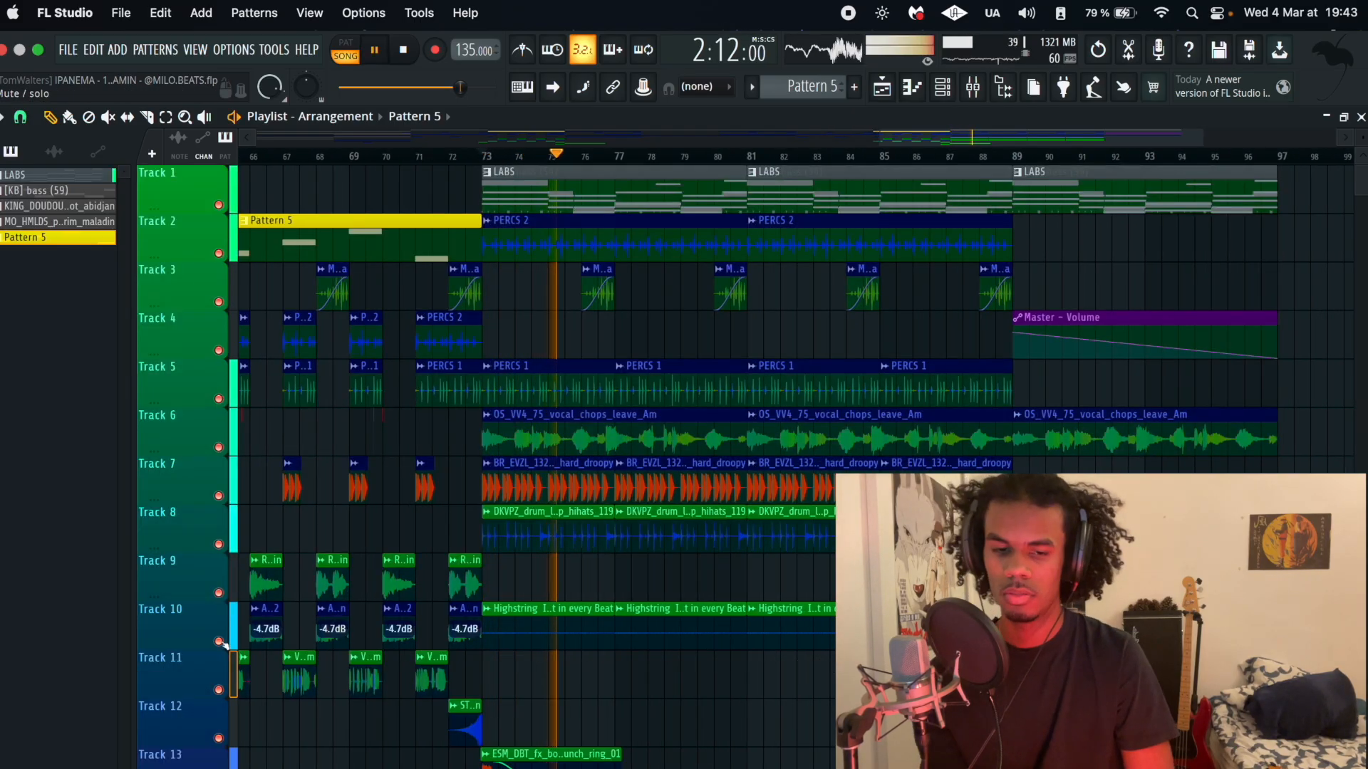
ctrl+scroll(622, 399, down, 2)
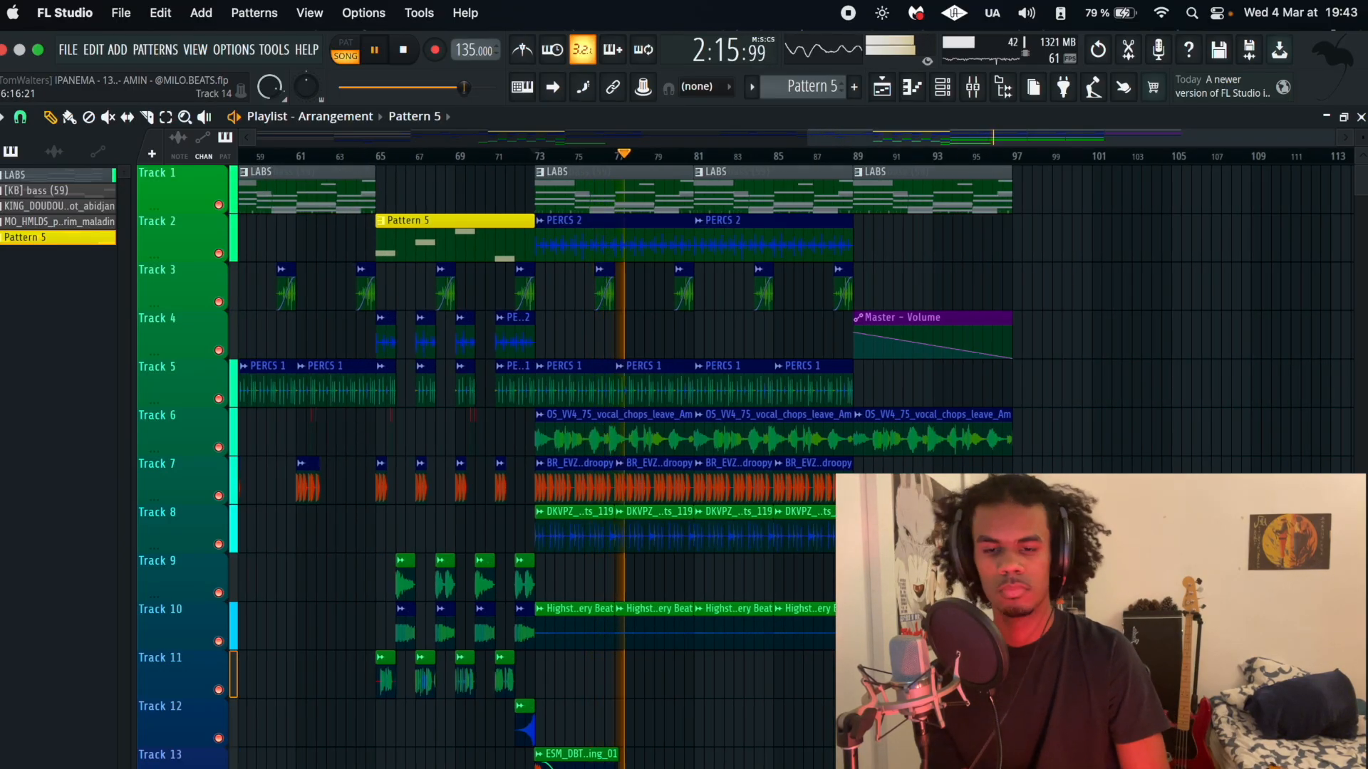
ctrl+scroll(637, 320, down, 6)
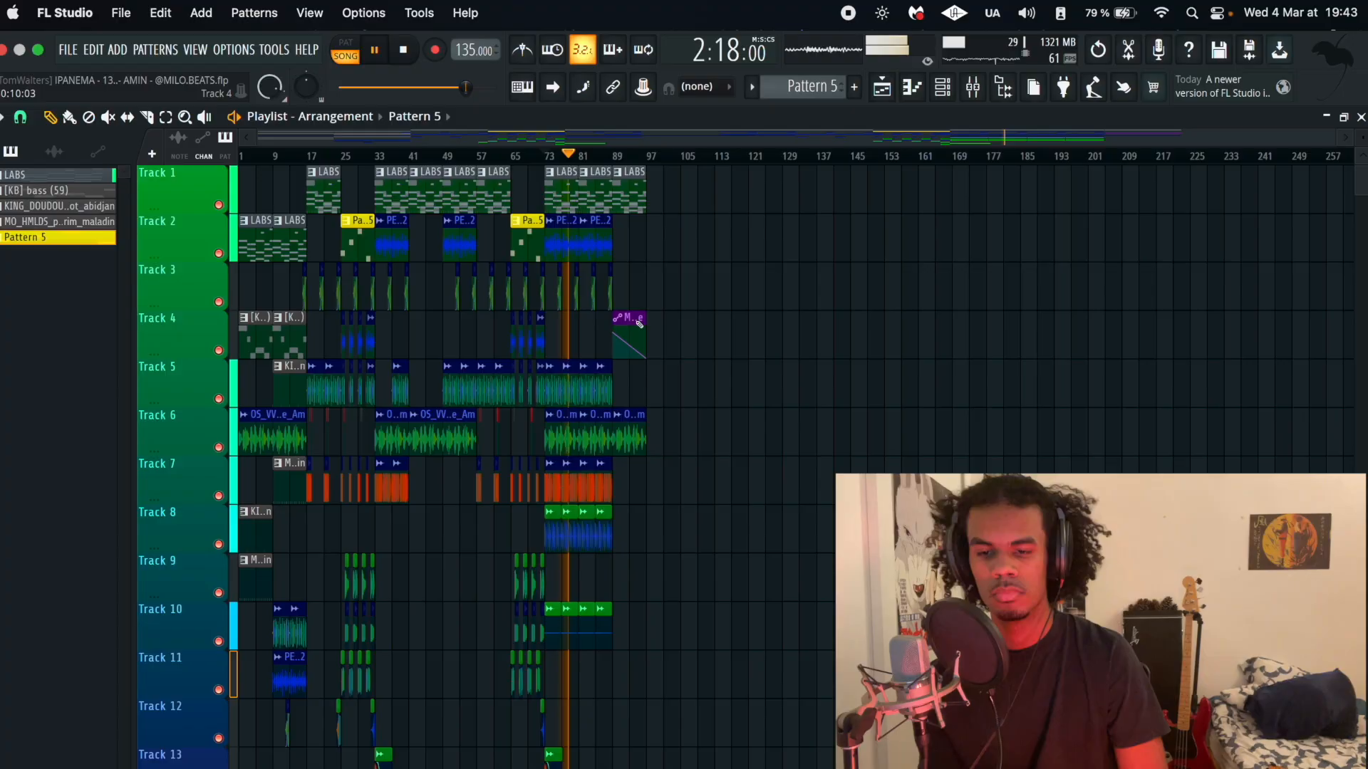
Return the playhead to the song's start, open the mixer and review its channels while the intro plays
key(space)
click(256, 155)
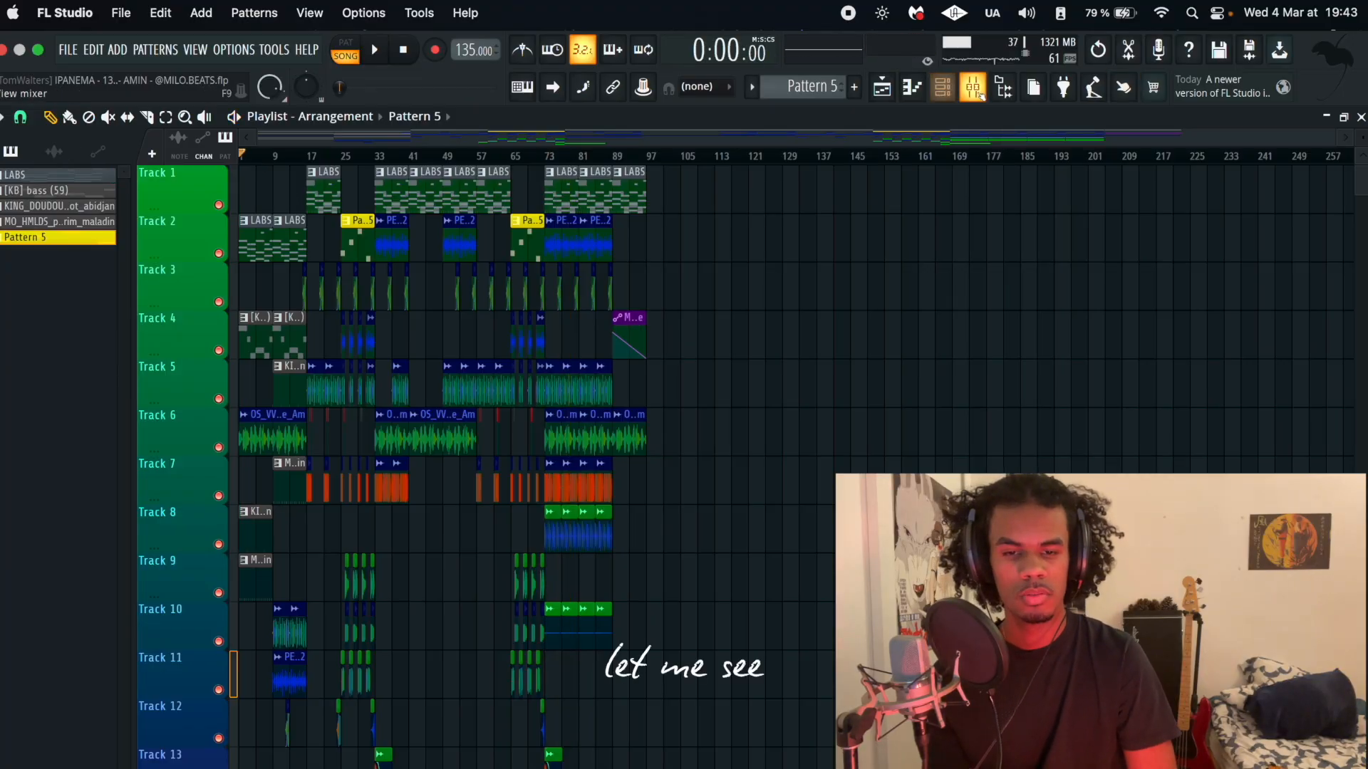
click(980, 93)
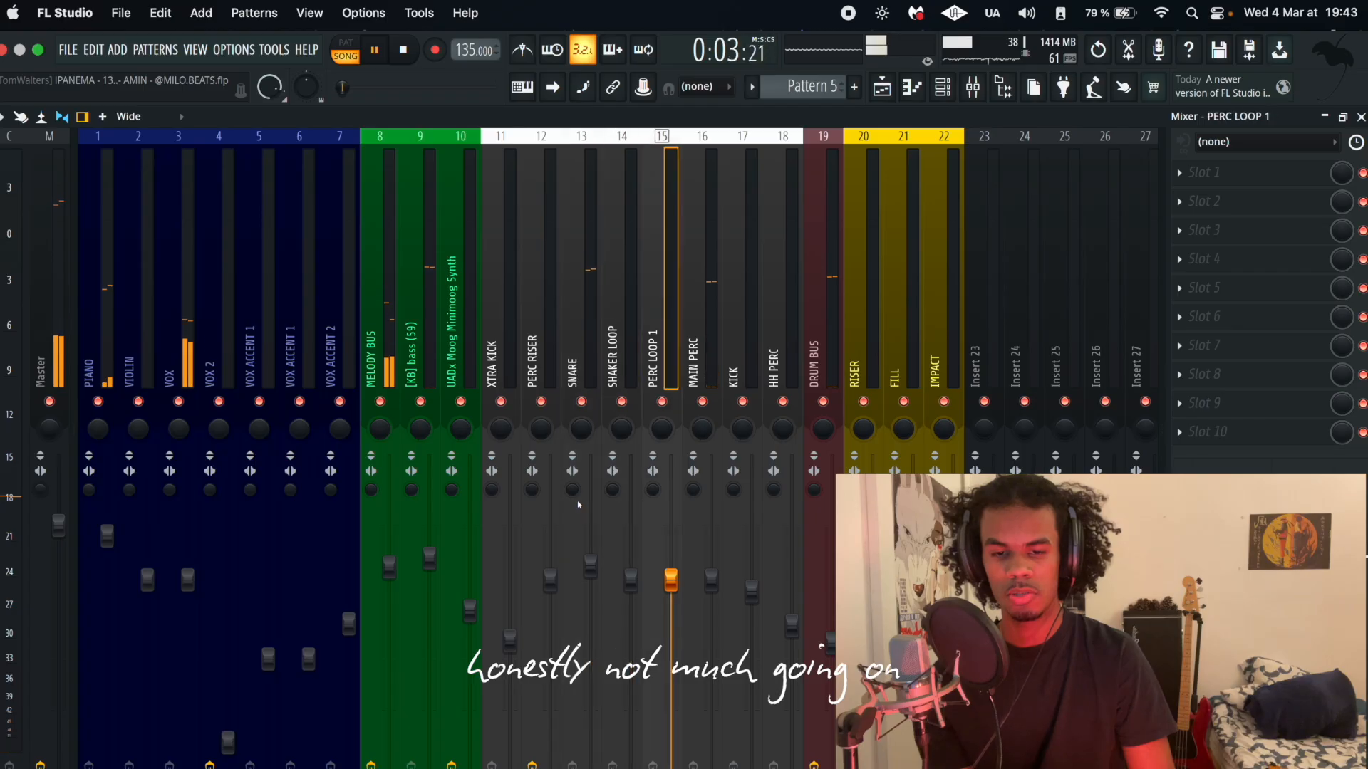
key(Right)
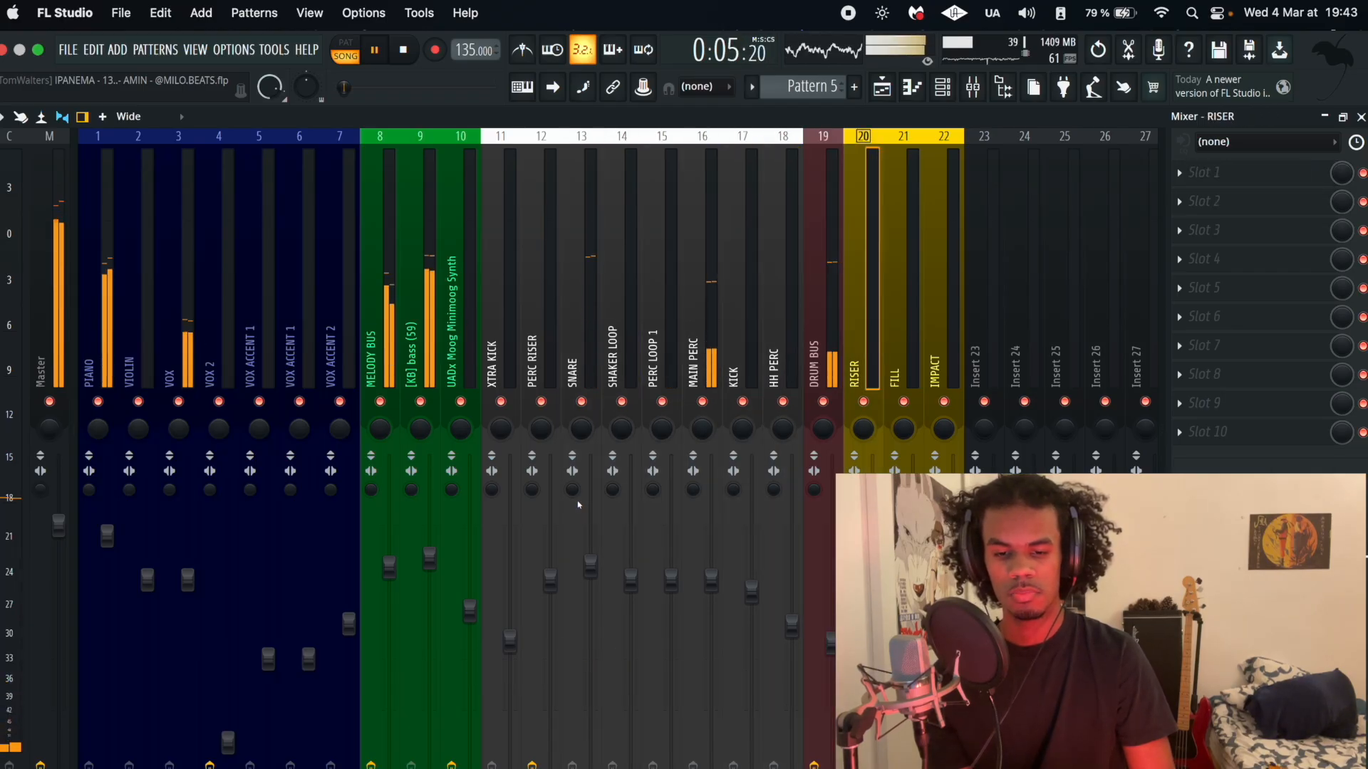
key(Right)
key(F5)
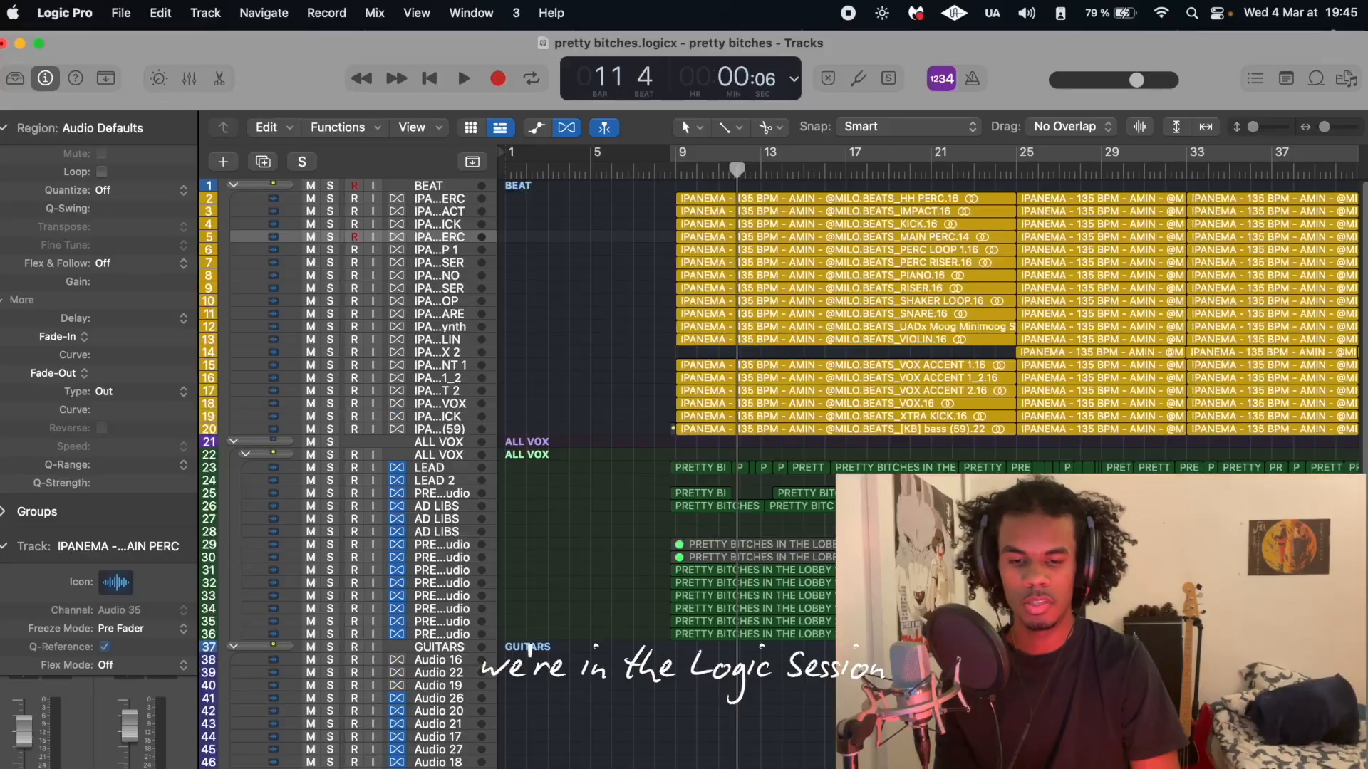
Bring the whole arrangement into view and mute the two ALL VOX vocal stacks
key(super+Left)
key(super+Left)
key(super+Left)
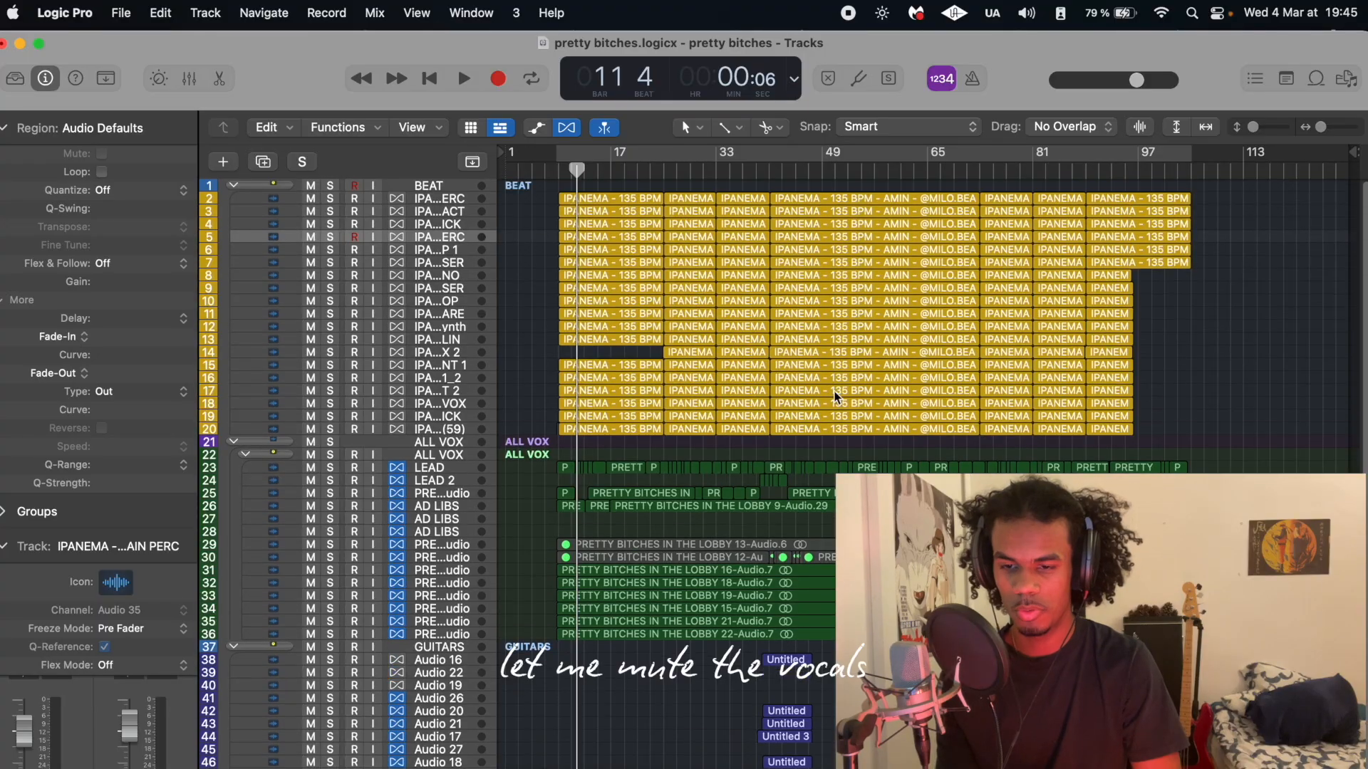
click(303, 455)
scroll(302, 512, down, 1)
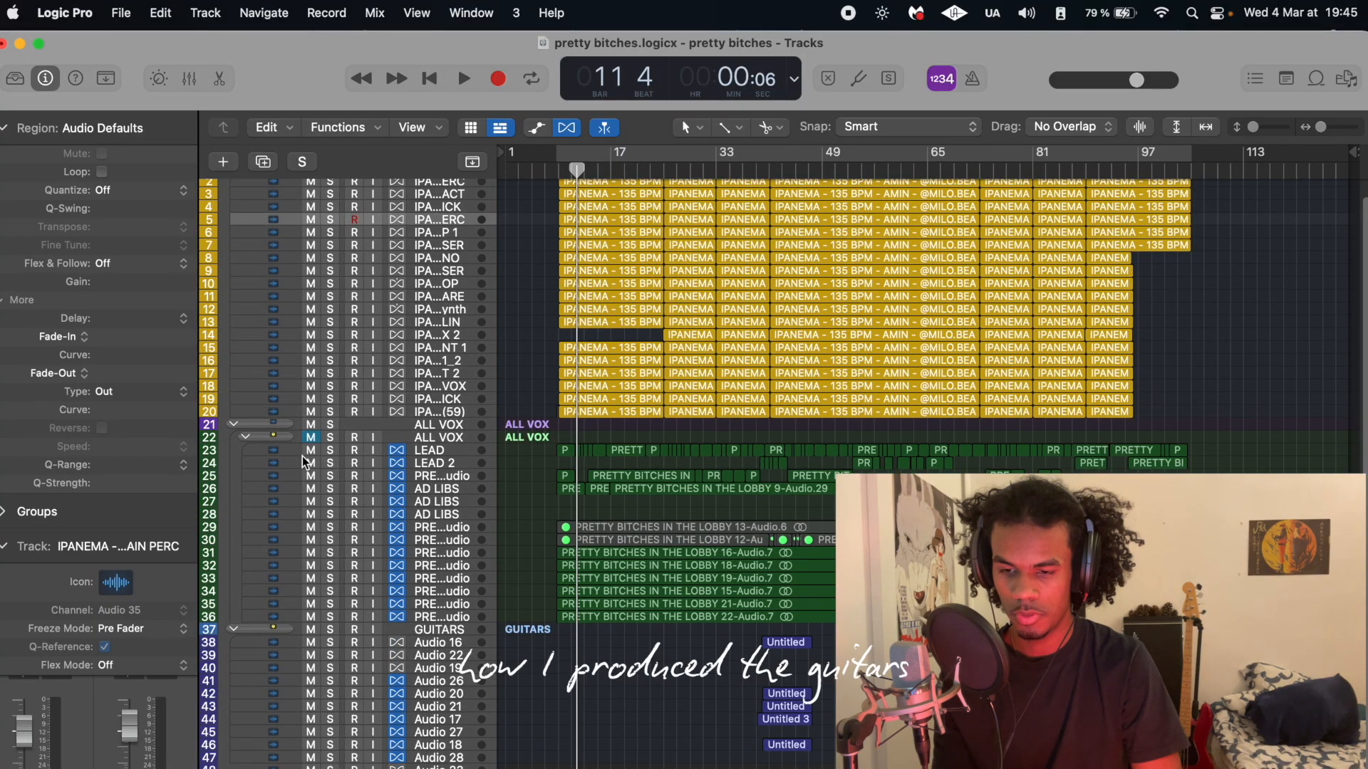
Find the guitar regions below the vocals and play the song from bar 39, just before they start
scroll(666, 567, down, 3)
key(super+Right)
key(super+Right)
key(super+Right)
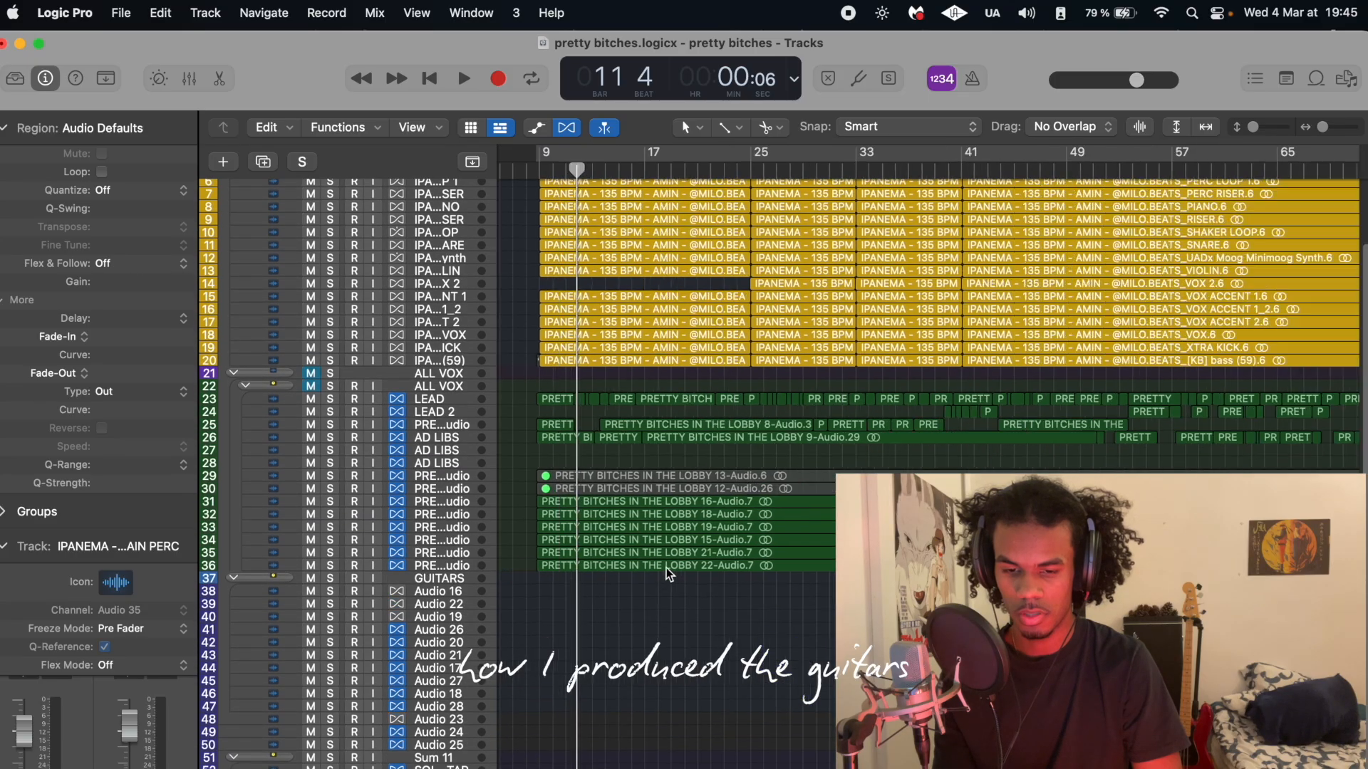
scroll(783, 285, right, 2)
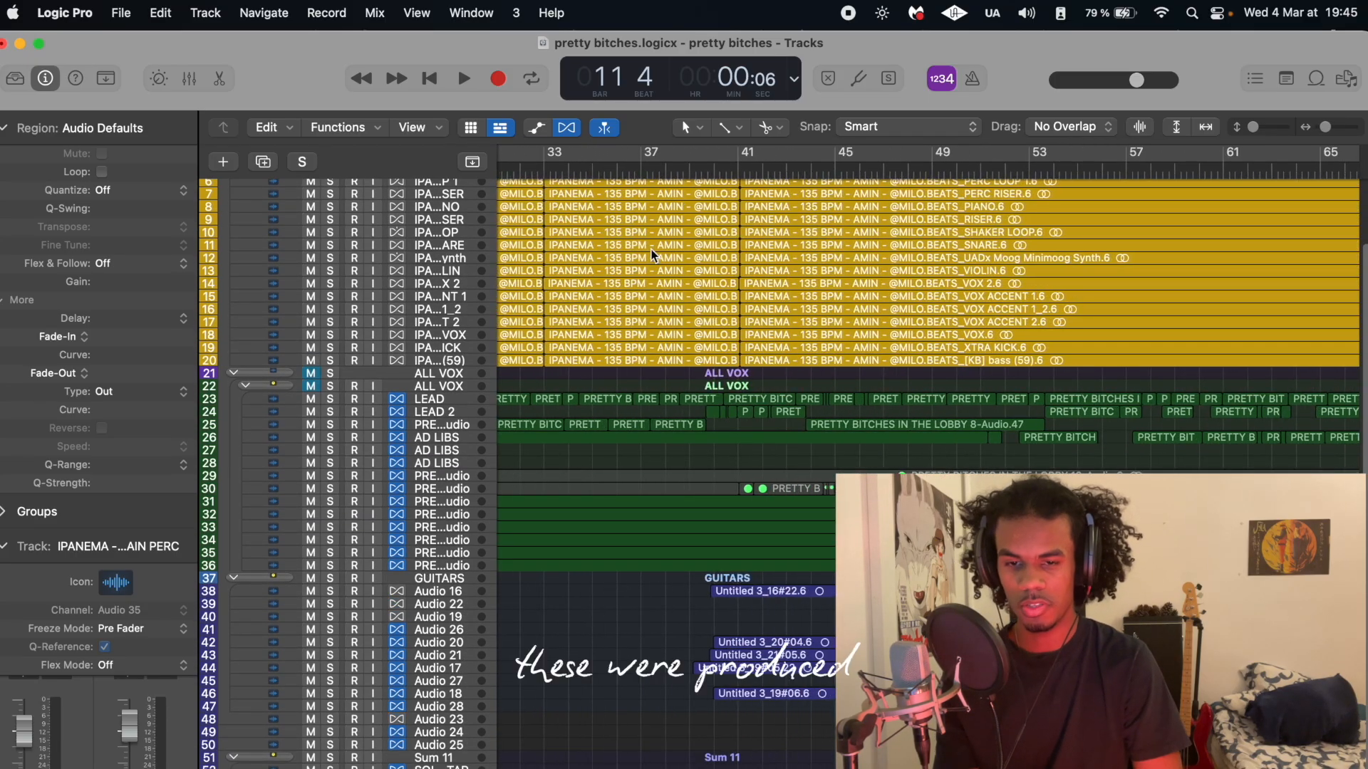
click(709, 169)
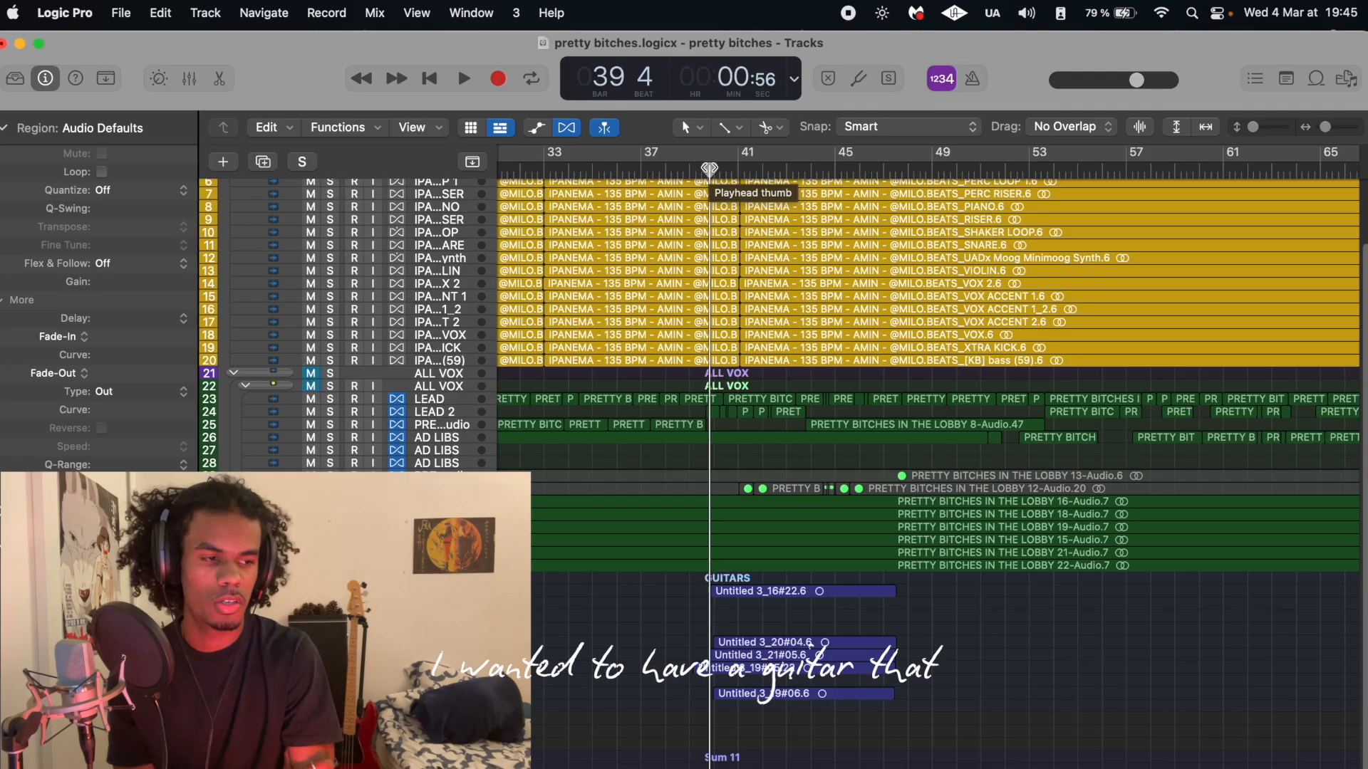
drag(709, 169, 691, 168)
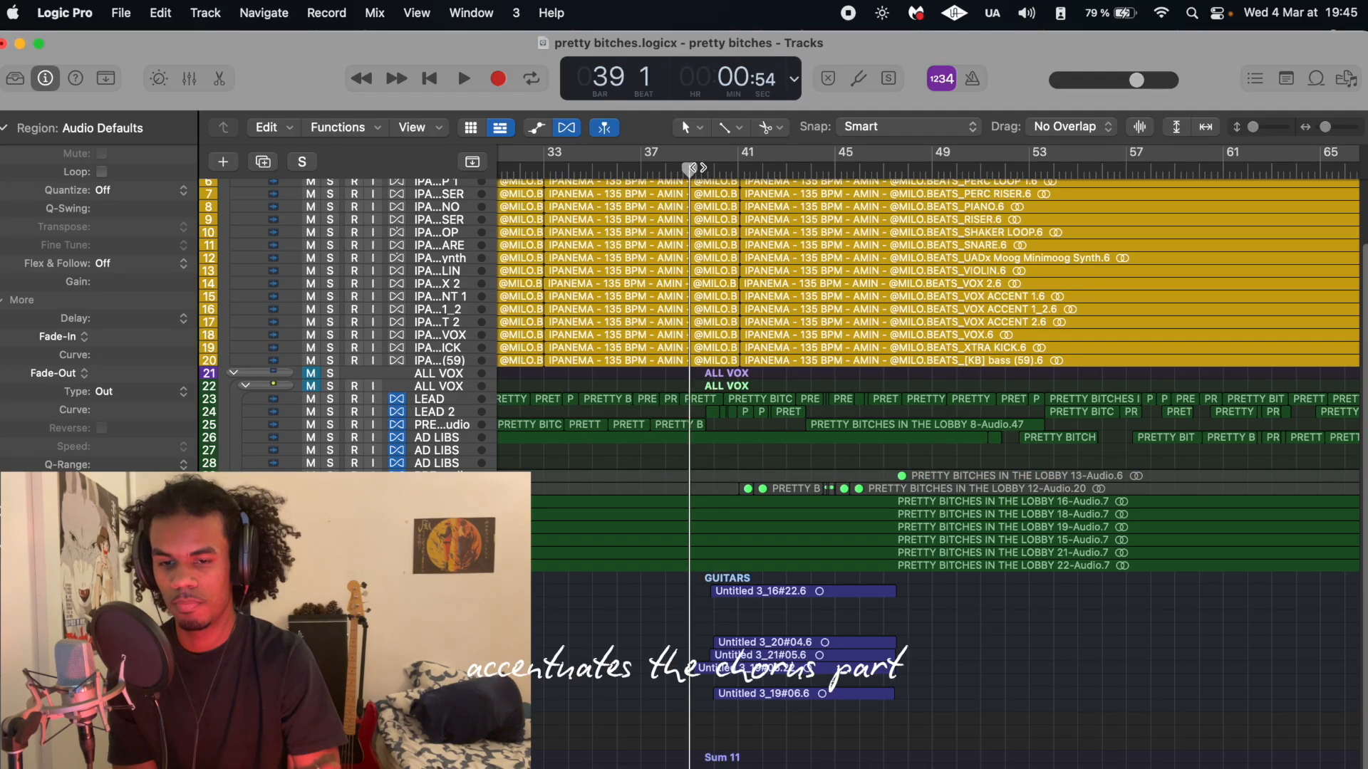
key(space)
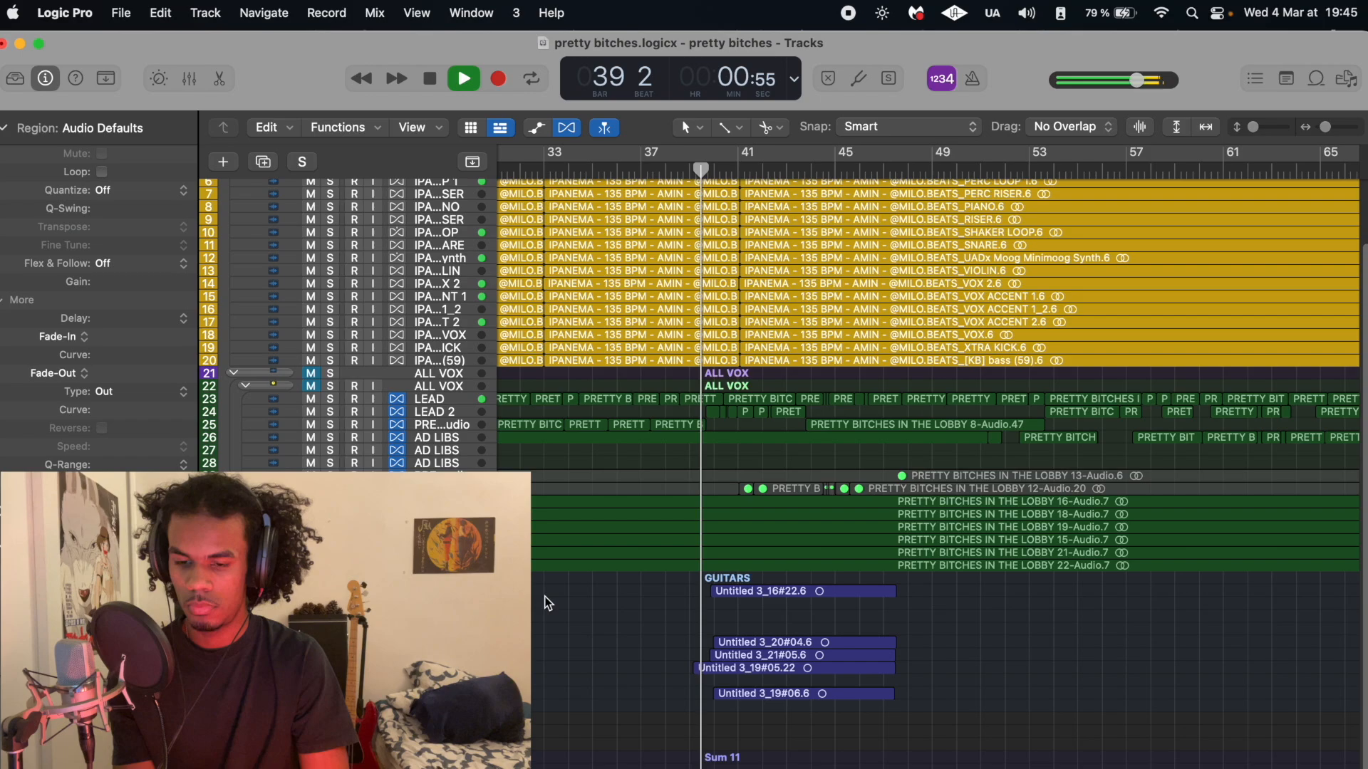
Solo the guitar regions in the GUITARS stack and listen to their layers through the chorus
key(s)
key(super+Right)
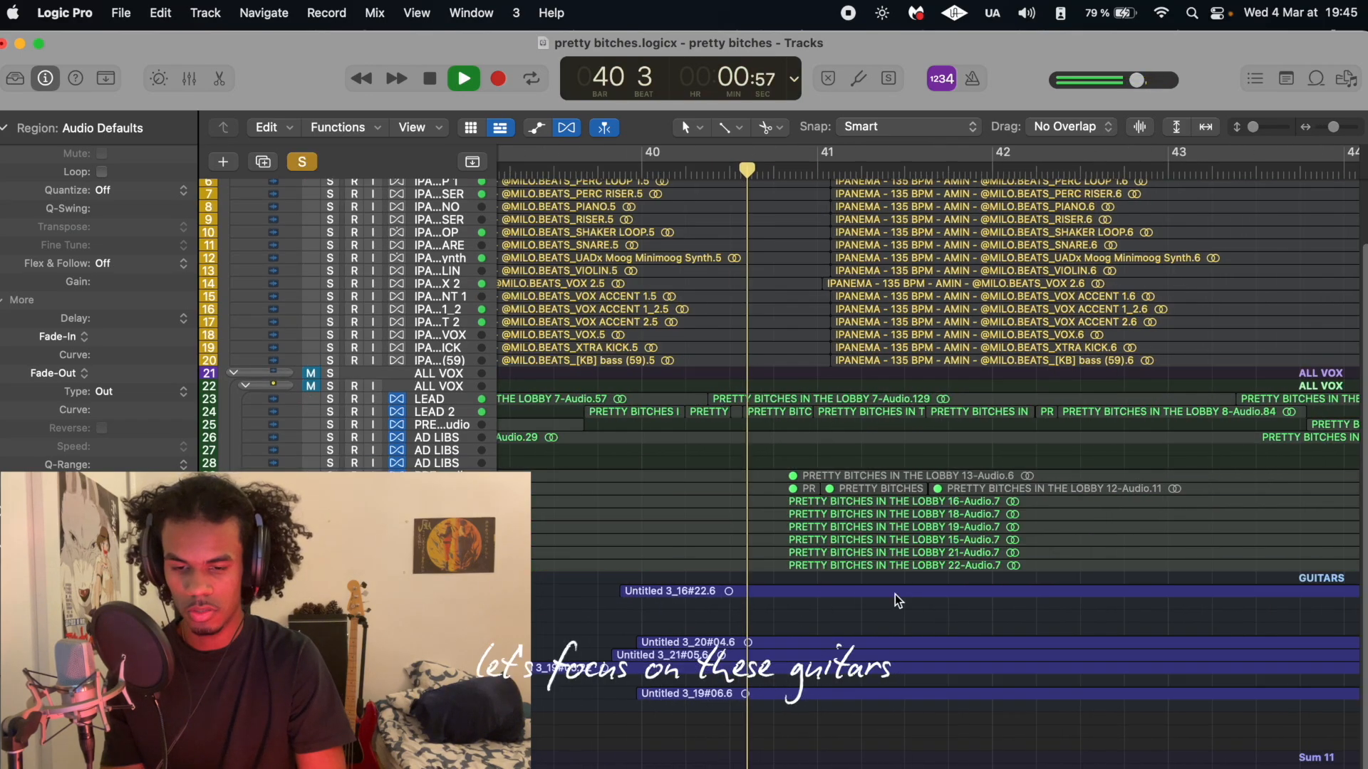
key(super+Down)
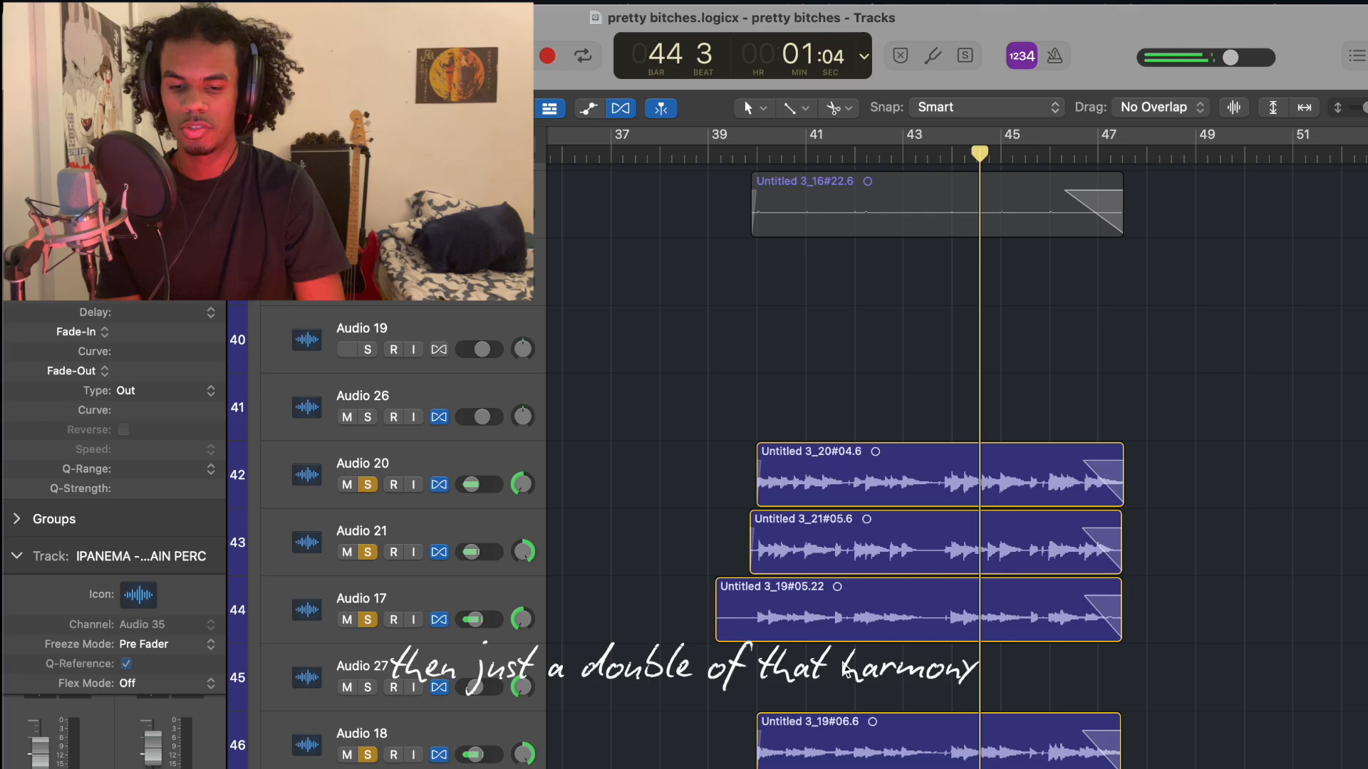
scroll(845, 670, up, 2)
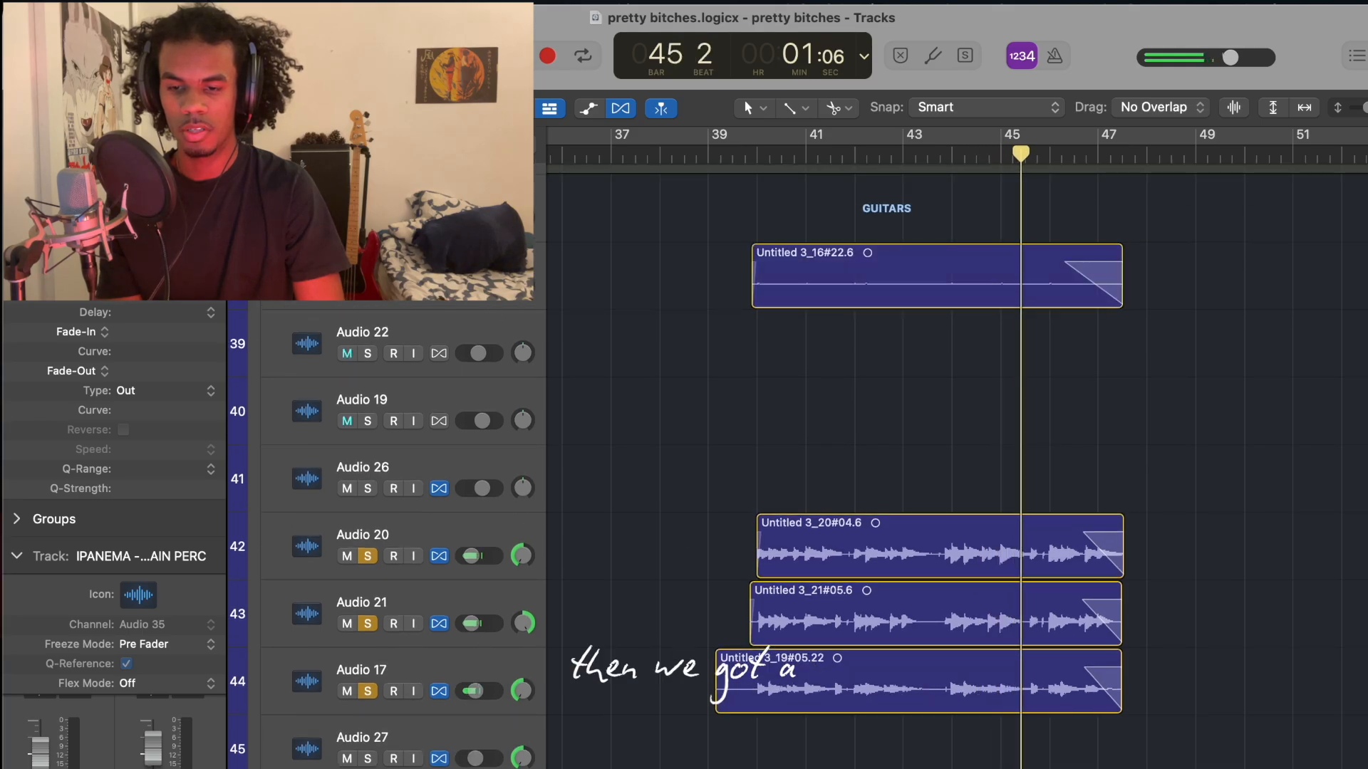
scroll(784, 467, down, 1)
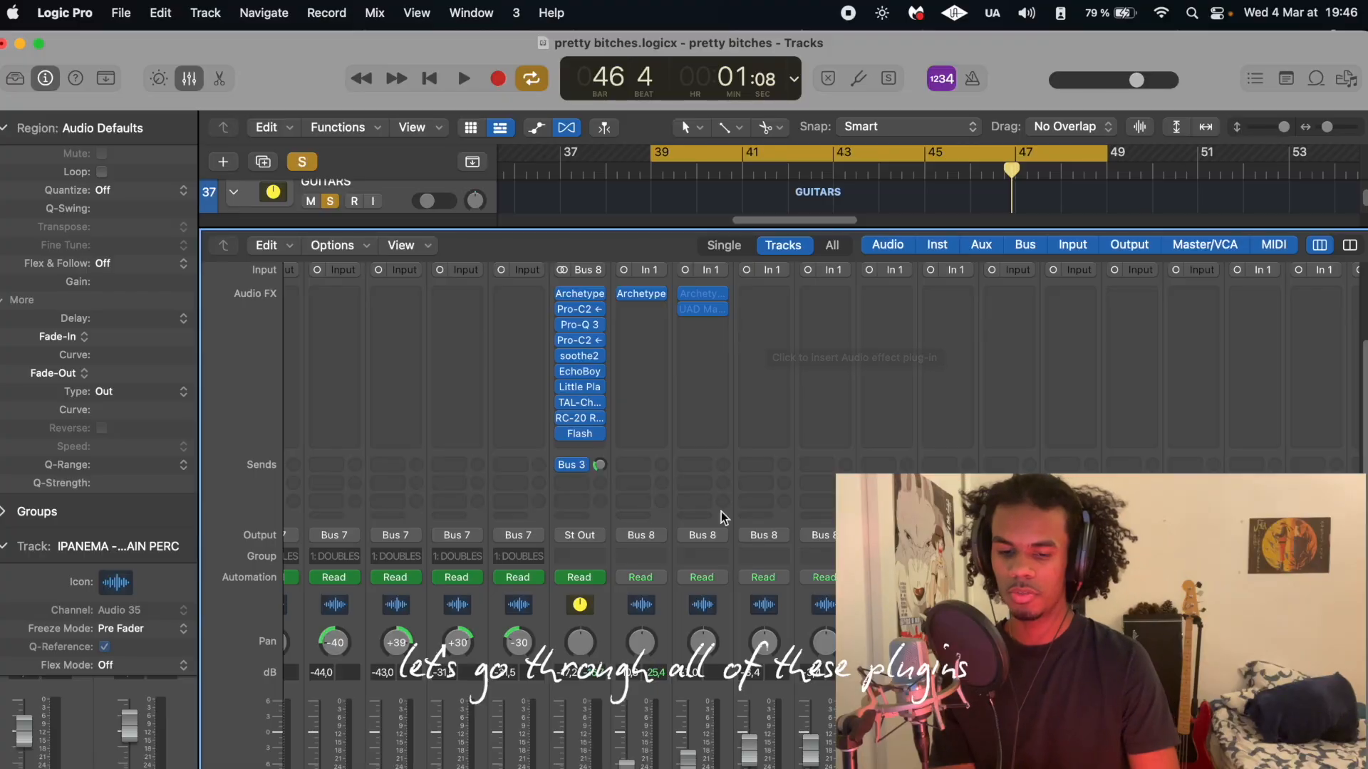
Look over the GUITARS bus effect chain, send and output alongside the individual guitar channels in the mixer
scroll(614, 471, down, 1)
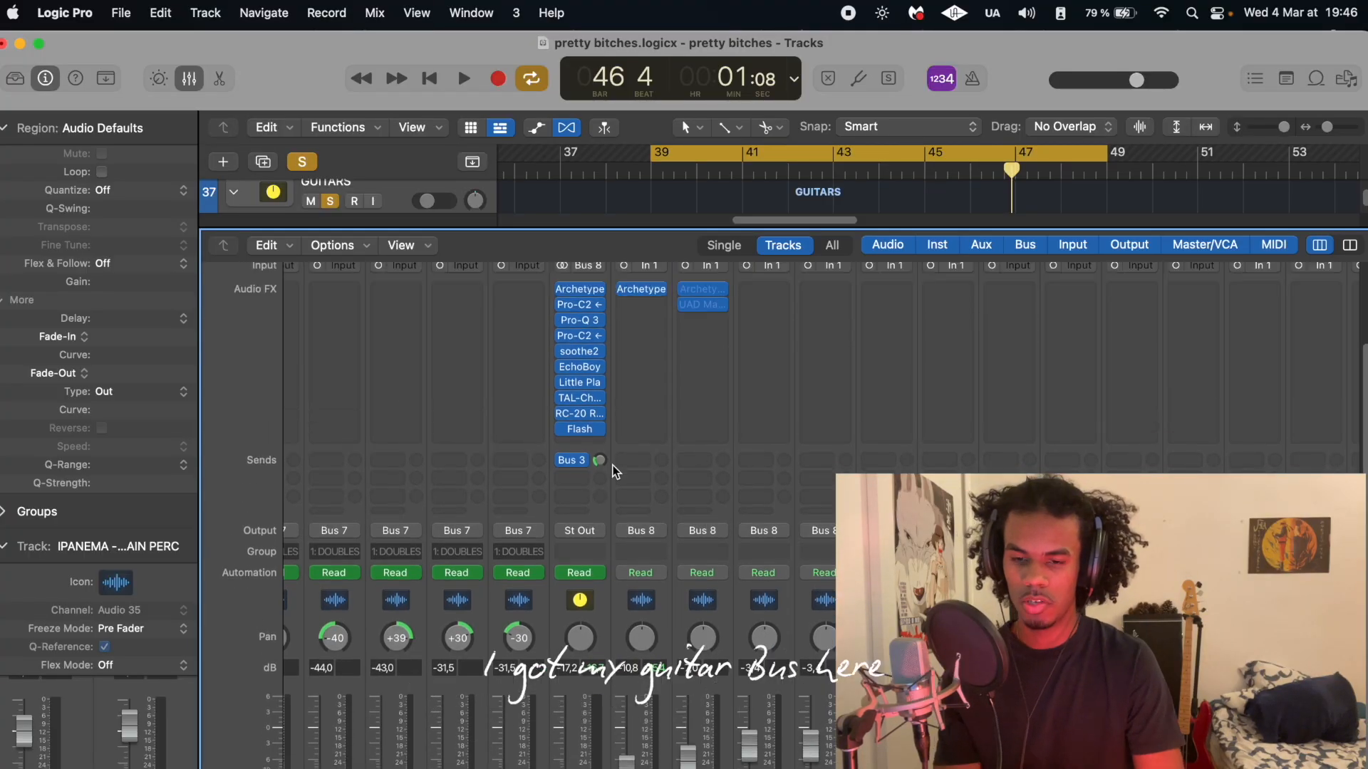
scroll(672, 446, up, 3)
scroll(672, 446, down, 5)
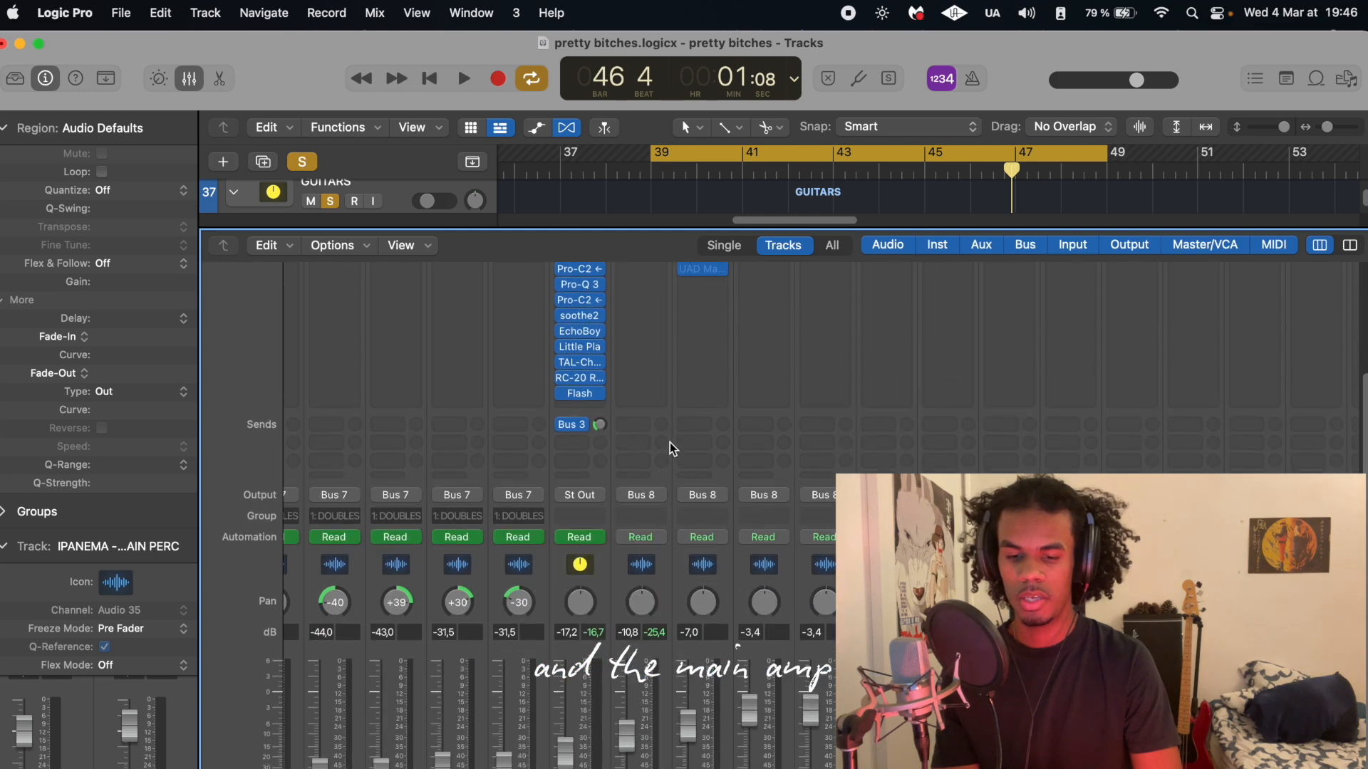
scroll(704, 430, up, 5)
scroll(704, 429, right, 2)
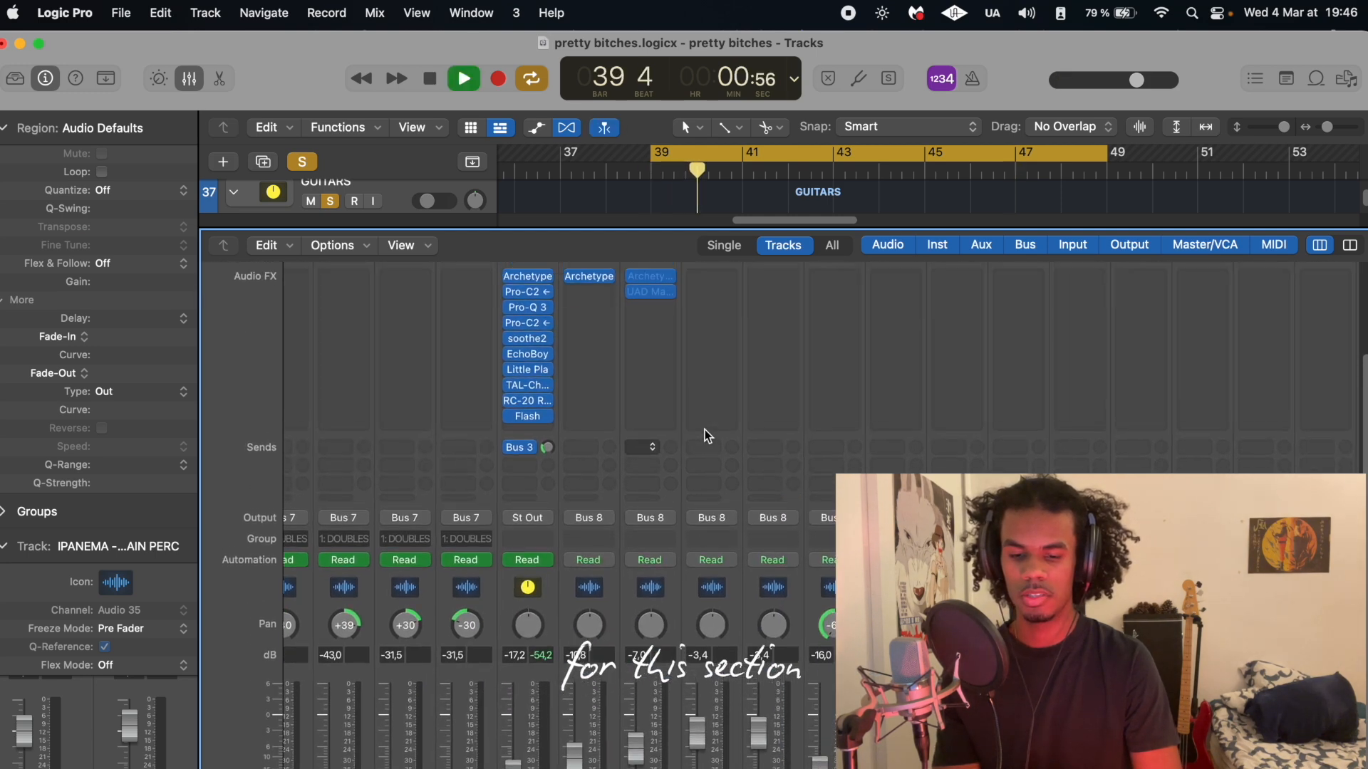
Stop playback, open the Archetype plug-in on the GUITARS bus, inspect its sections and Crystal Clear Pop preset, and close it
key(space)
click(532, 372)
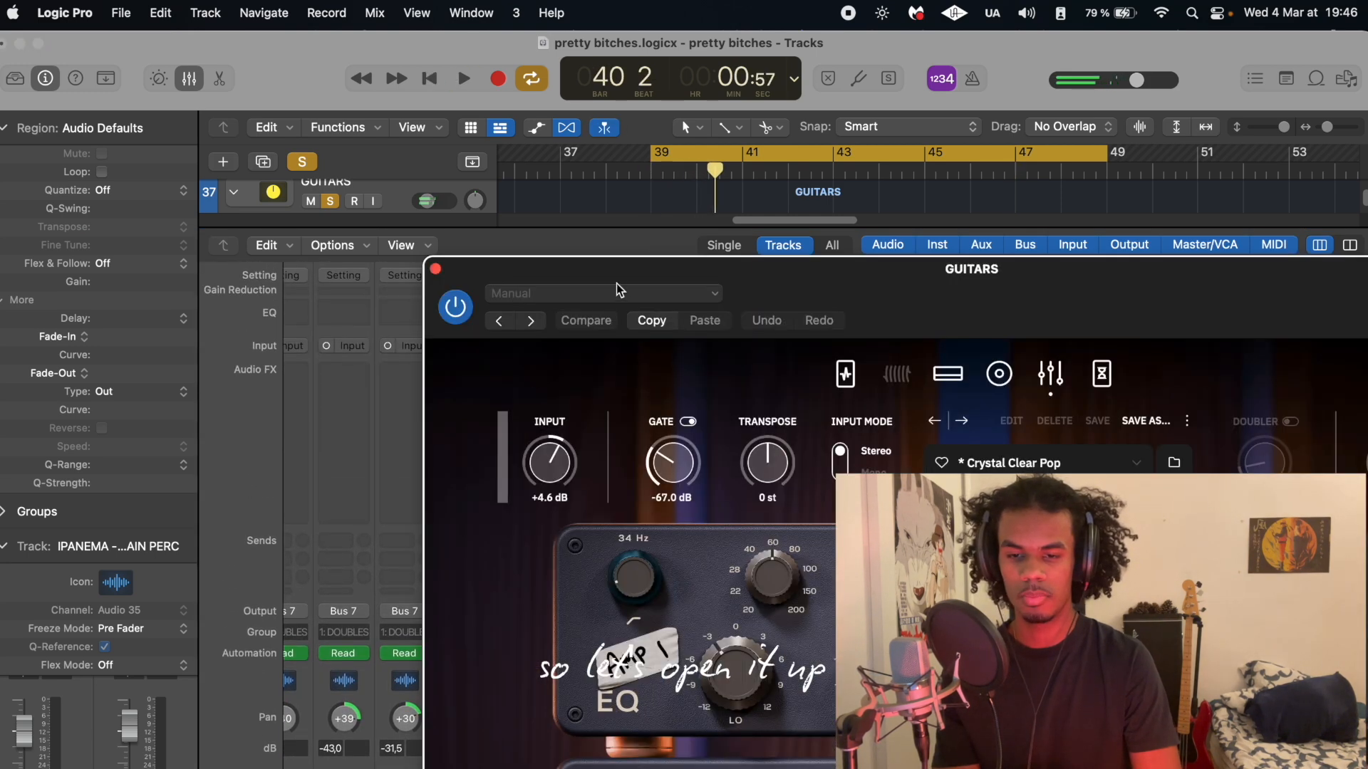
drag(617, 271, 302, 60)
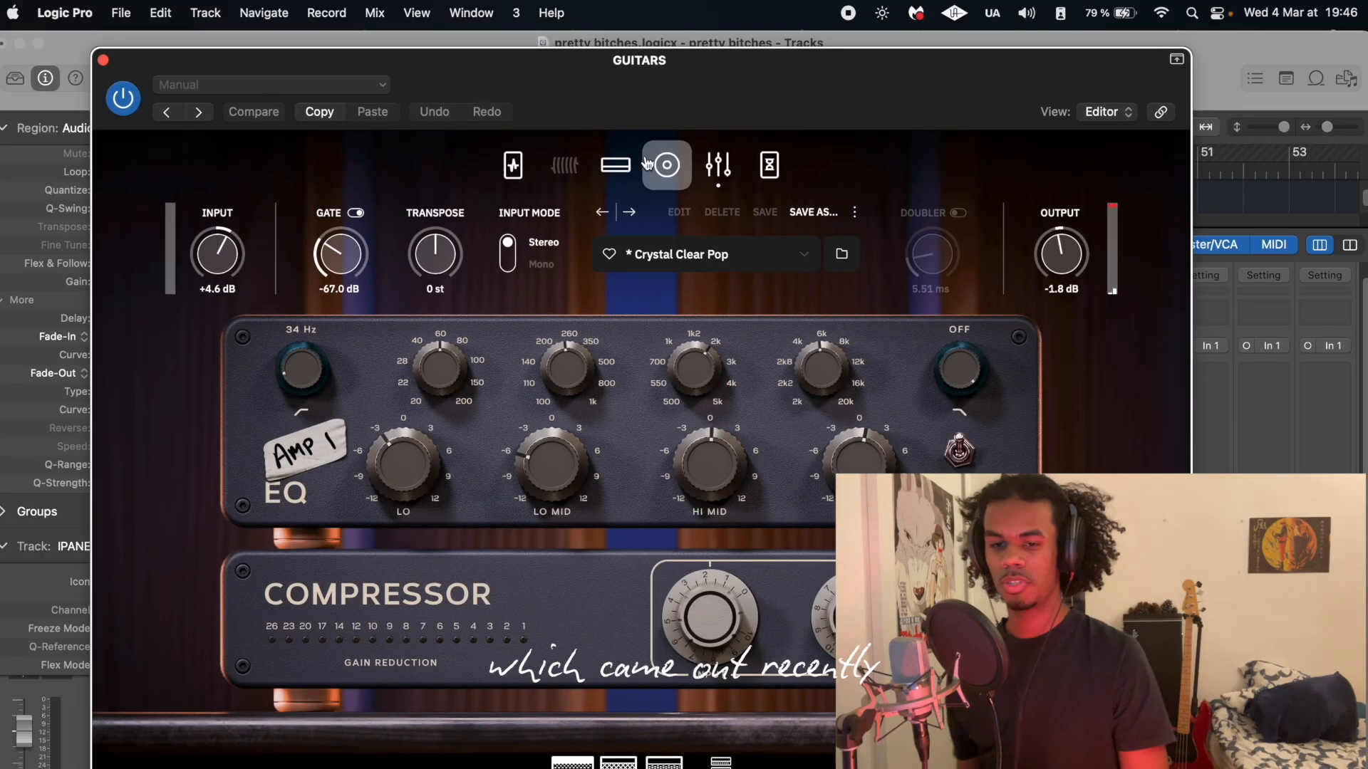
click(616, 164)
click(513, 164)
click(681, 255)
click(734, 254)
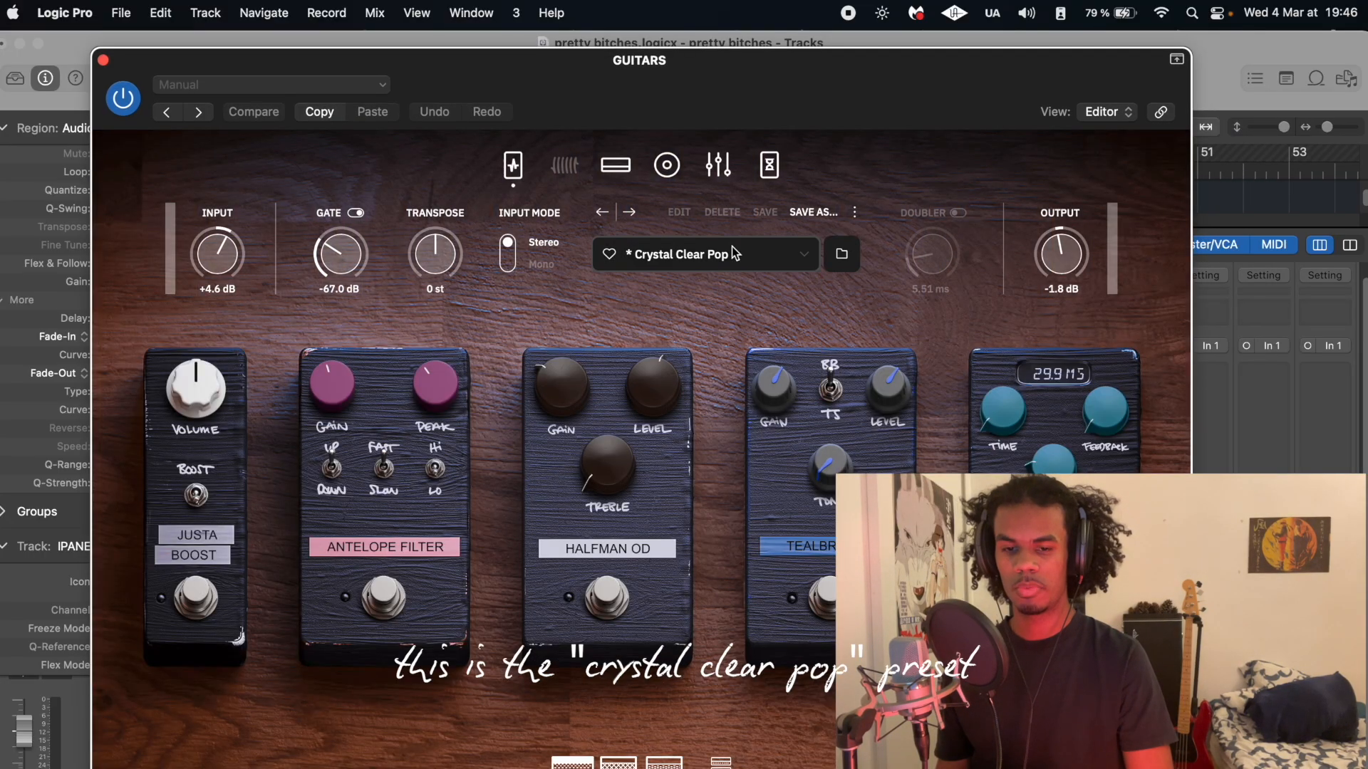
click(103, 62)
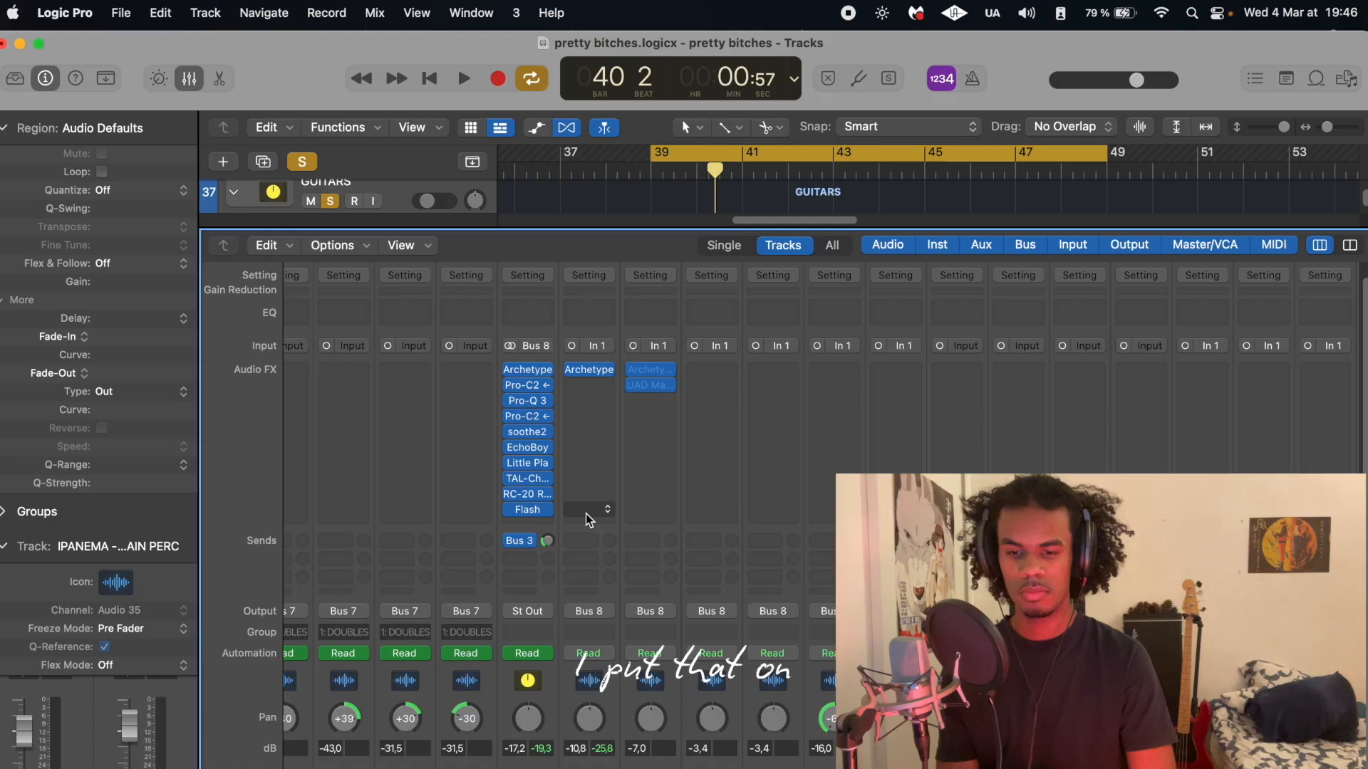
Play the guitars, enable the first Pro-C 2 compressor on the GUITARS bus and open its window
key(space)
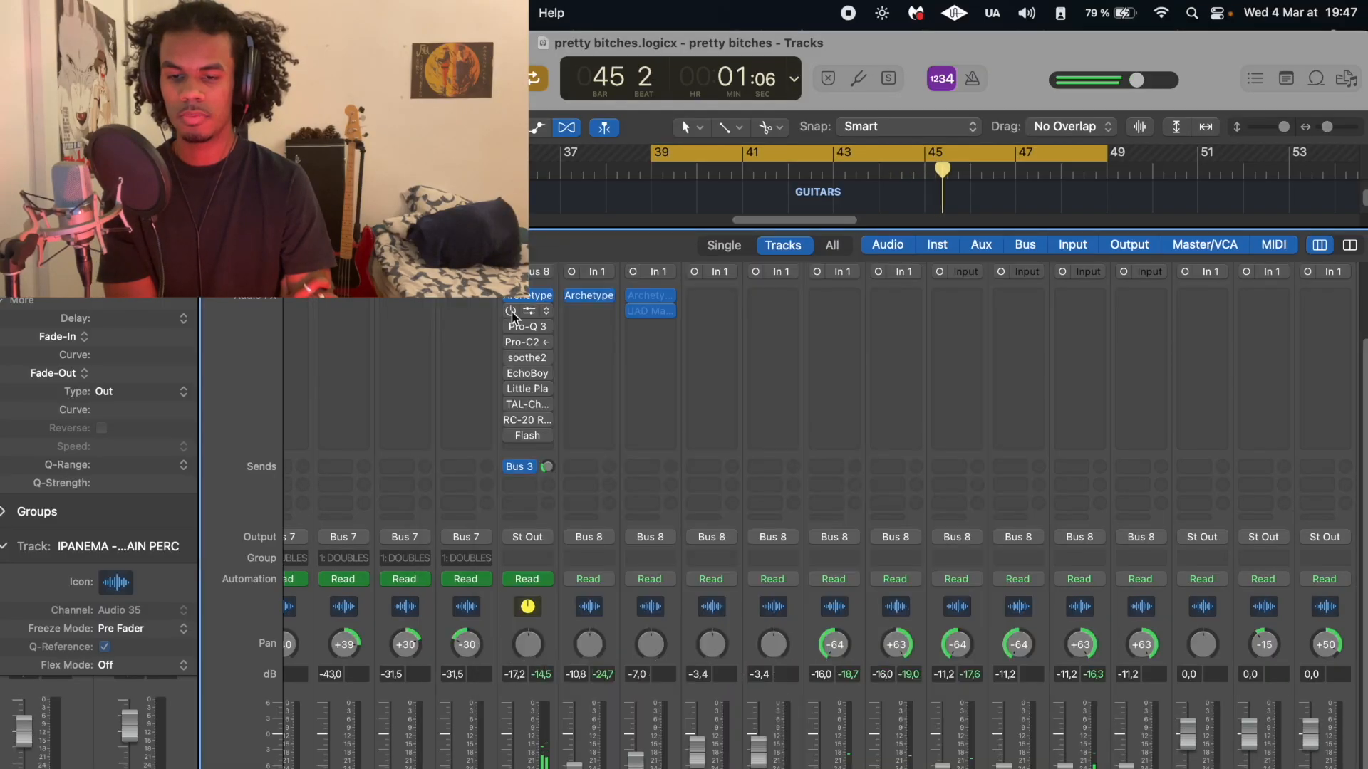
click(510, 311)
click(533, 317)
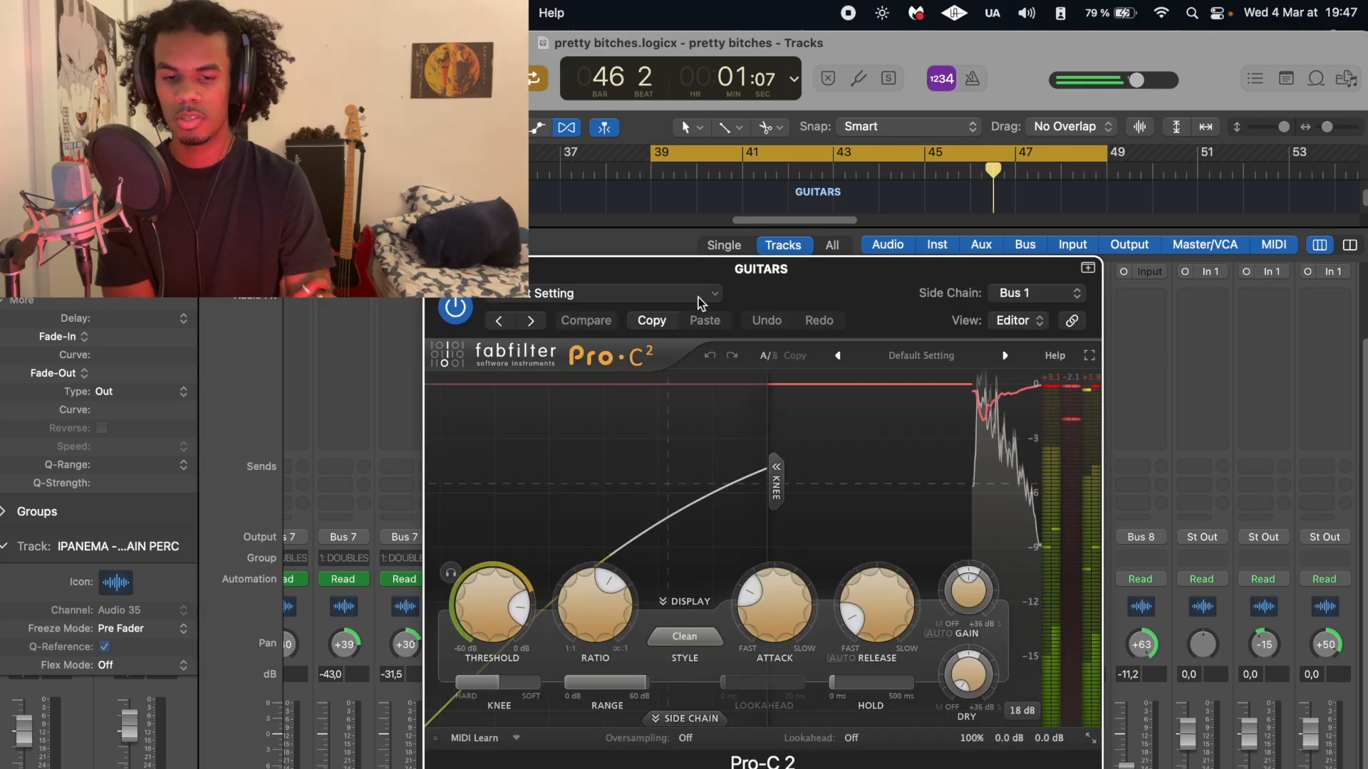
Return the playhead to bar 39, enable and open the Pro-Q 3 on the GUITARS bus, and play the guitars
drag(770, 275, 1001, 265)
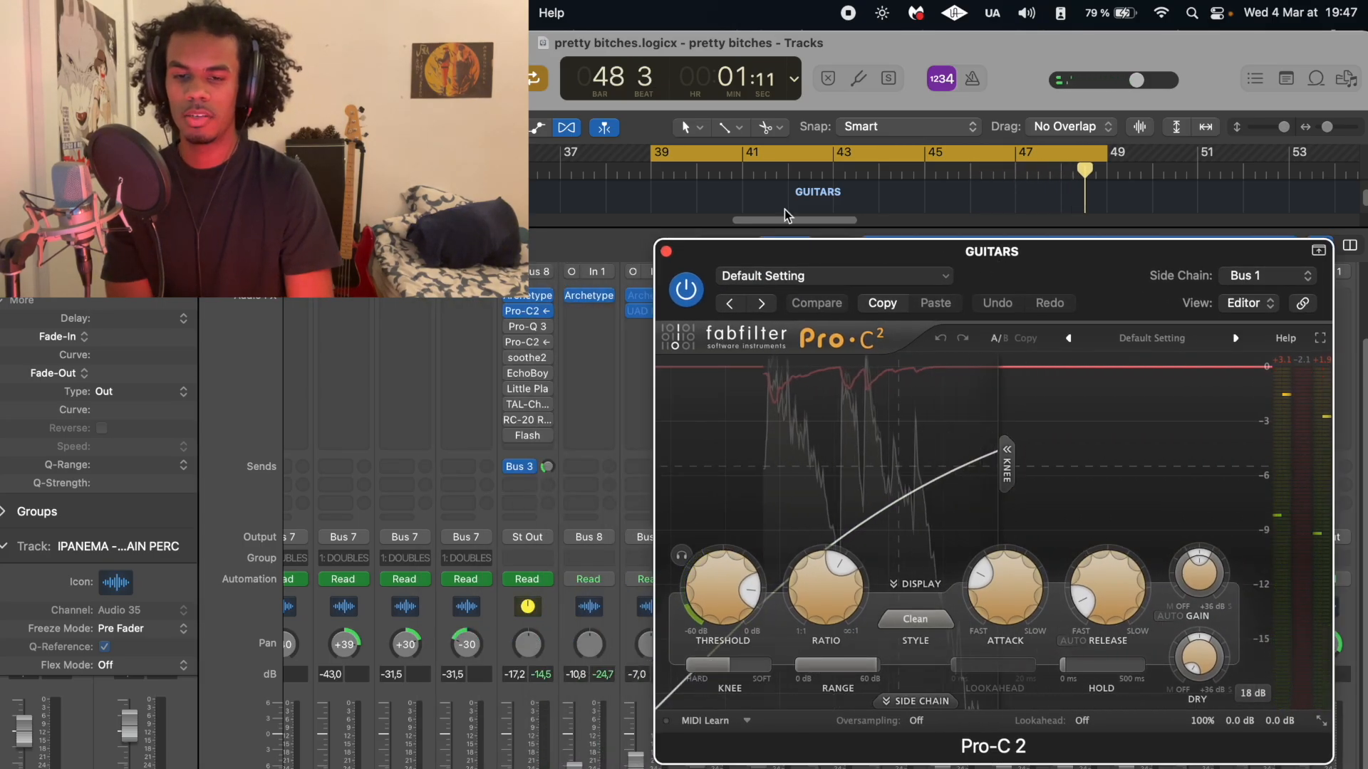
click(651, 168)
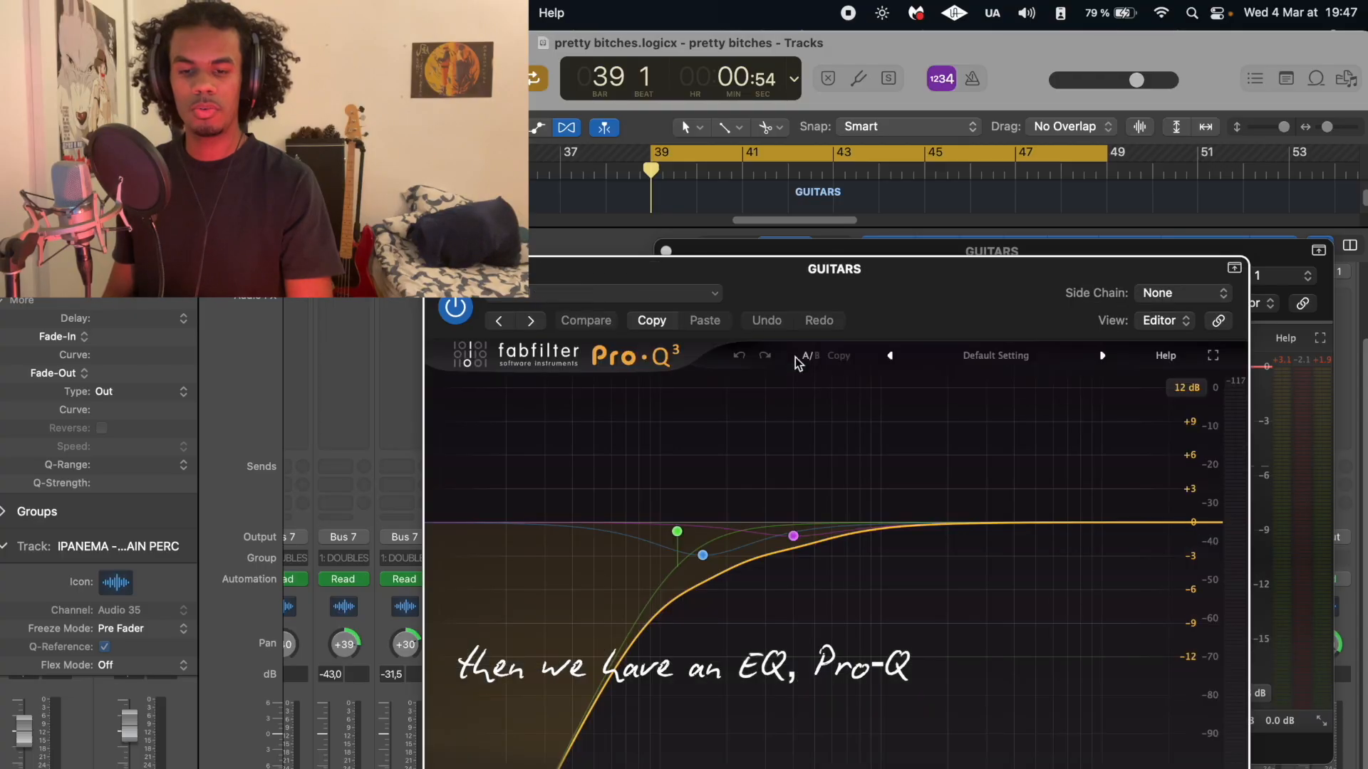
key(space)
drag(809, 285, 865, 129)
Audition the Pro-Q 3 bands around 400 Hz and 156 Hz in isolation and close the EQ and compressor windows
mouse_move(915, 399)
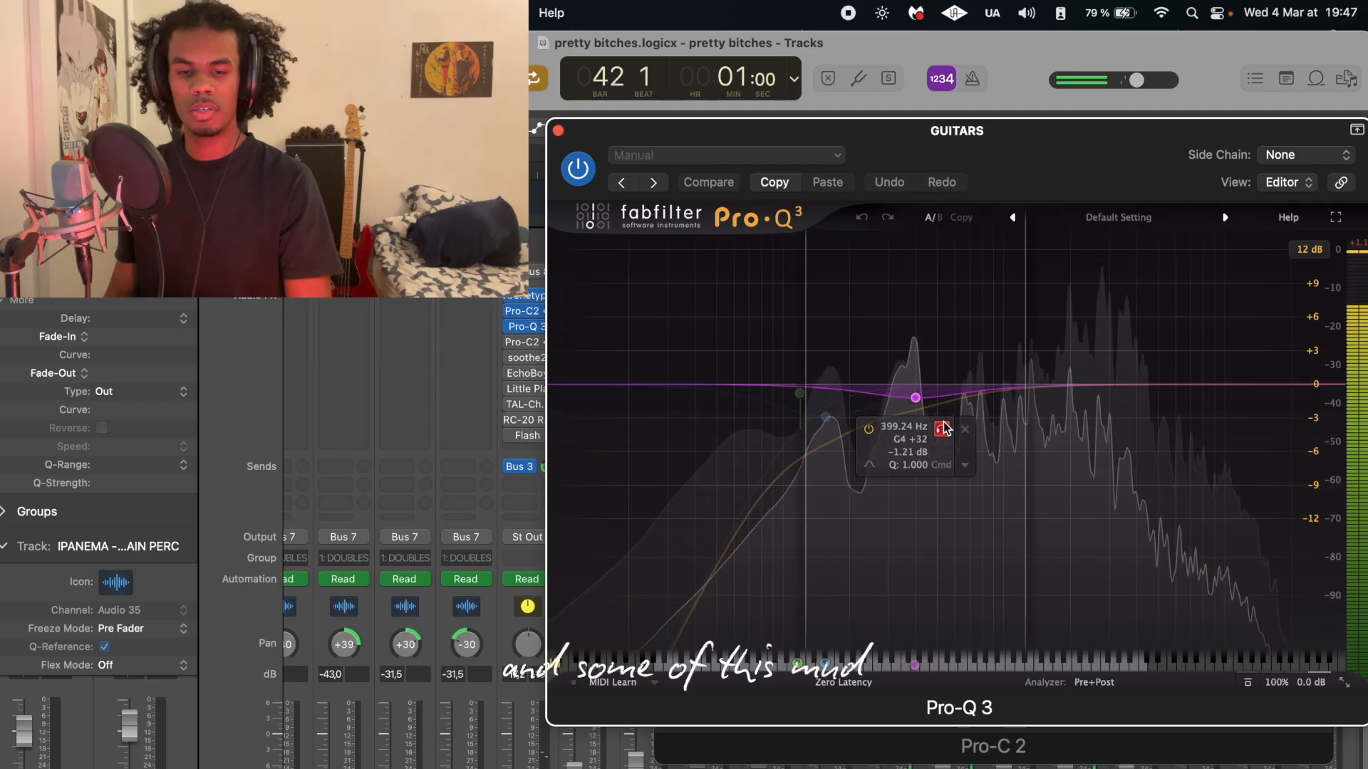
drag(942, 427, 943, 427)
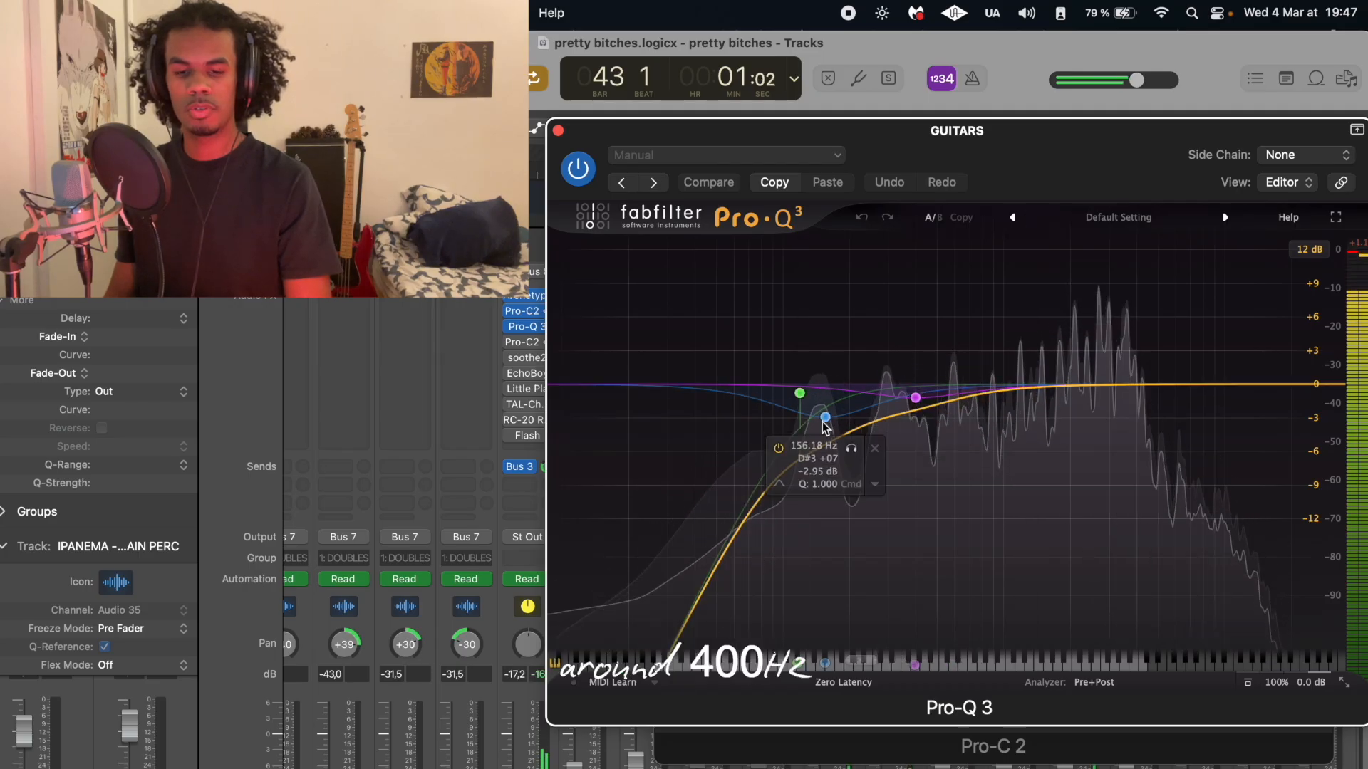
click(825, 420)
drag(852, 449, 852, 451)
click(558, 131)
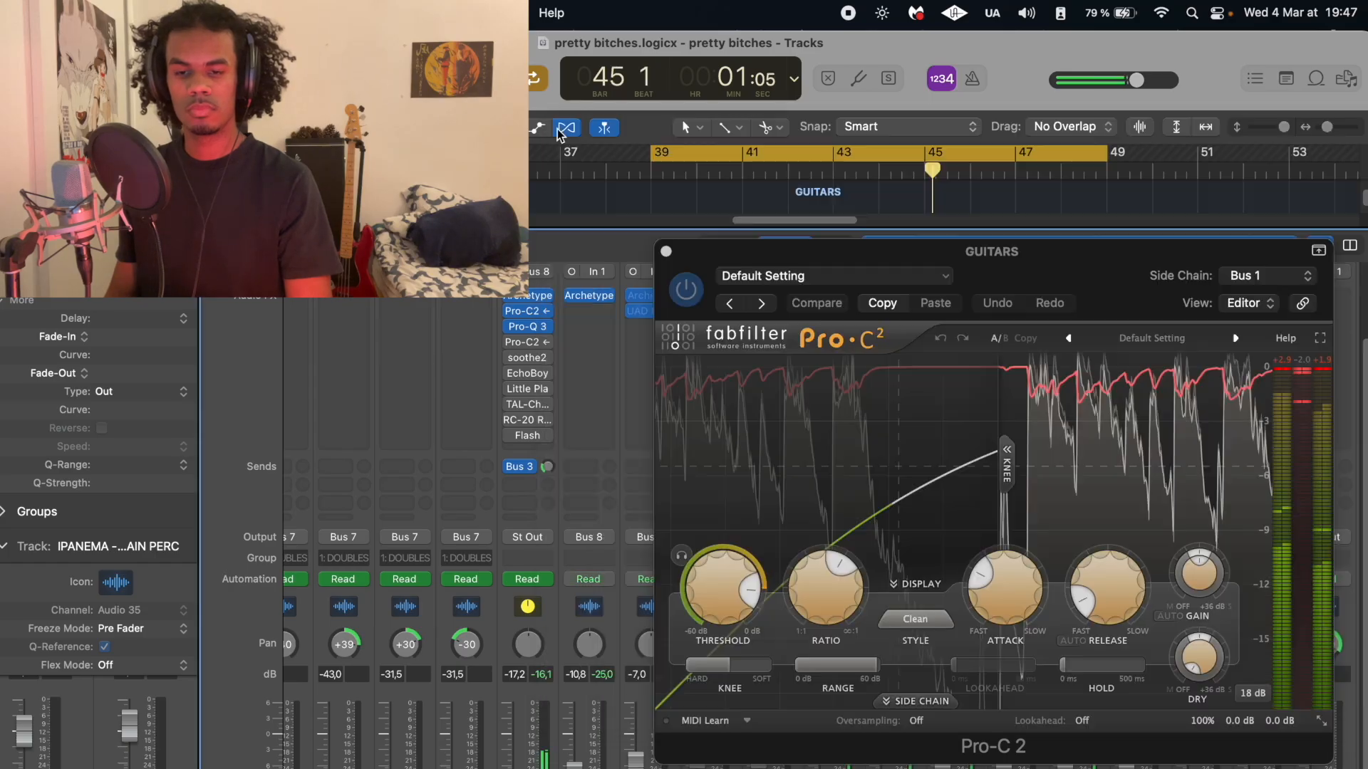
click(666, 252)
Enable the second Pro-C 2 on the GUITARS bus, inspect its Bus 12 side-chain compression, and close it
click(527, 344)
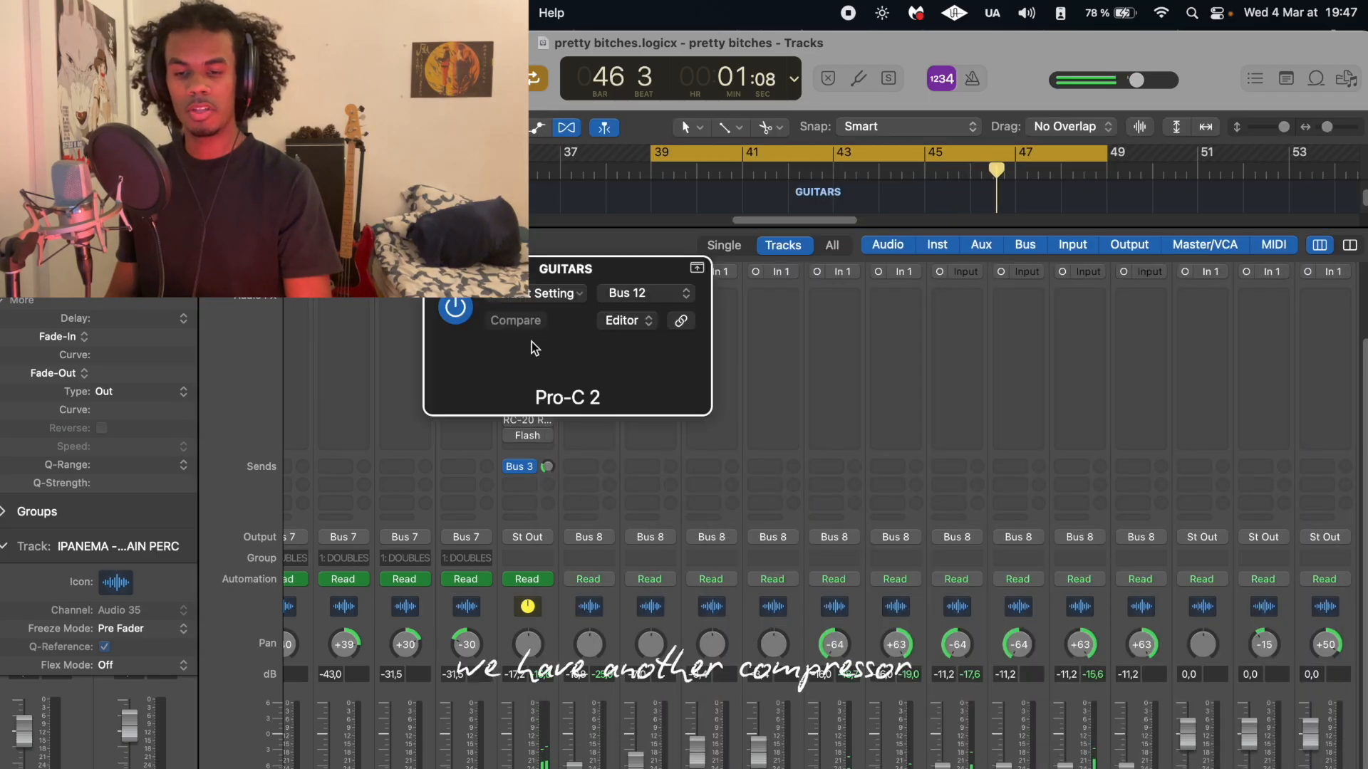
drag(671, 314, 847, 207)
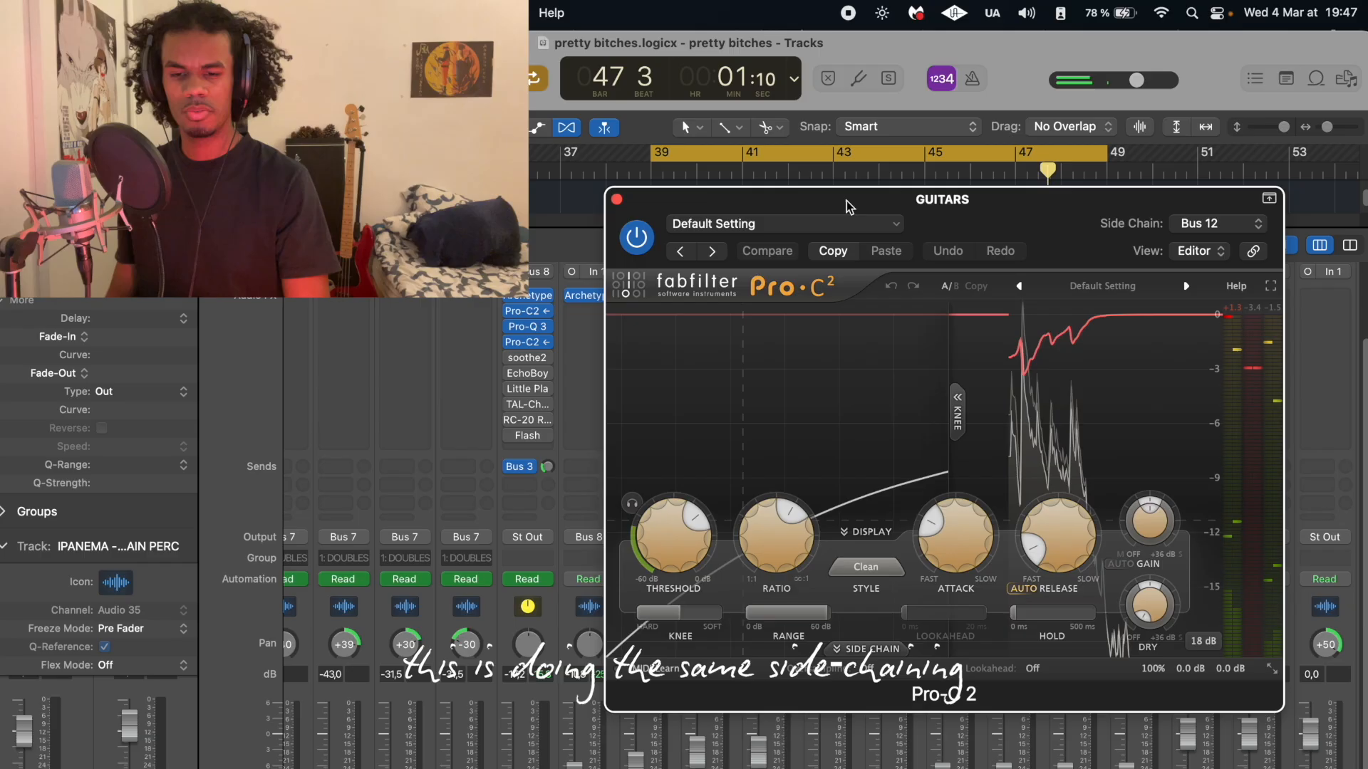
click(617, 199)
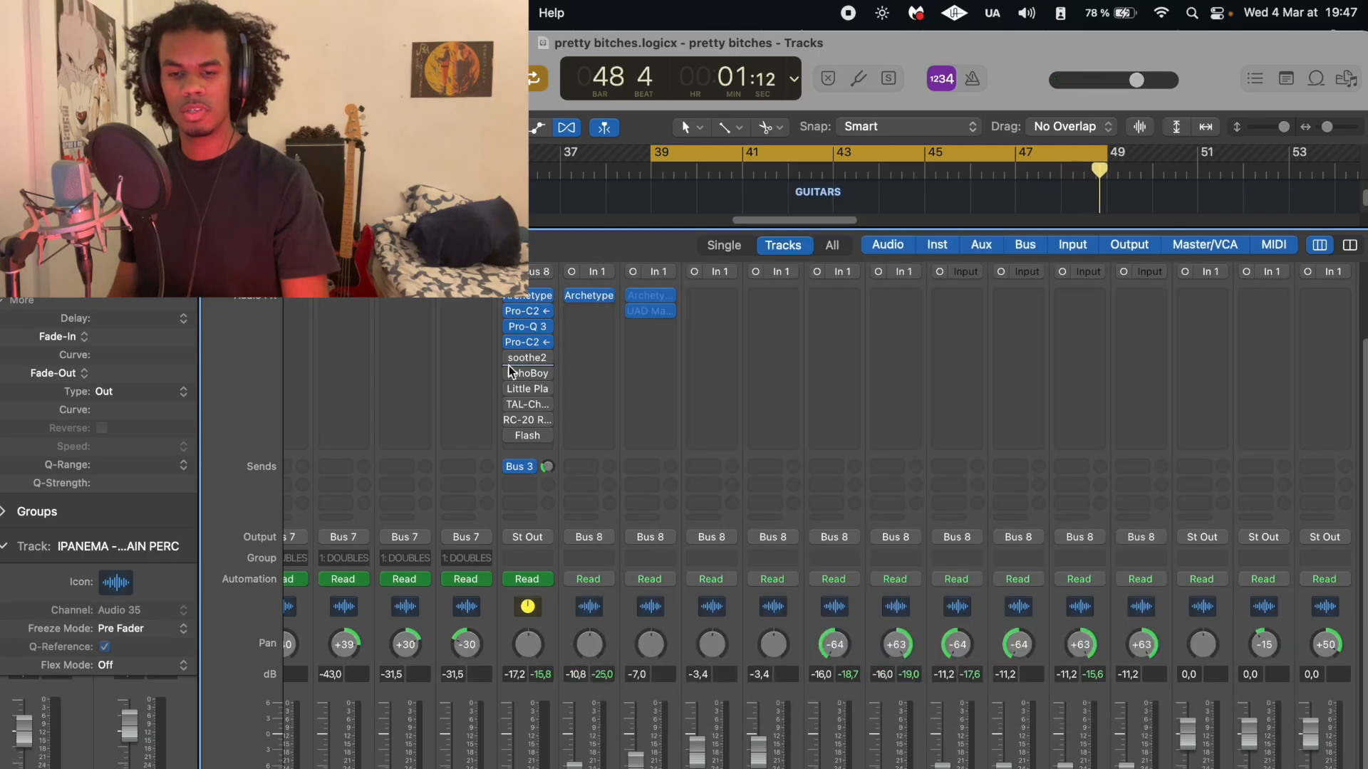
Enable soothe2 on the GUITARS bus, inspect its Guitar de-spike settings during playback, and close it
click(509, 356)
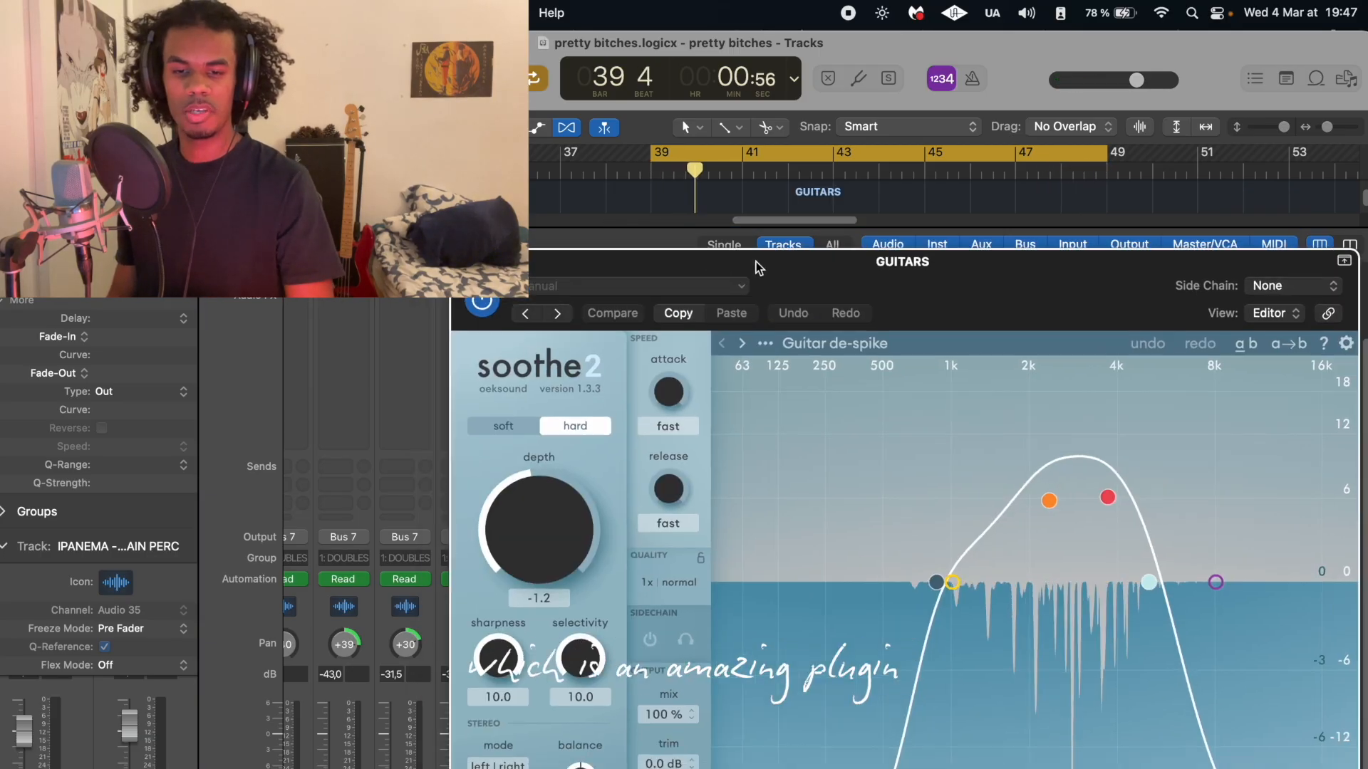
drag(756, 262, 806, 190)
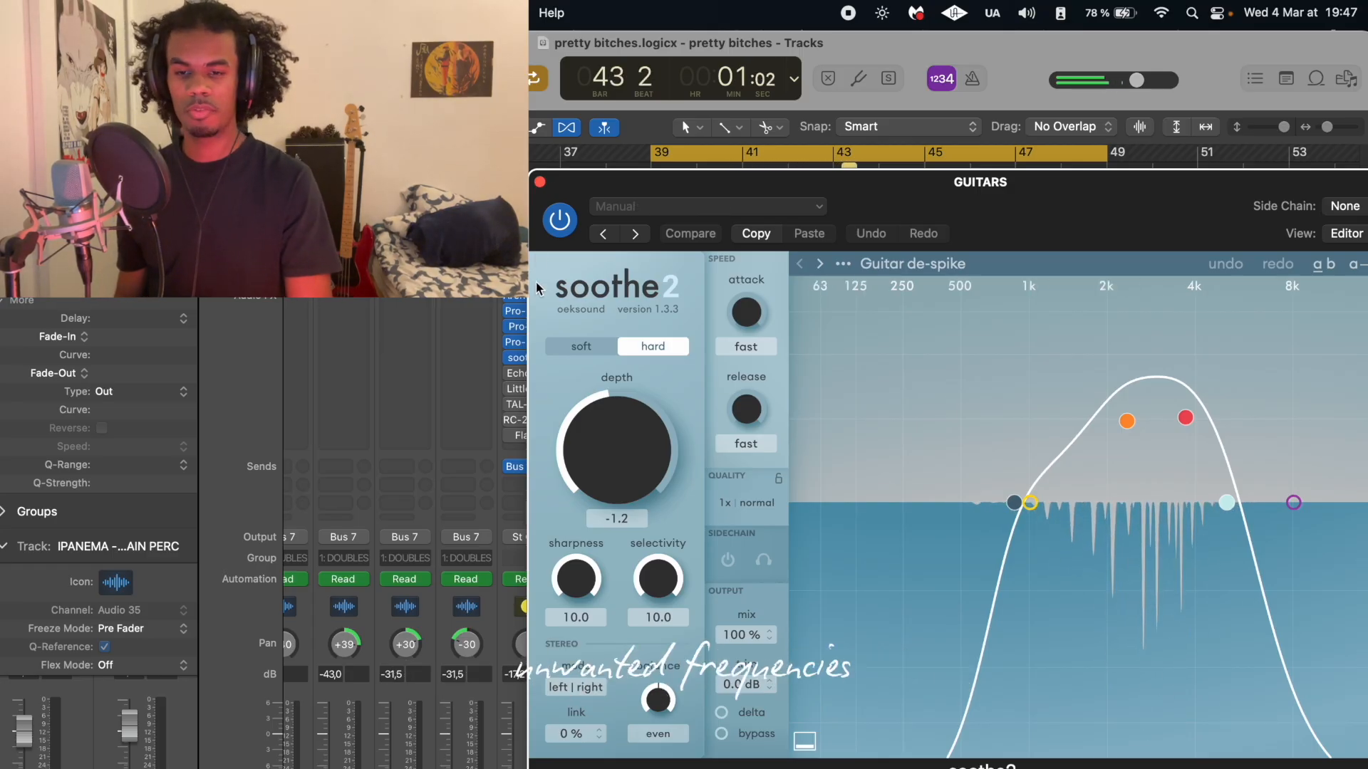
click(539, 182)
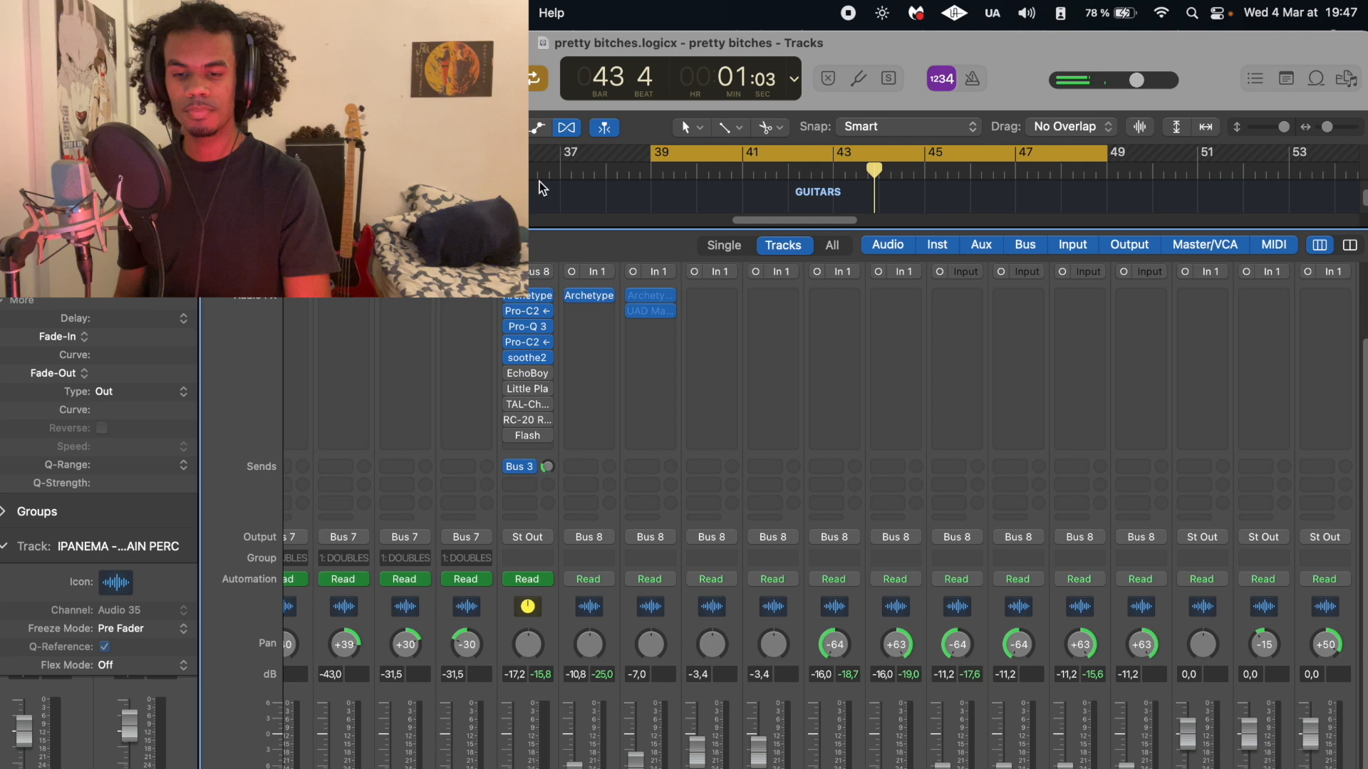
Enable EchoBoy on the GUITARS bus, look up its 15 ips Tape Echo preset in the Classics presets, and close it
click(522, 378)
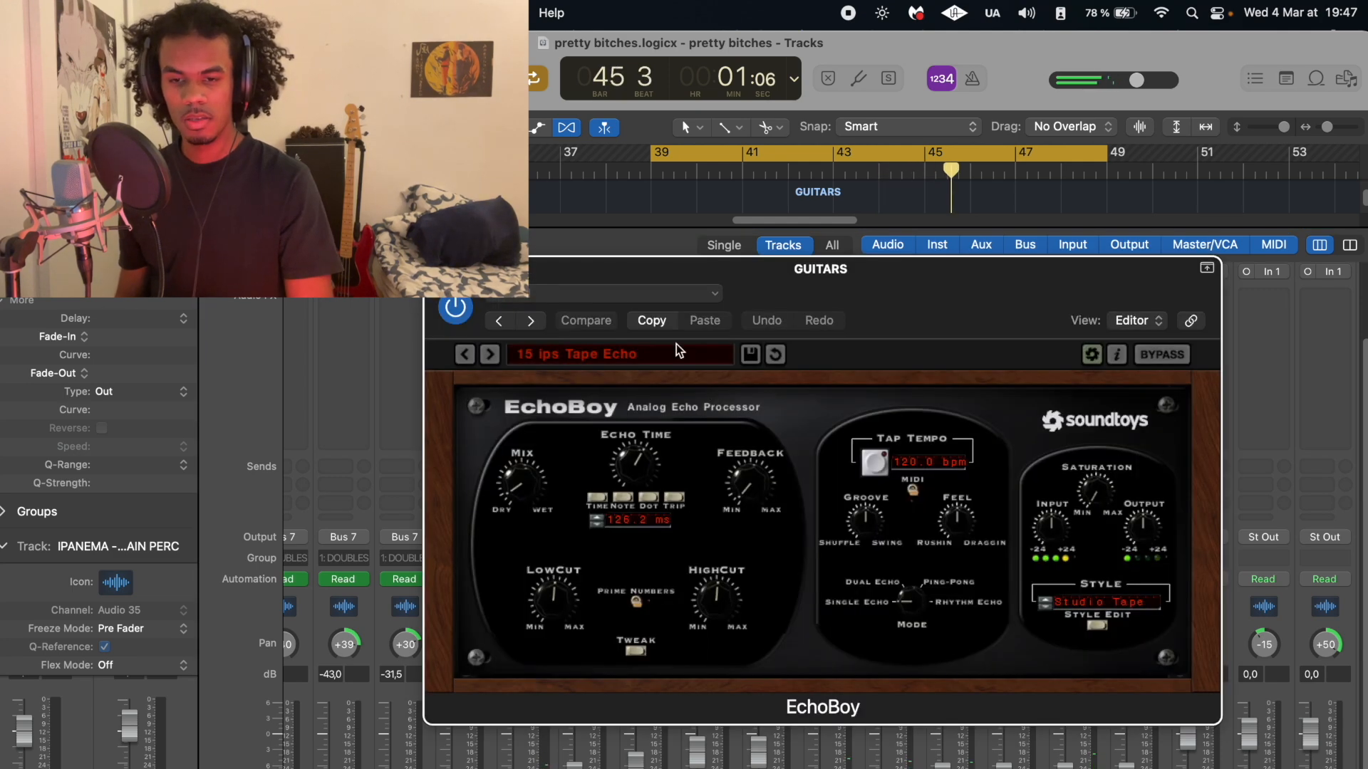
drag(617, 266, 740, 250)
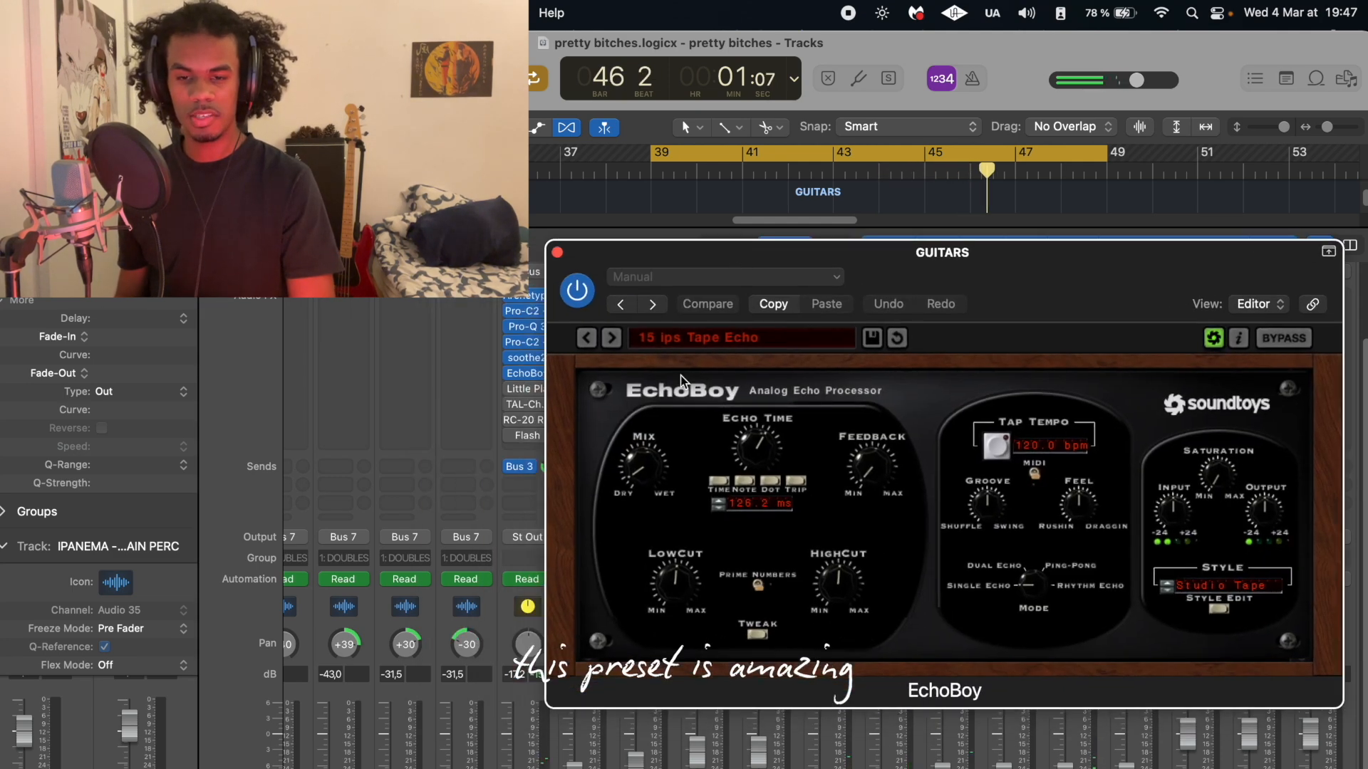
click(685, 335)
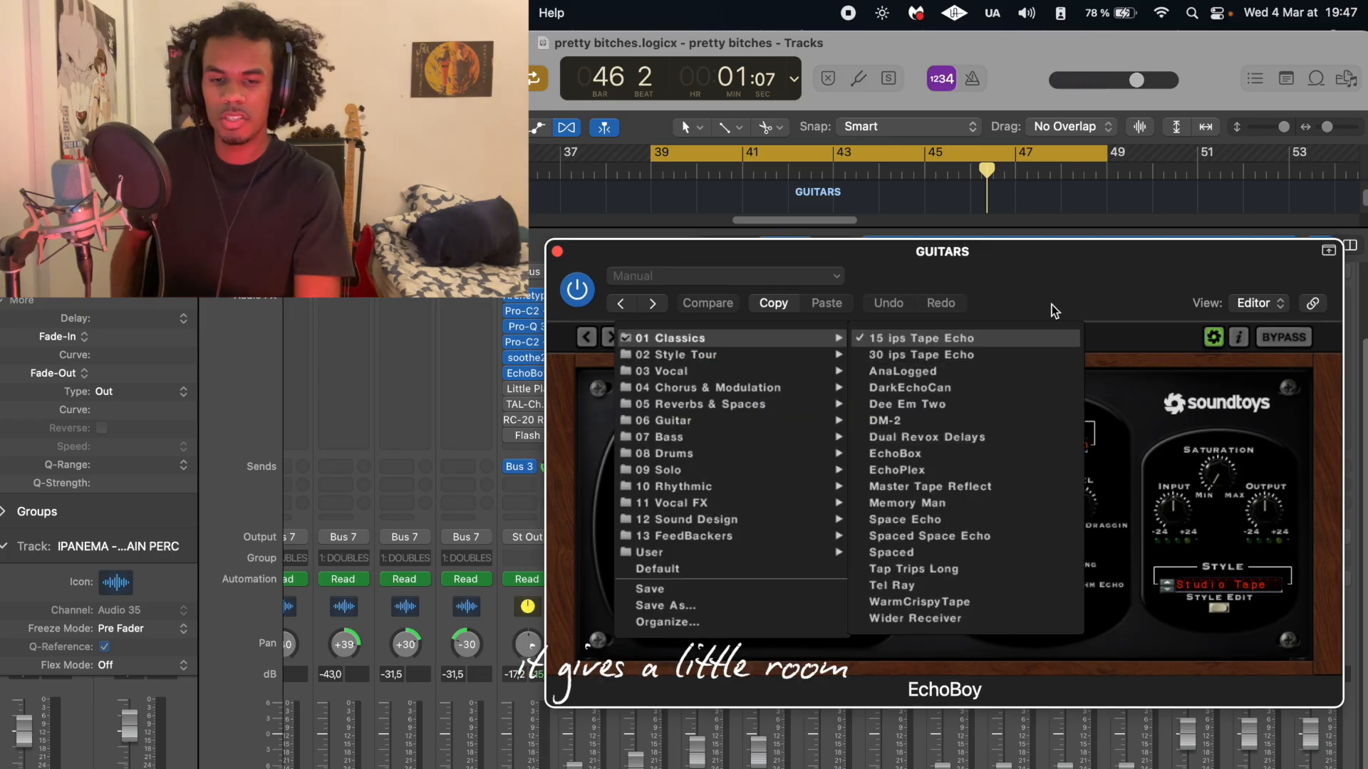
click(560, 252)
click(530, 374)
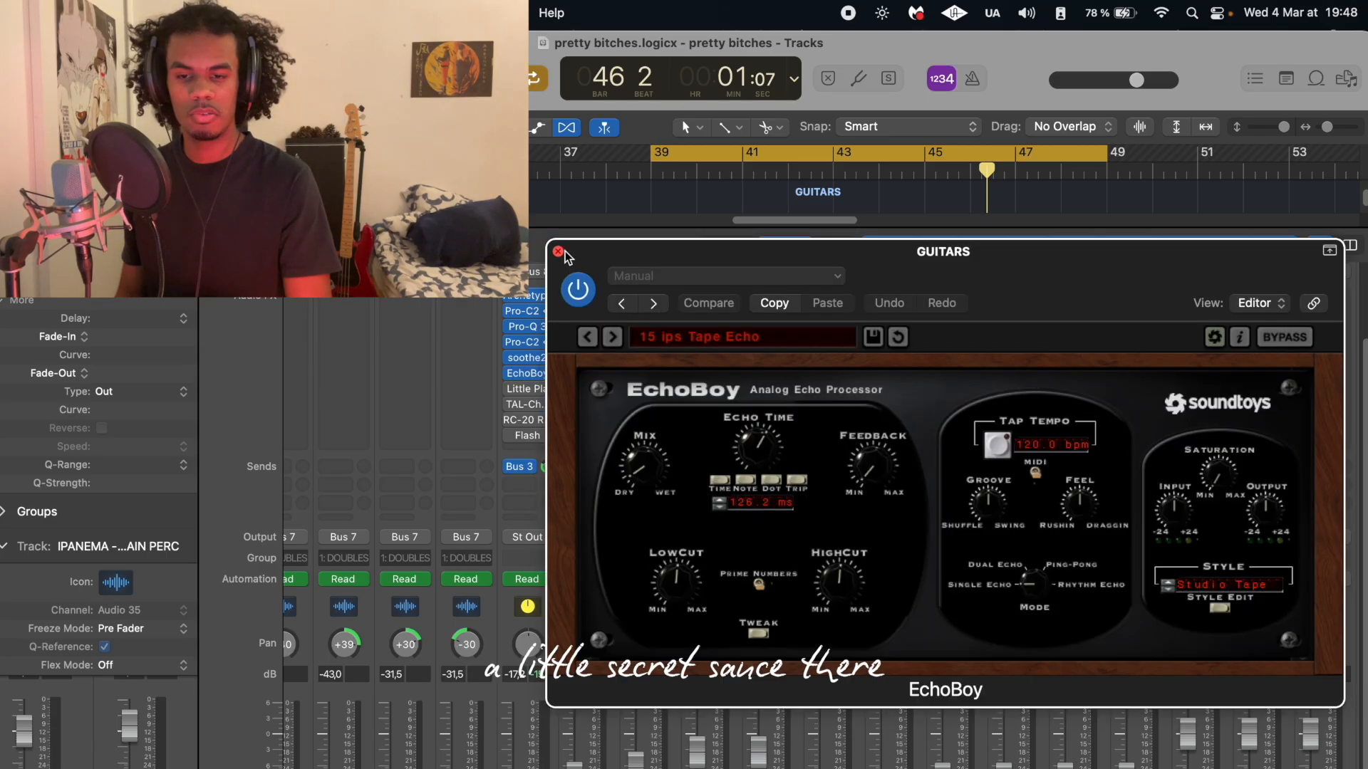
click(560, 253)
Enable the Little Plate reverb on the GUITARS bus, listen to it with its decay, mix and low cut settings, and close it
click(530, 390)
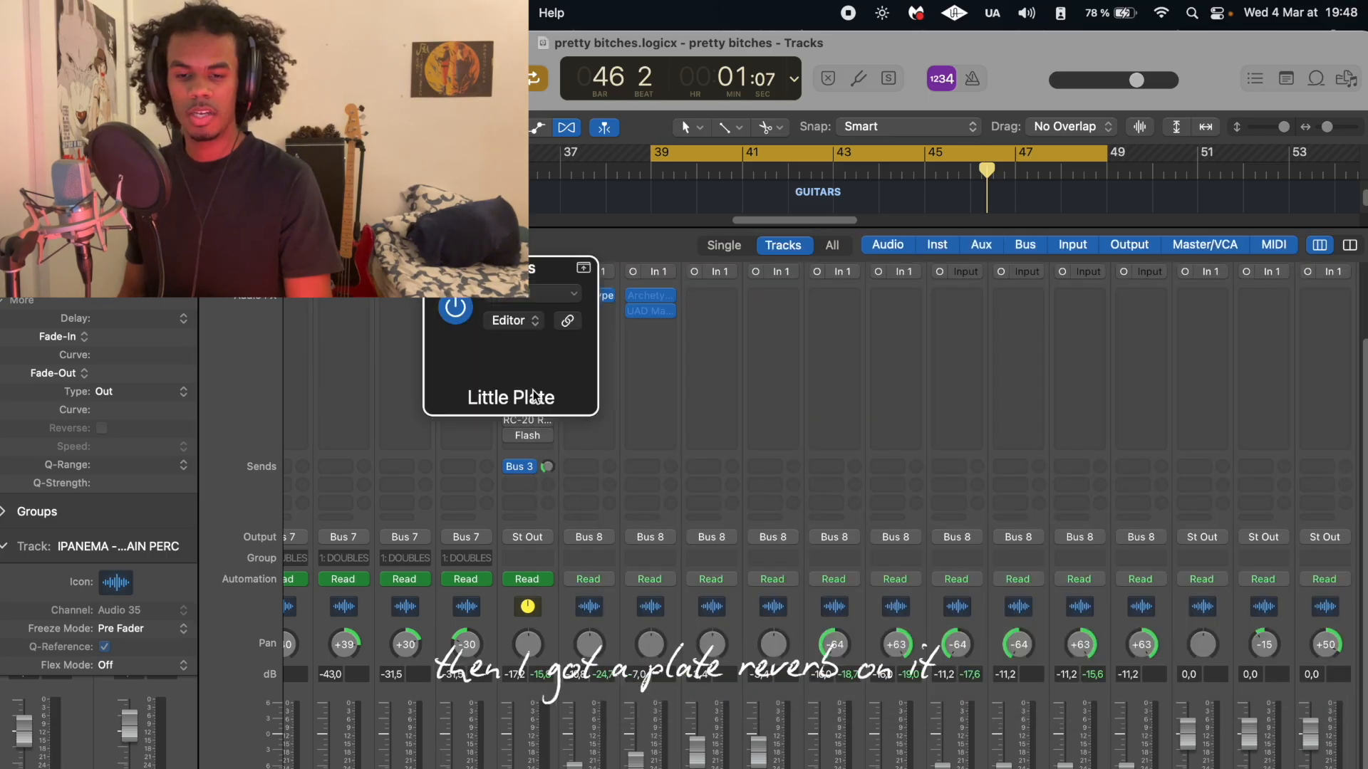
drag(599, 275, 798, 237)
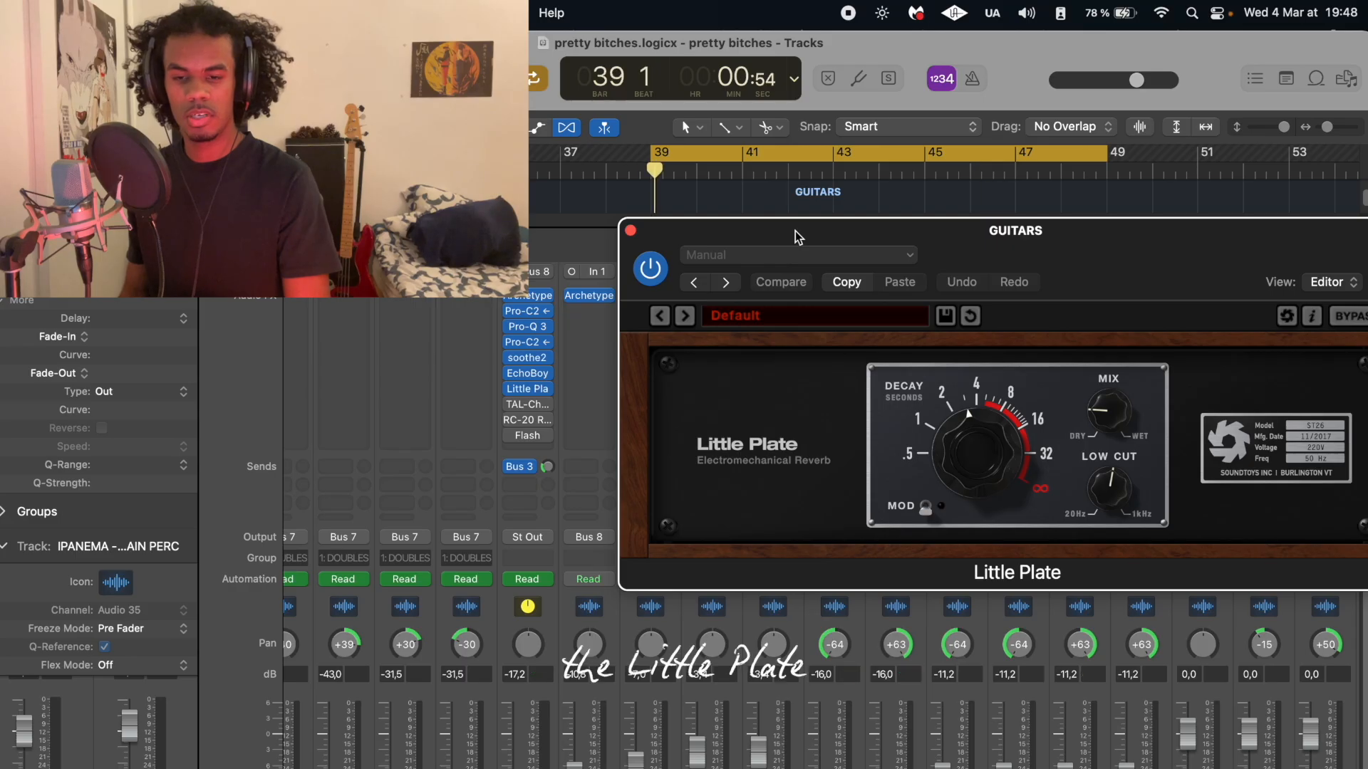
key(space)
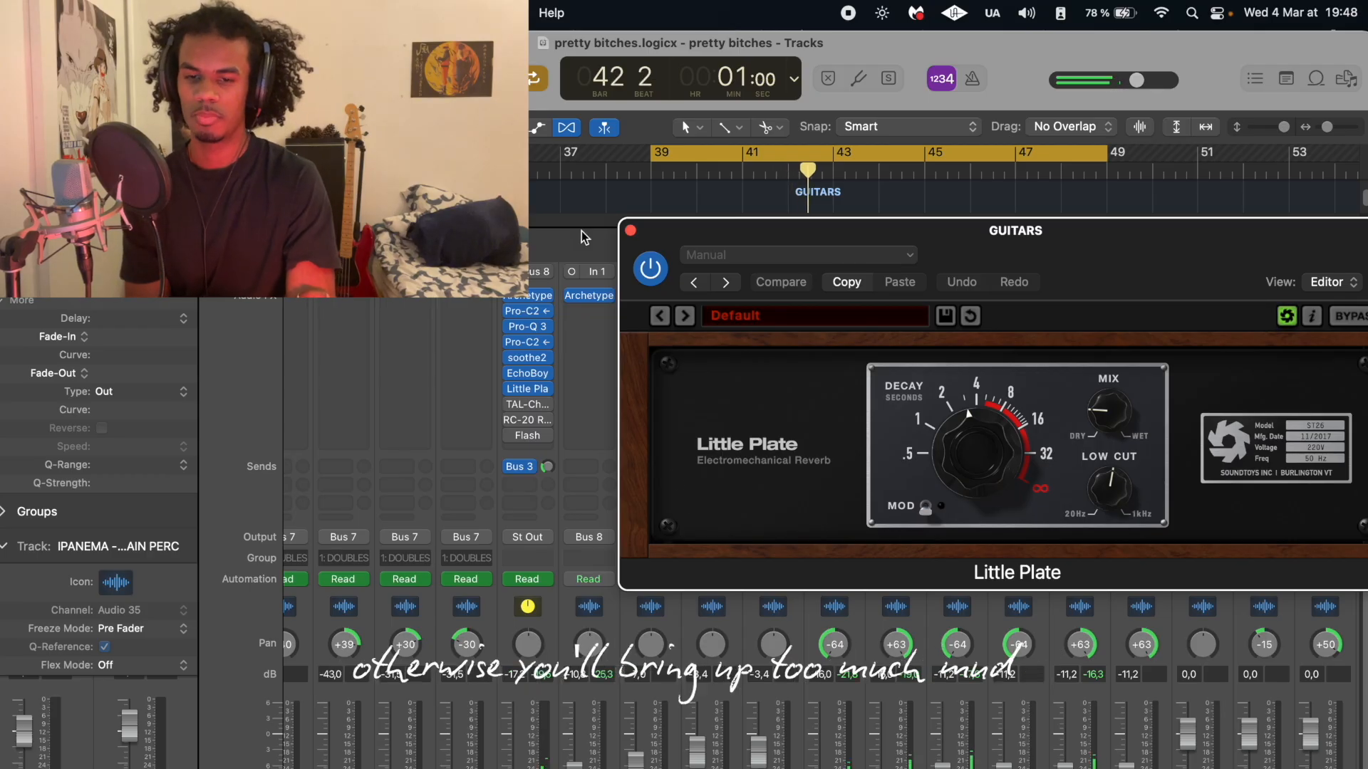
click(631, 232)
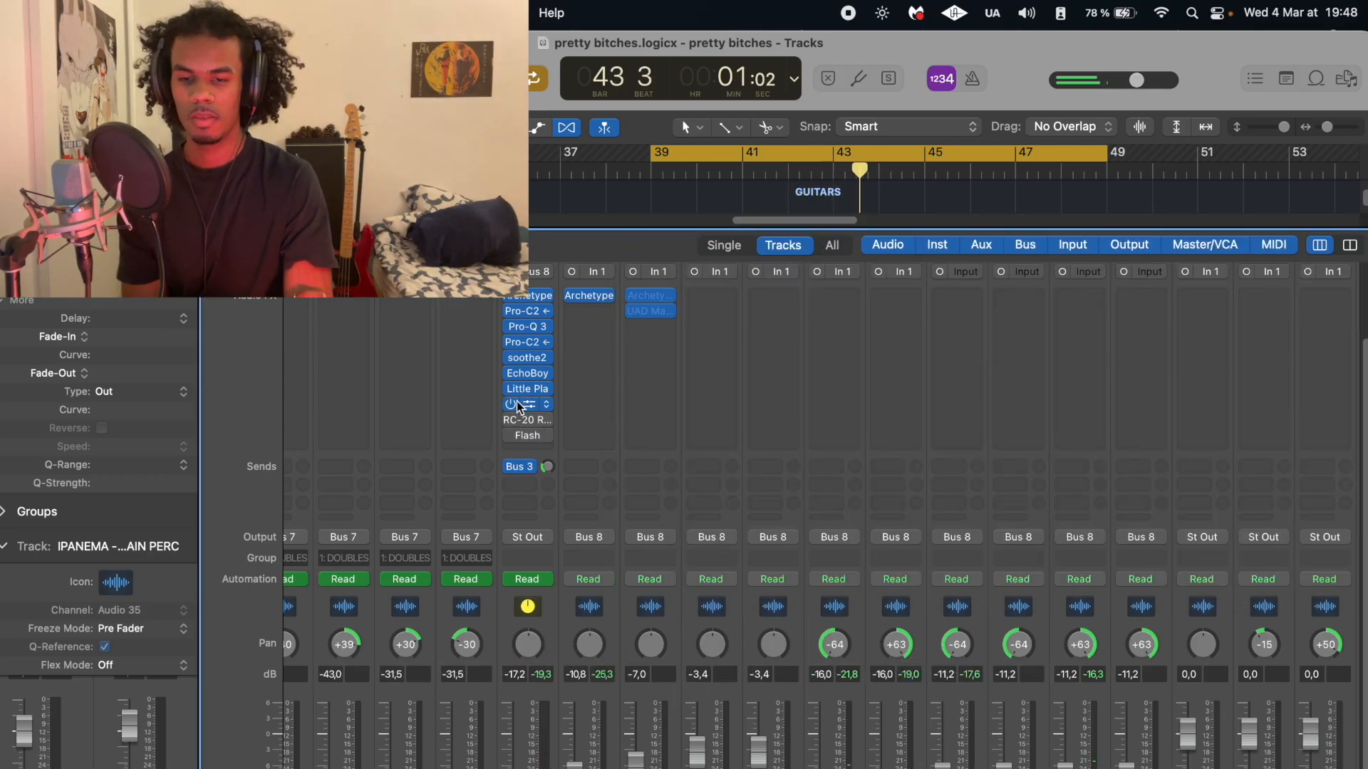
Enable TAL-Chorus-LX and RC-20 Retro Color on the GUITARS bus and inspect the RC-20's PG COLOR Portal preset in its preset browser
click(519, 405)
drag(636, 279, 1018, 291)
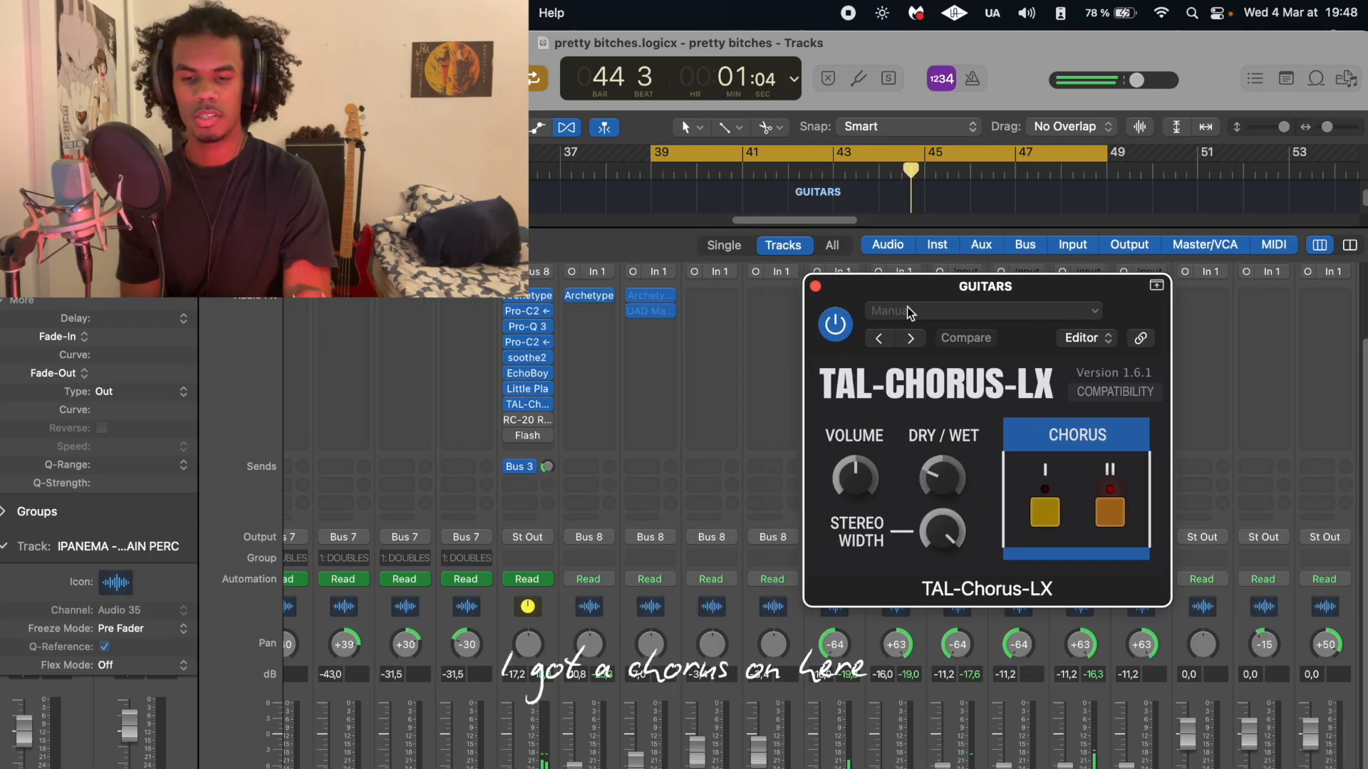
click(510, 424)
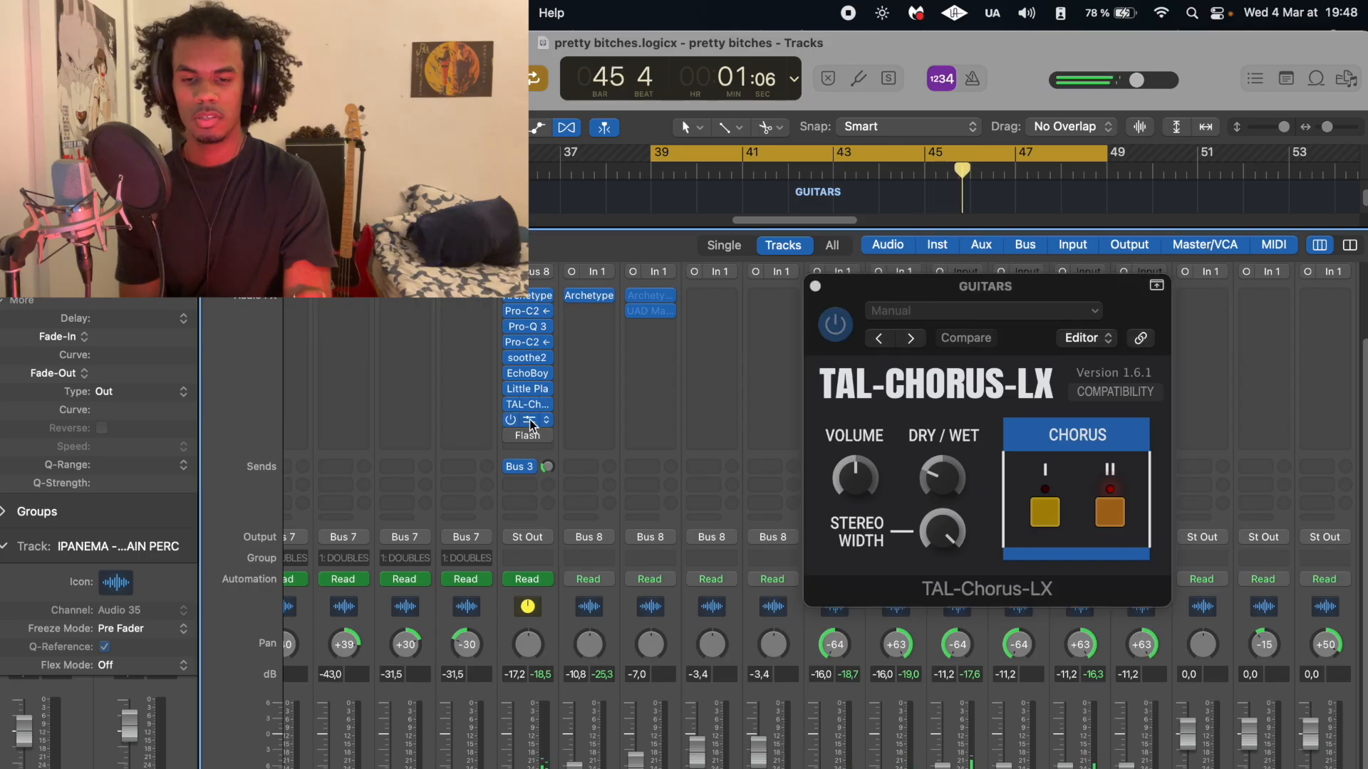
click(529, 425)
drag(732, 269, 376, 255)
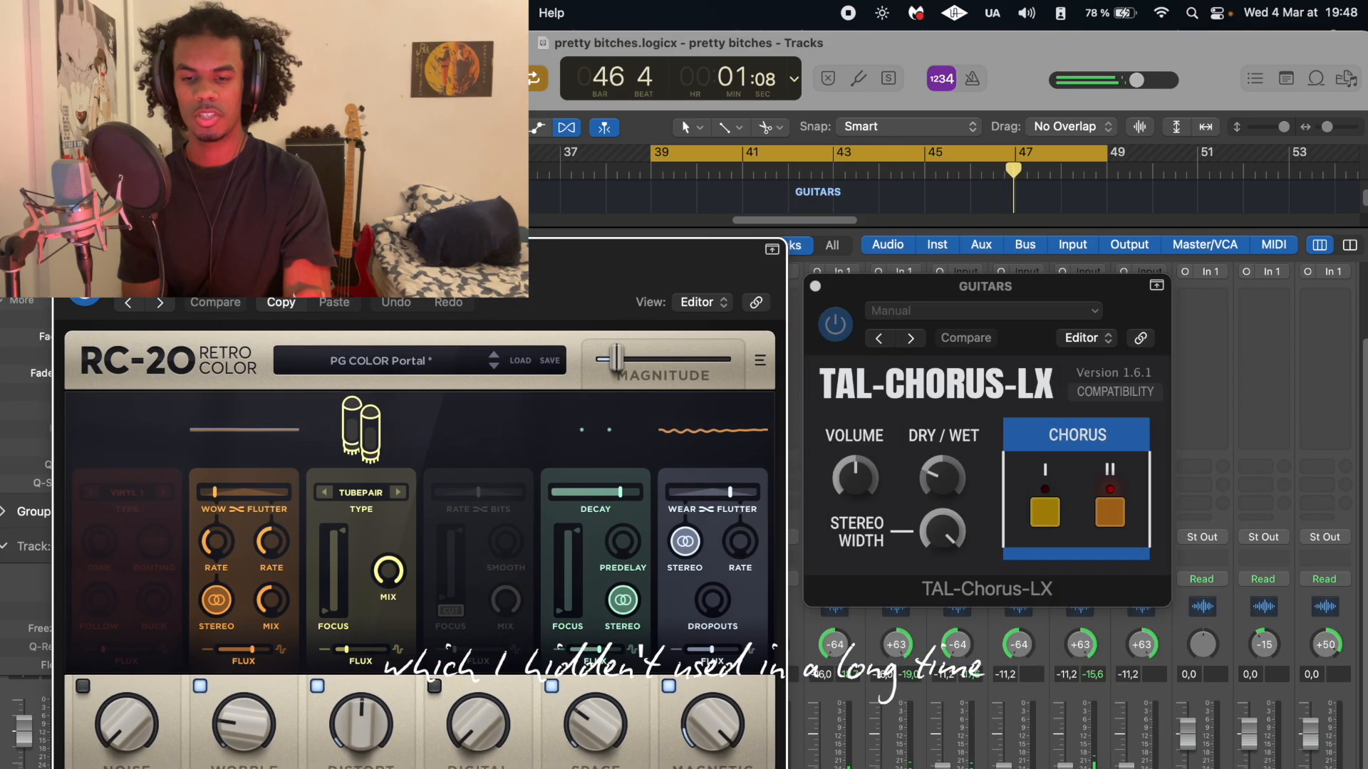
click(344, 365)
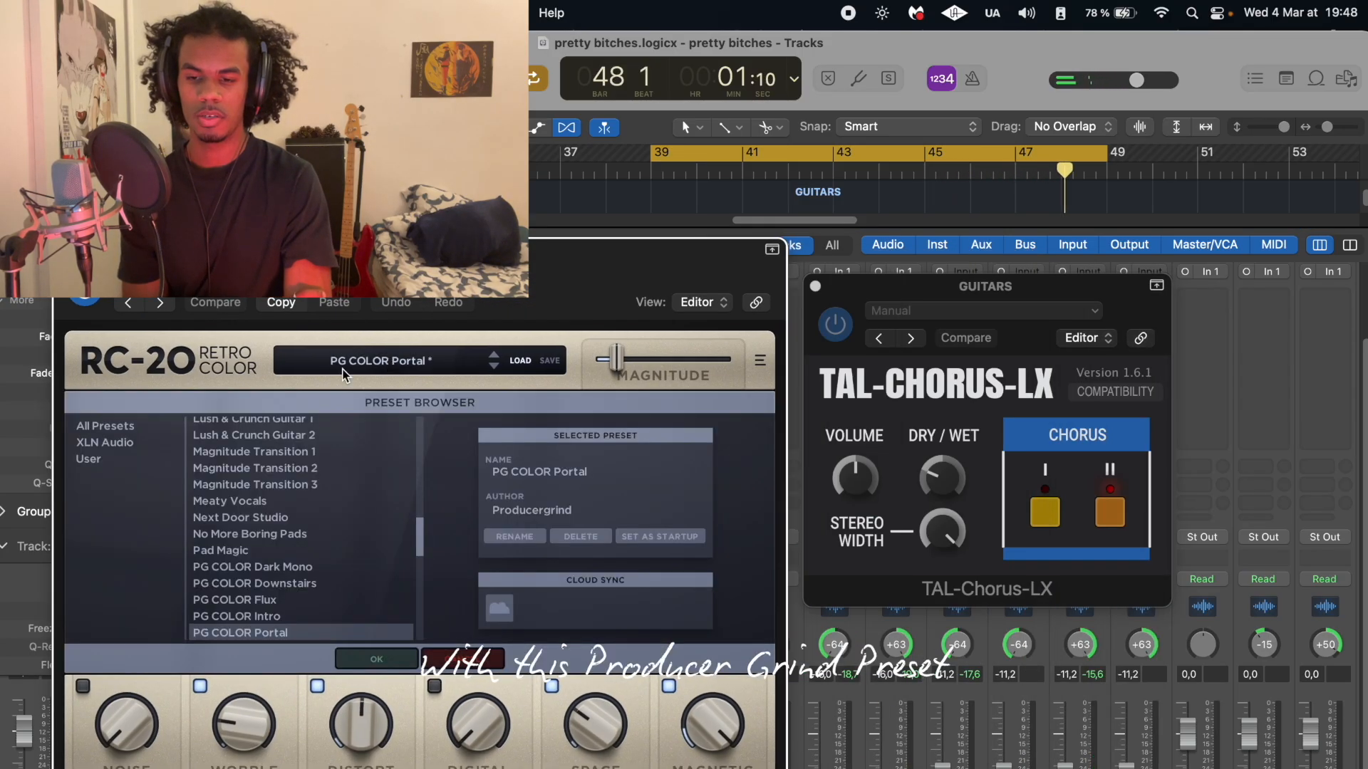
click(331, 365)
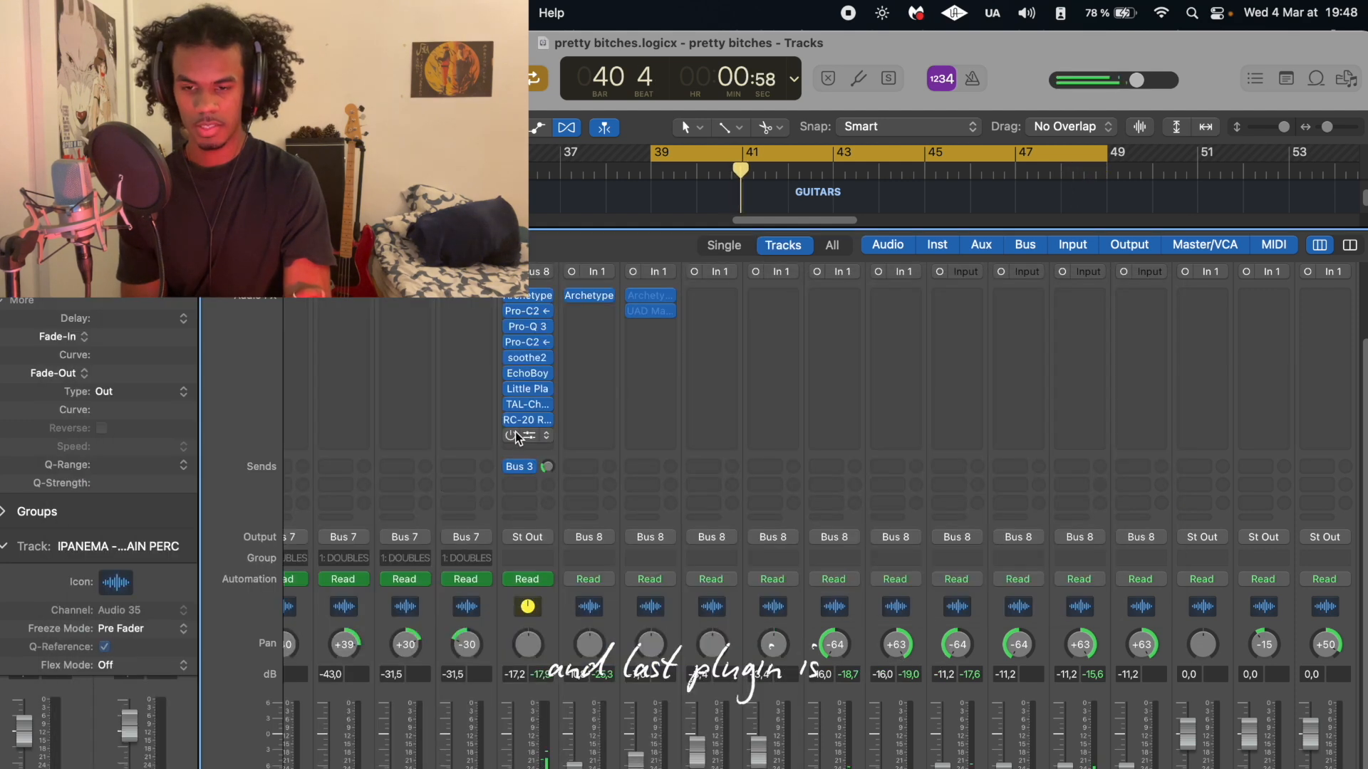
Enable the Flash transient shaper on the GUITARS bus, inspect its attack and sustain settings, and close it
click(529, 436)
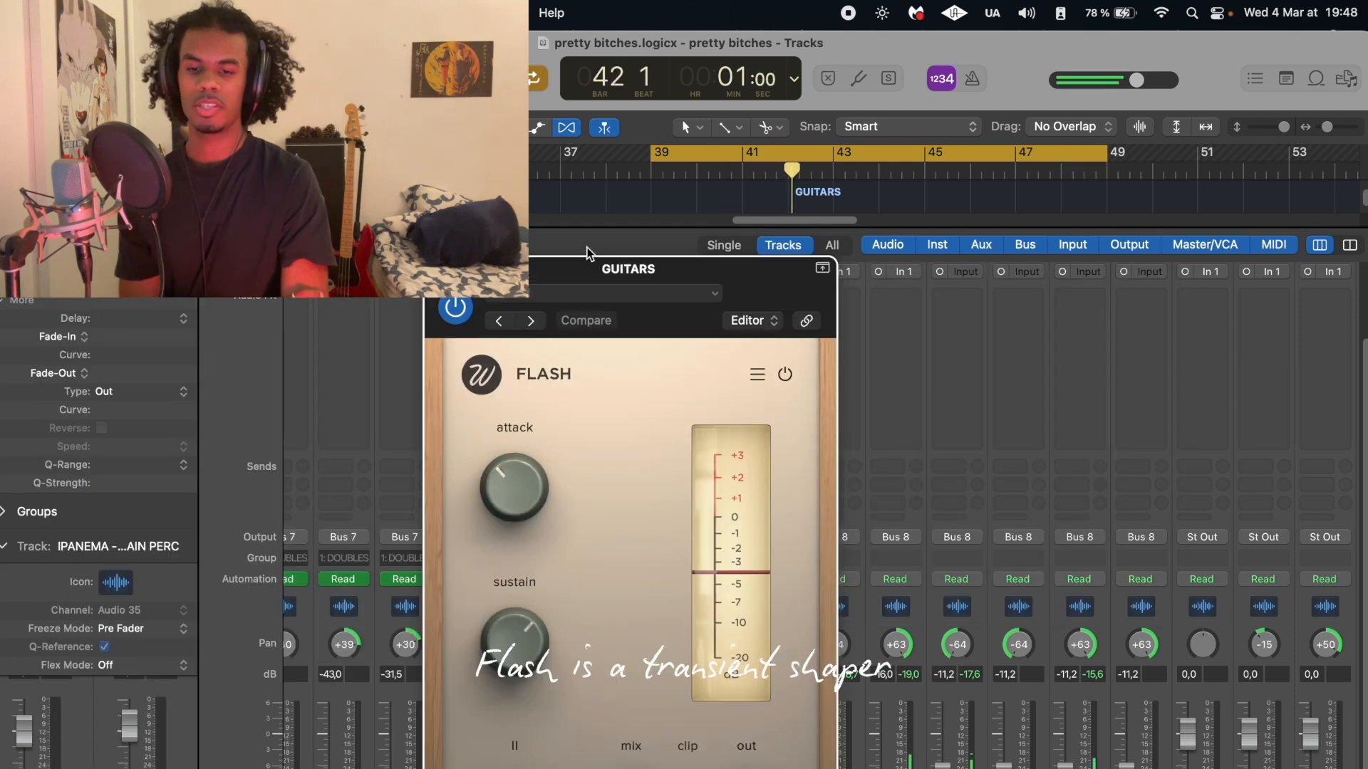
drag(586, 253, 758, 234)
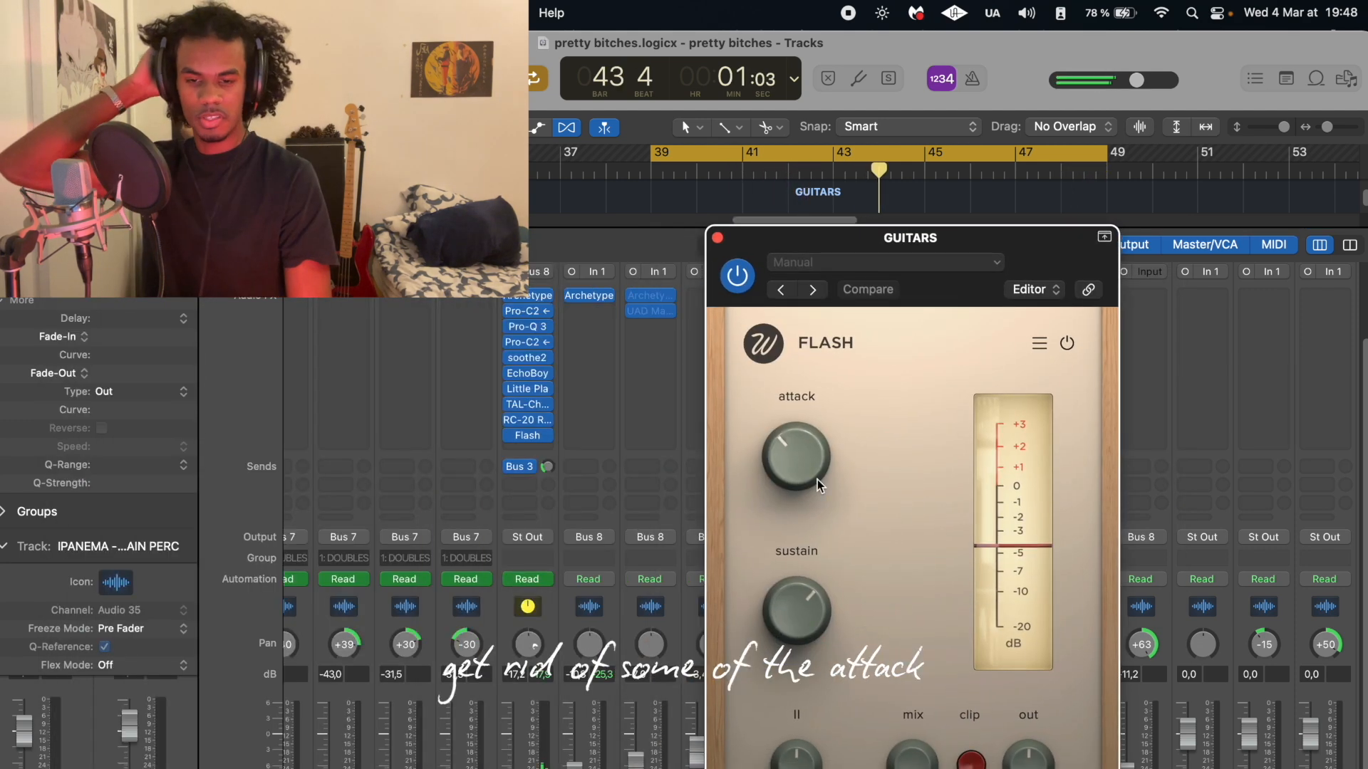
mouse_move(786, 631)
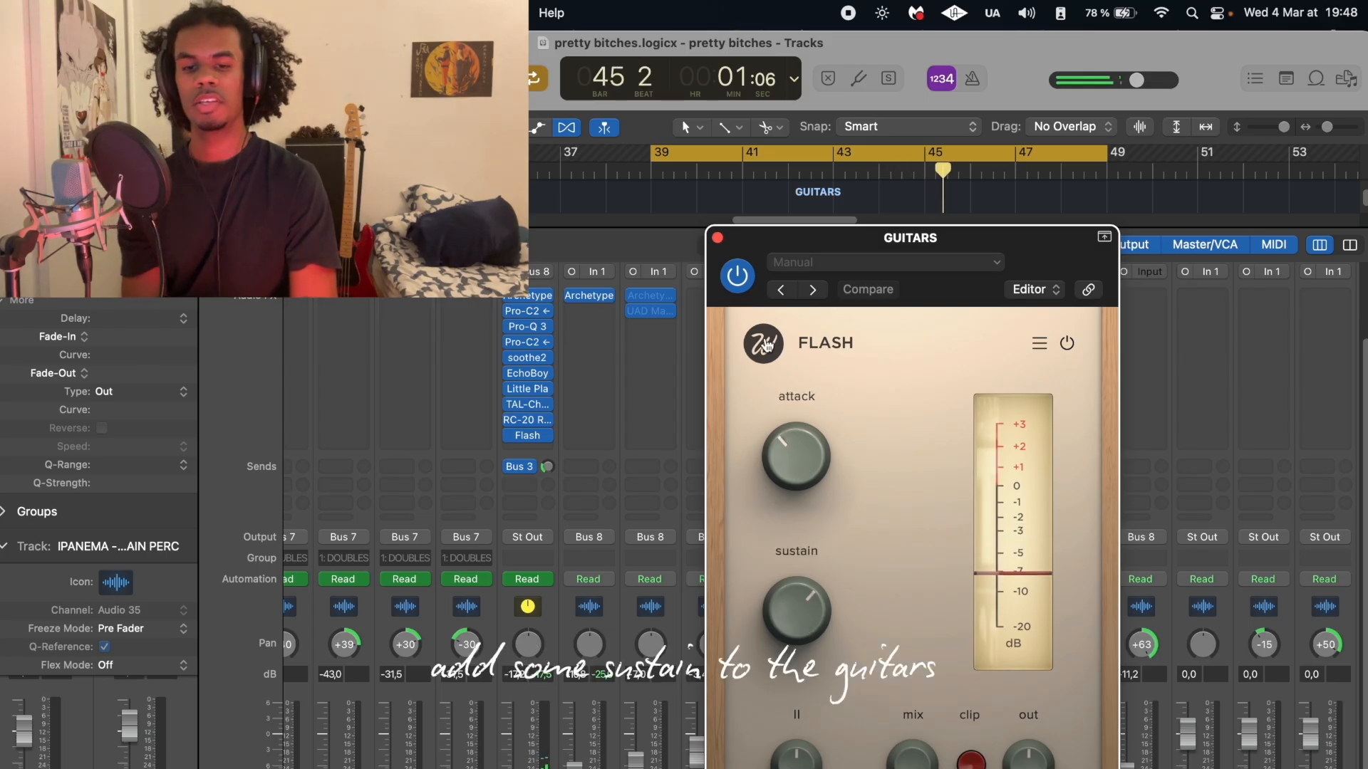
click(717, 238)
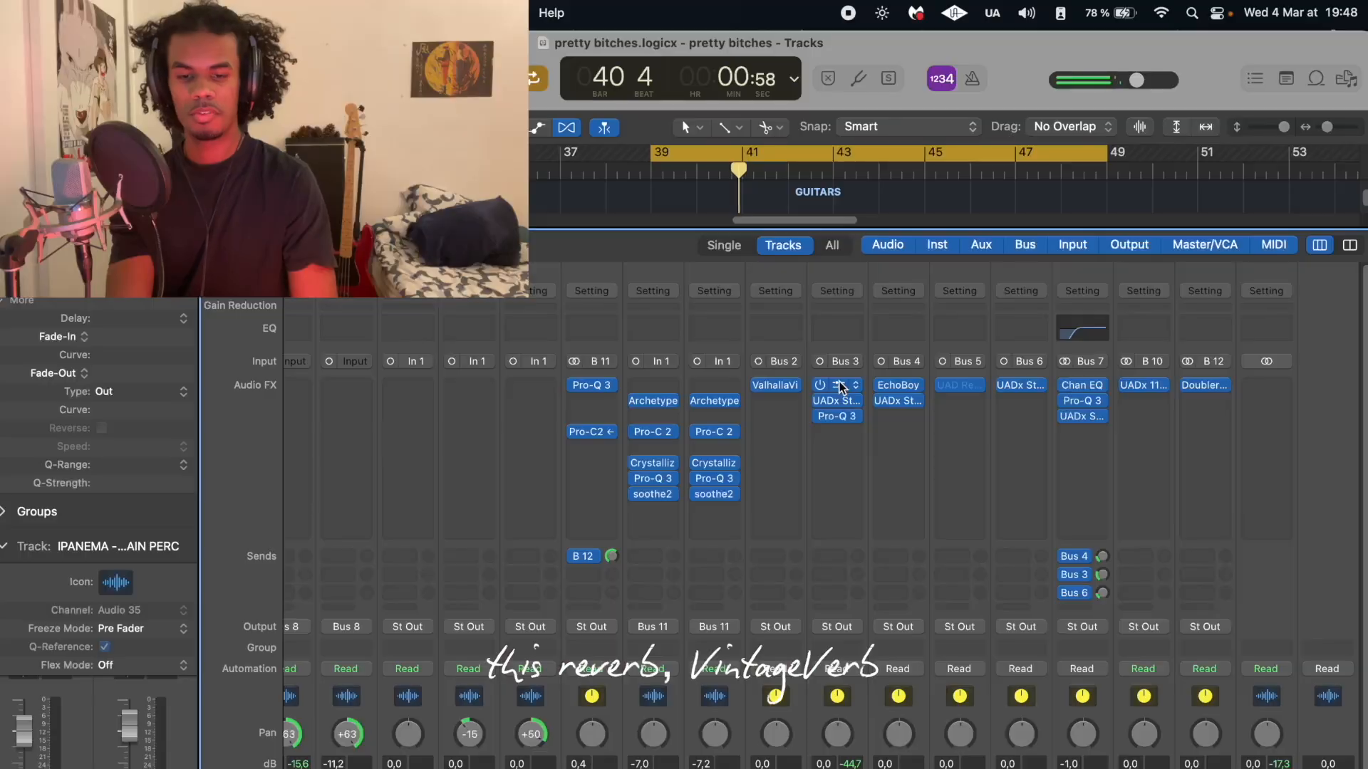
Inspect the Bus 3 reverb return's effect chain: ValhallaVintageVerb, UADx Studio D Chorus and Pro-Q 3
click(841, 388)
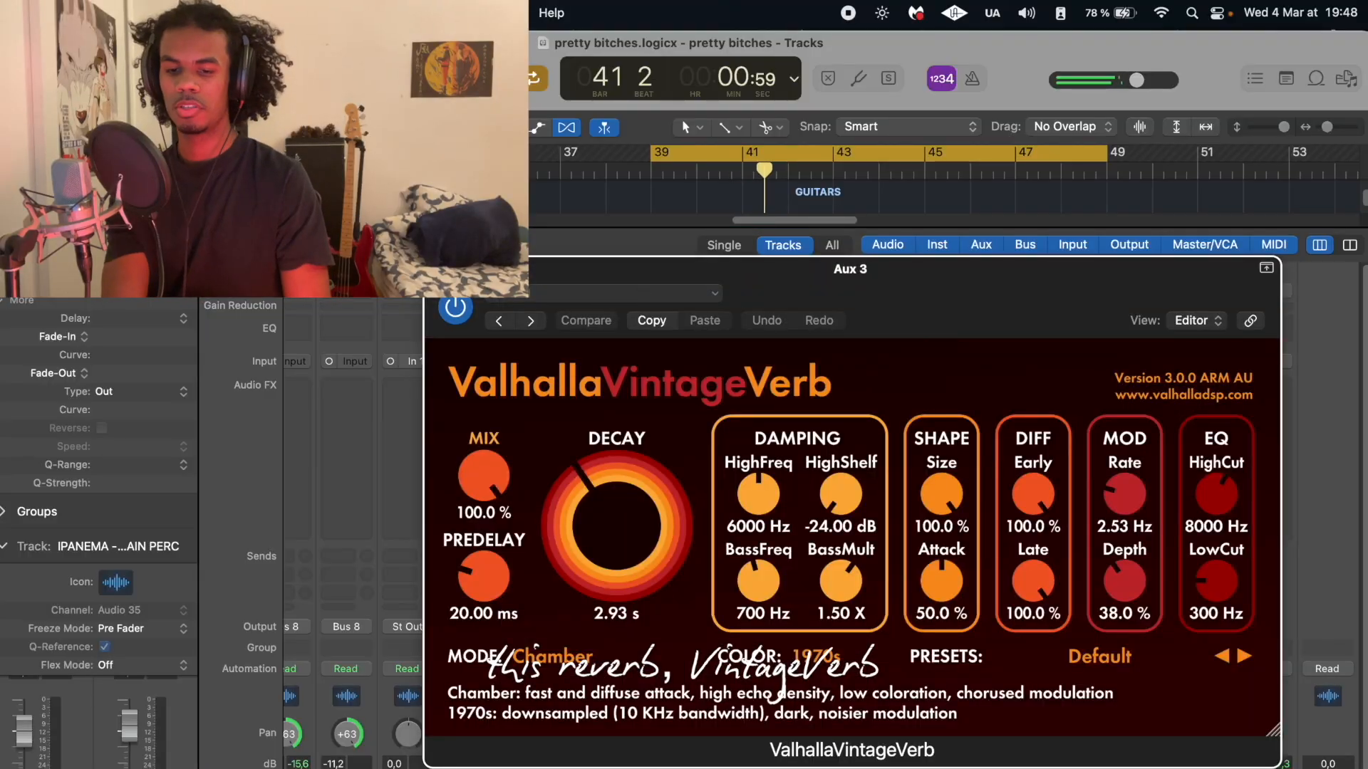
key(super+w)
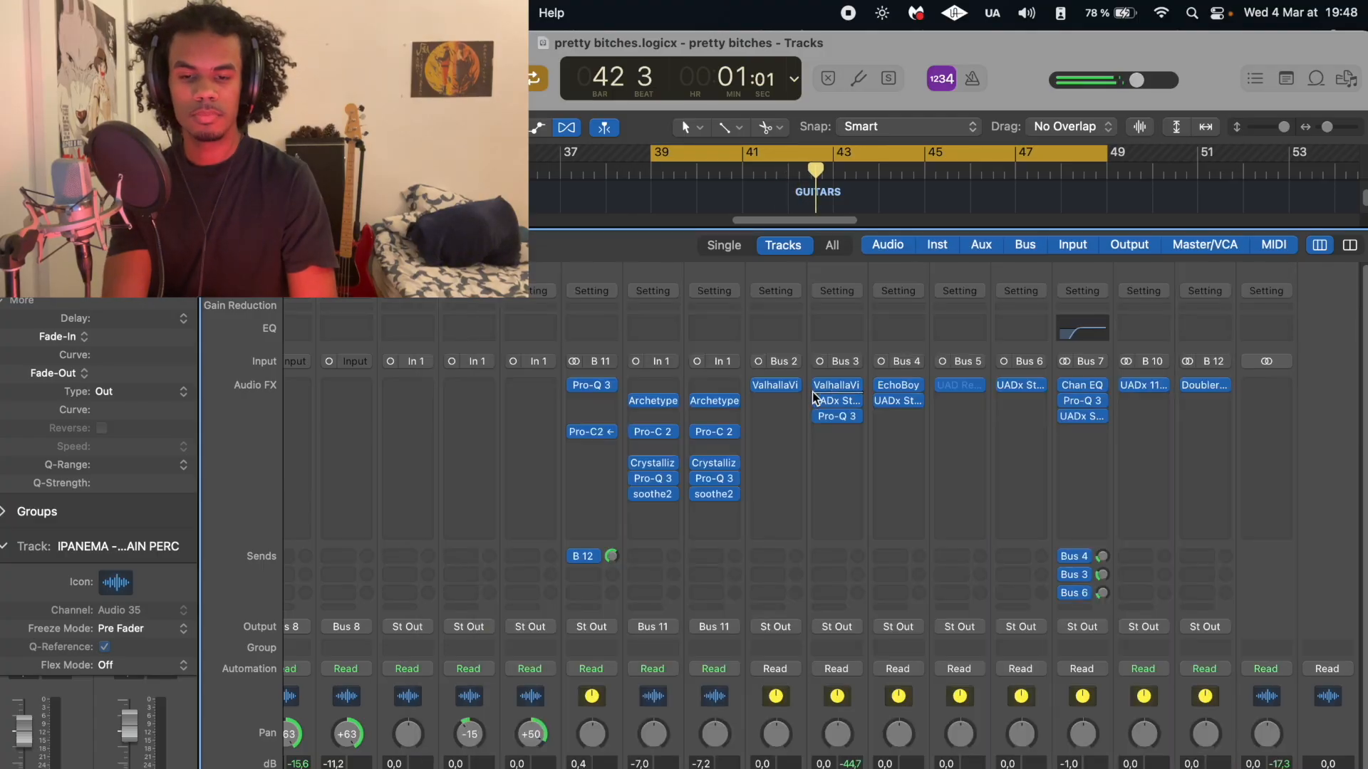
click(841, 403)
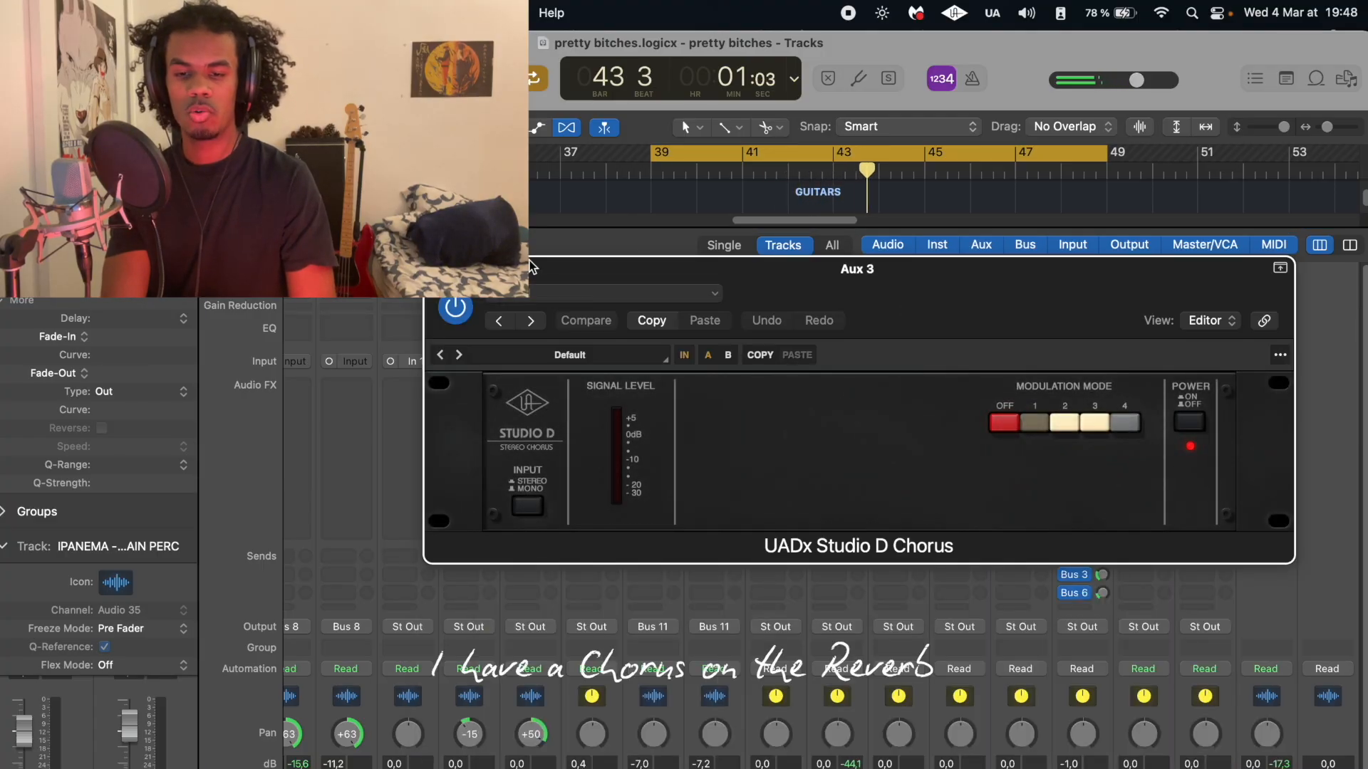
key(super+w)
click(842, 418)
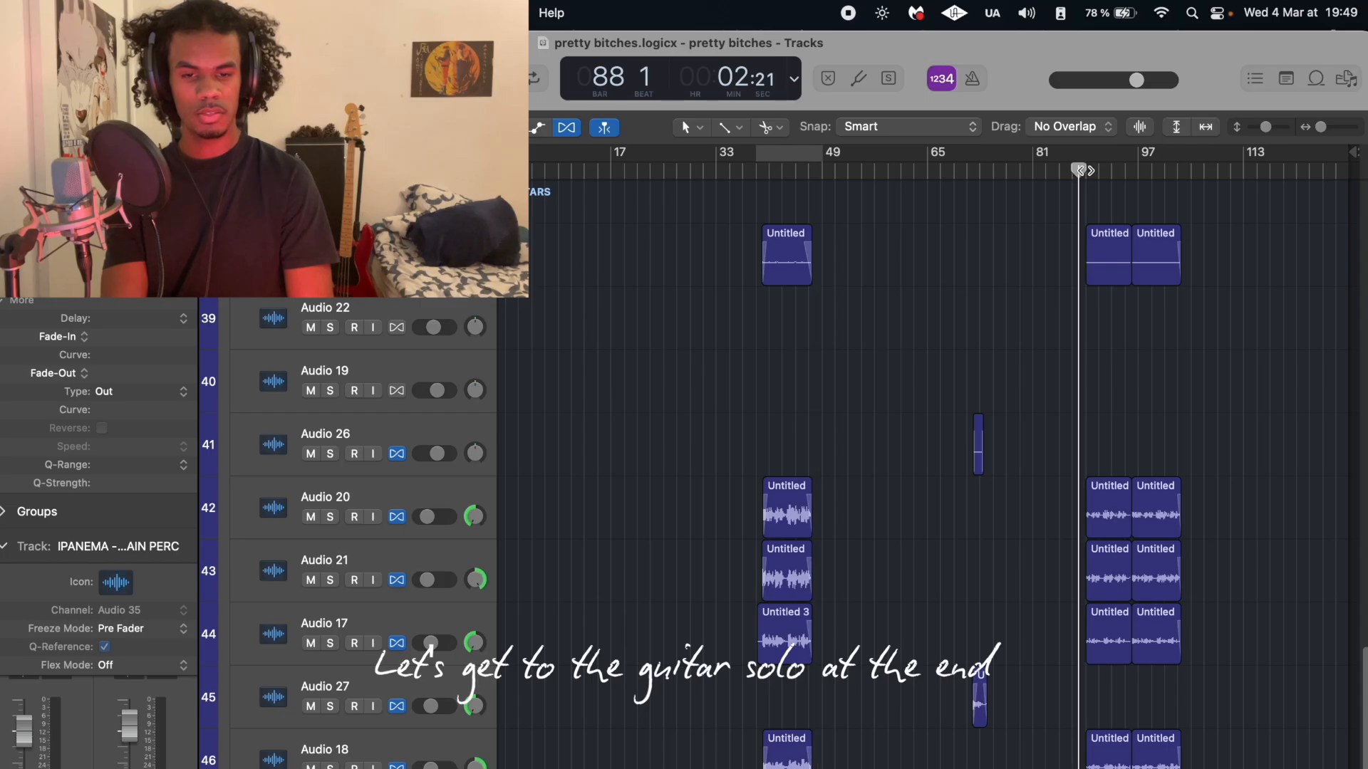
Go to the guitar solo from bar 88 and solo the first SOLO GUITAR track in the Sum 11 stack
scroll(329, 535, down, 6)
click(330, 704)
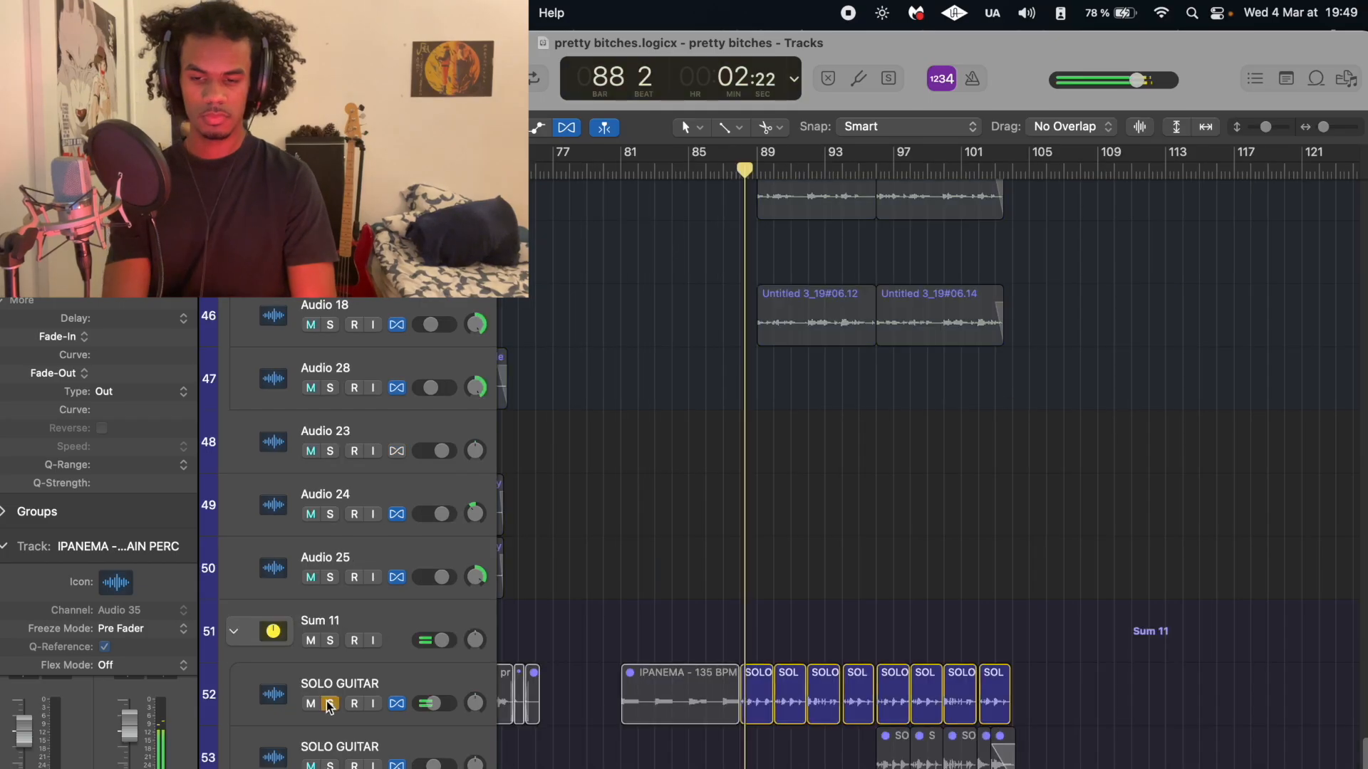
Select the Sum 11 stack, show its channels in the mixer, and inspect the sections of the SOLO GUITAR channel's Archetype plug-in
click(355, 618)
key(x)
scroll(855, 564, down, 5)
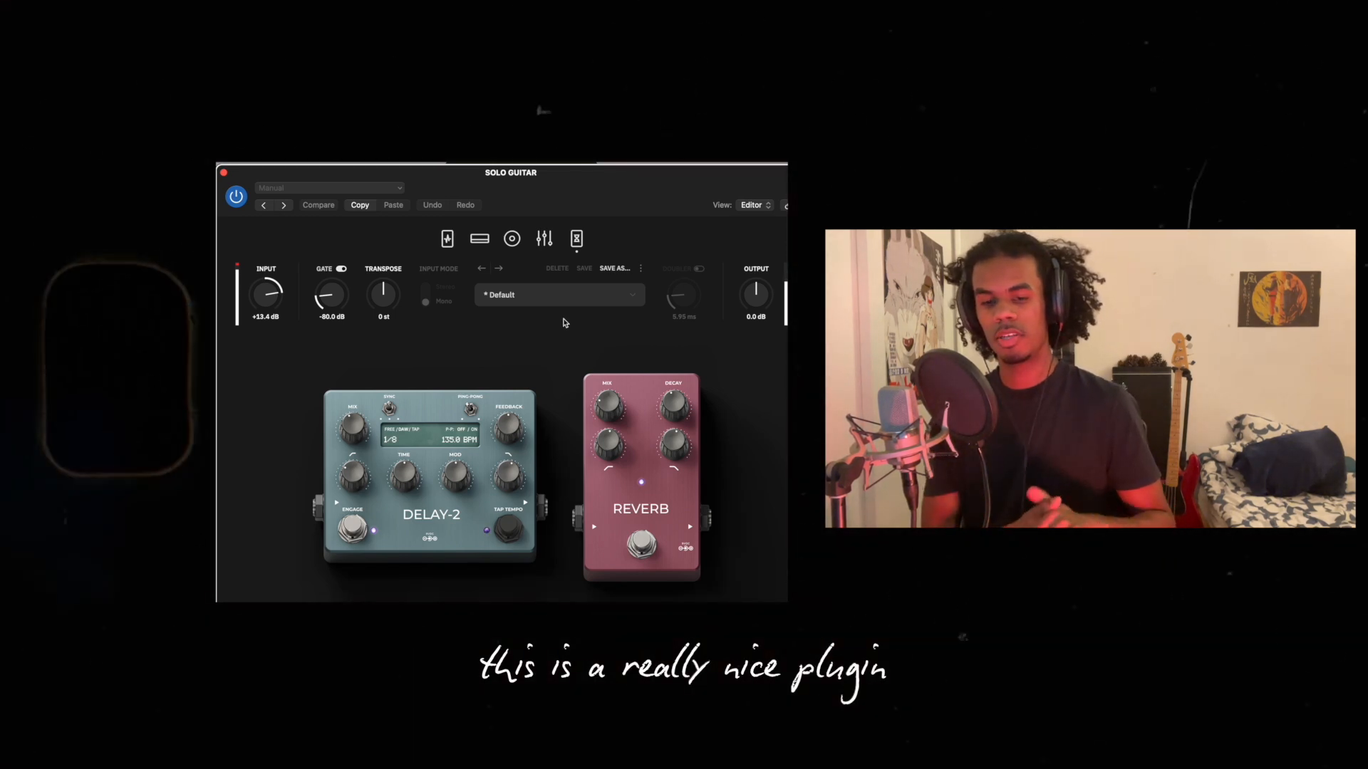
click(512, 239)
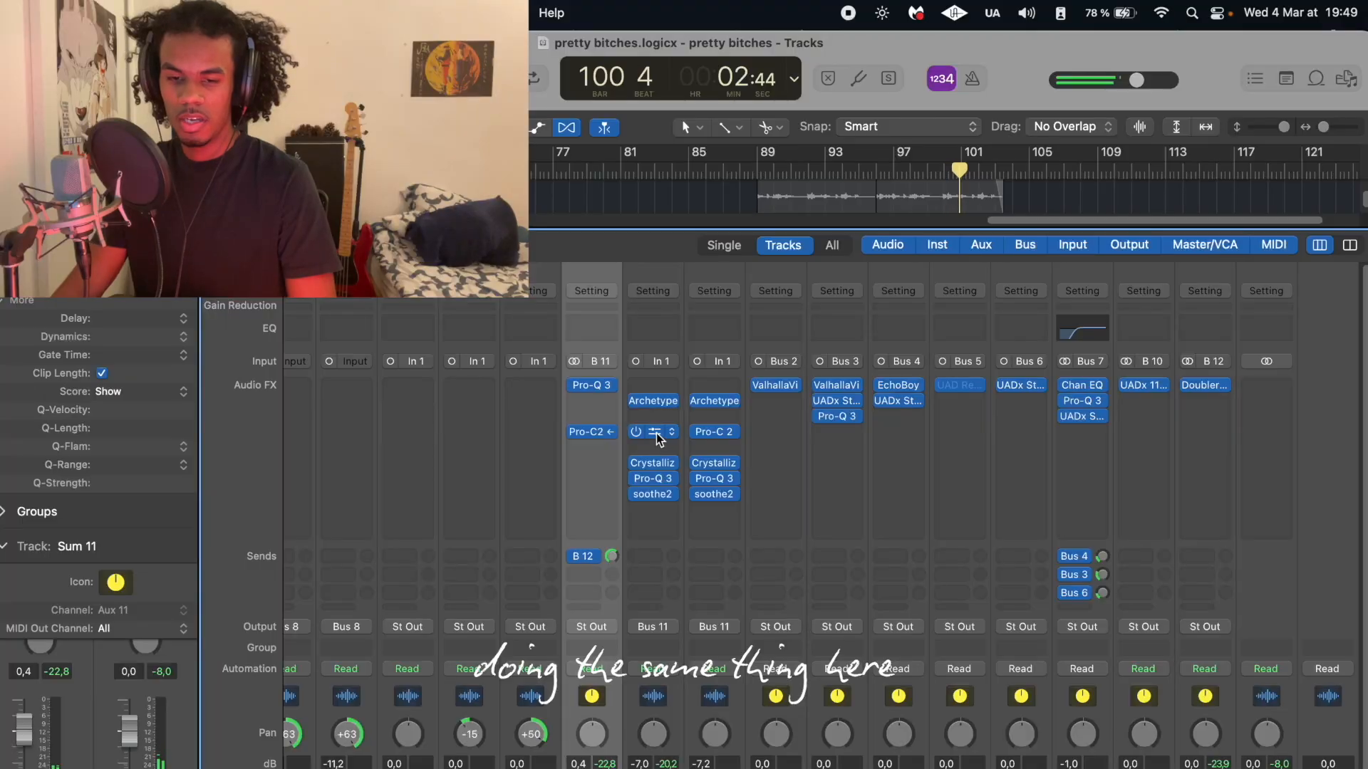
Inspect the Pro-C 2 compressor on the first SOLO GUITAR channel, moving its window clear of the mixer, and close it
click(656, 433)
drag(545, 281, 855, 175)
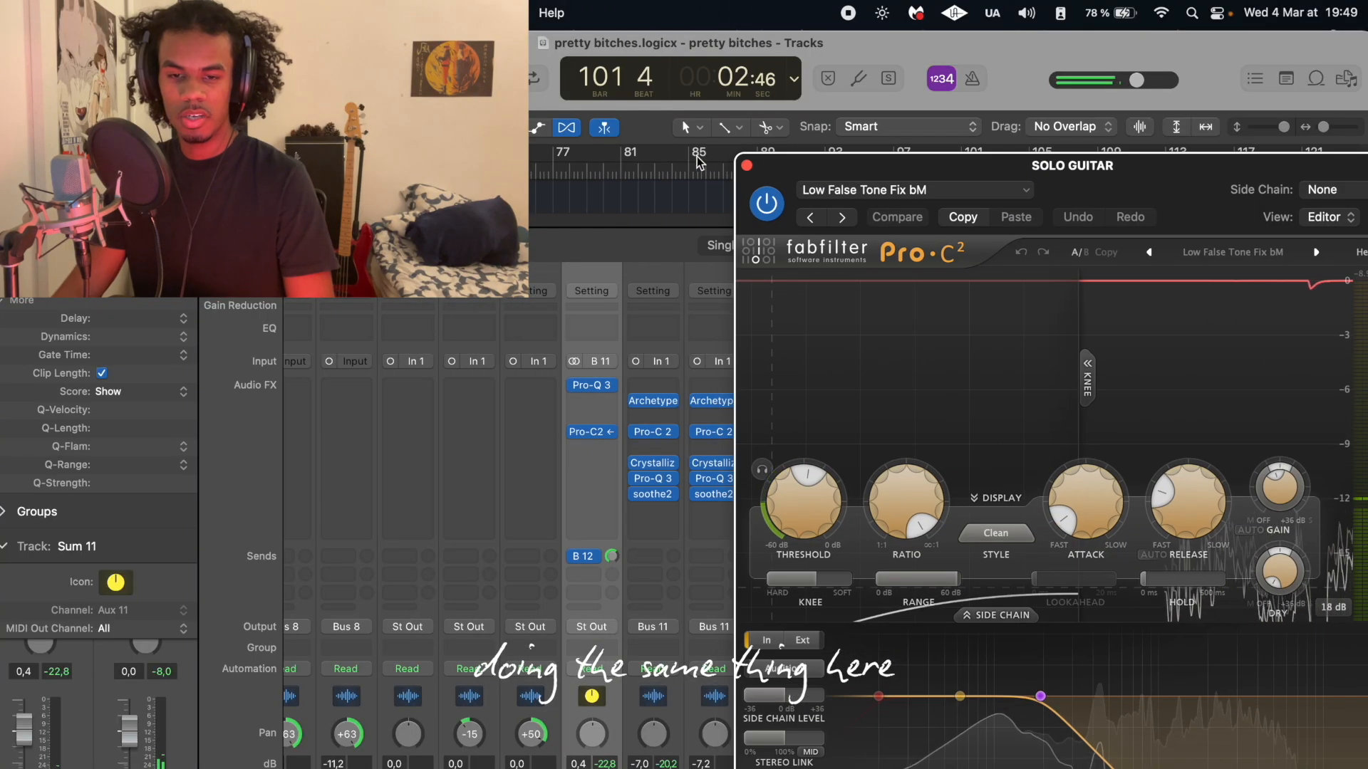
drag(765, 171, 715, 170)
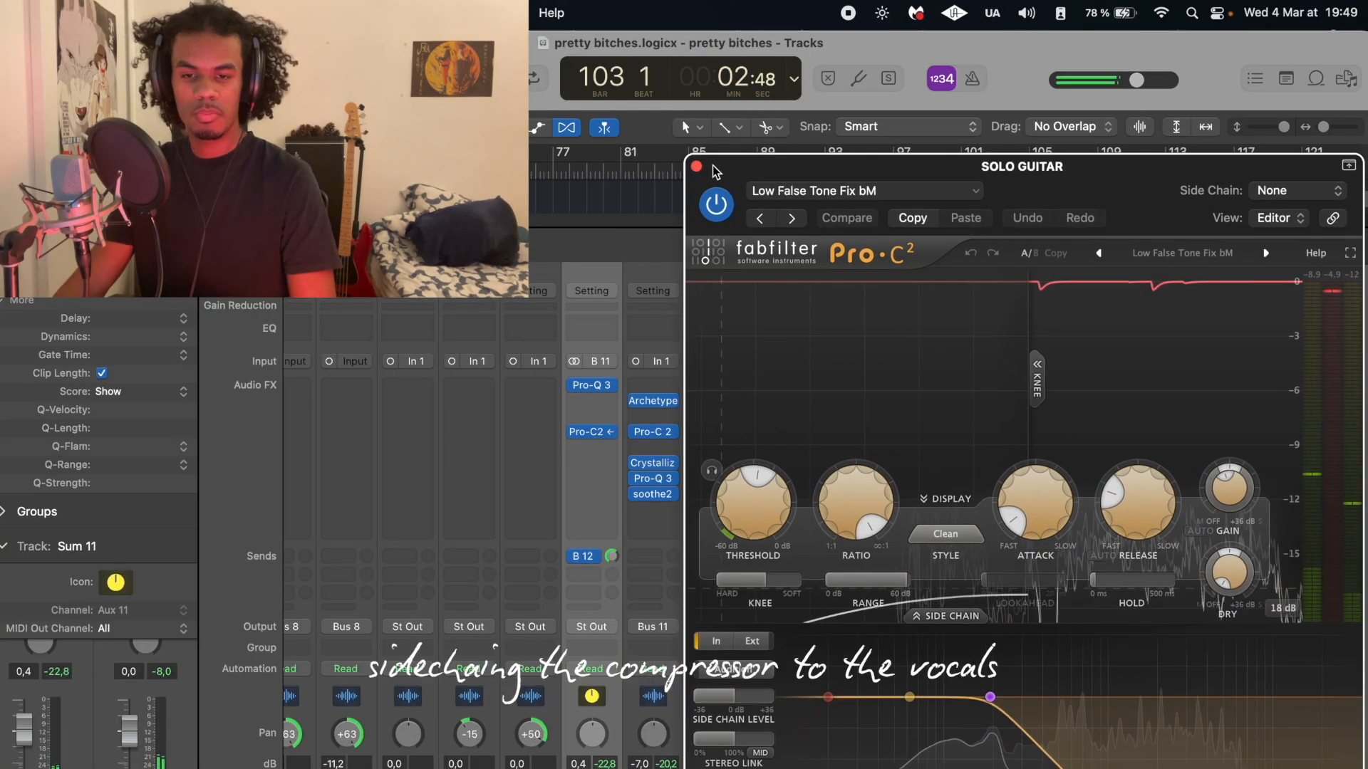
click(697, 167)
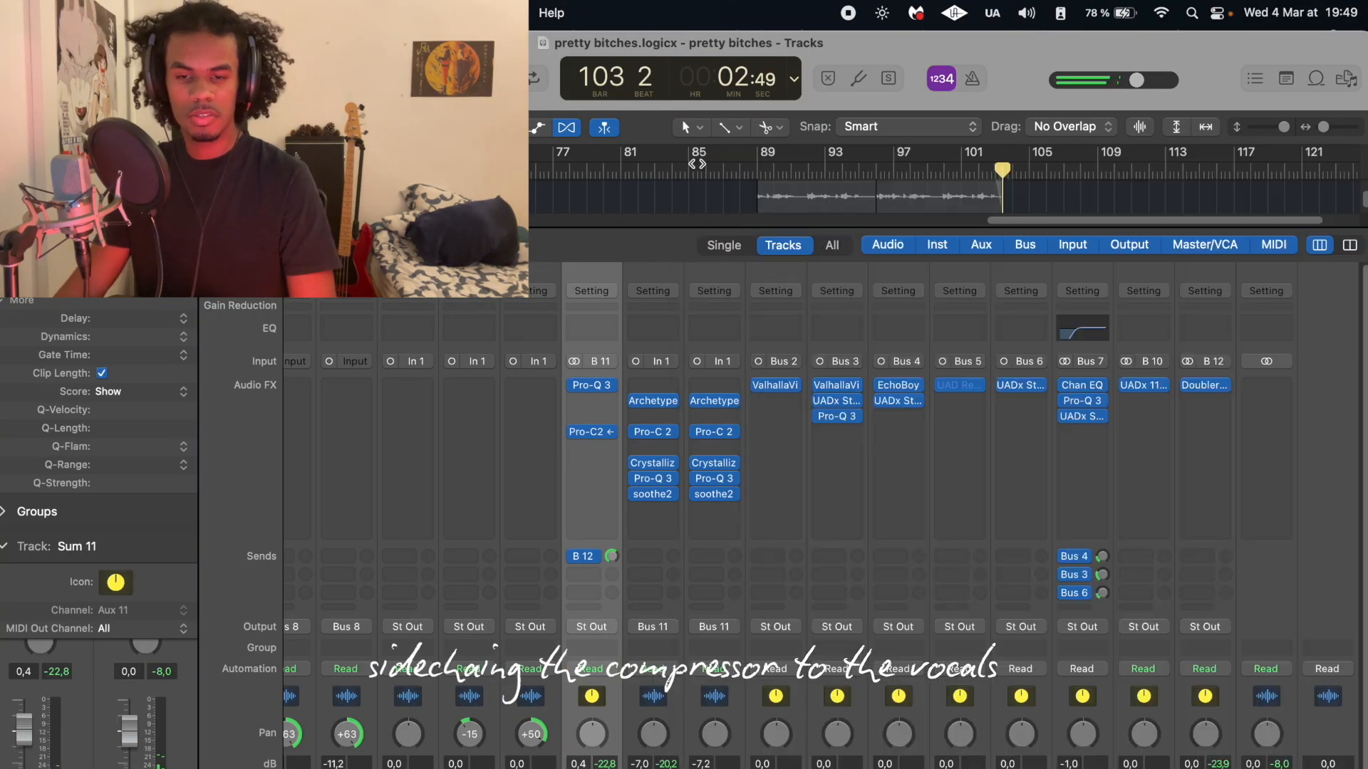
Inspect the rest of the SOLO GUITAR channel's chain: Crystallizer, the Pro-Q 3 low cut and soothe2
click(651, 463)
click(758, 154)
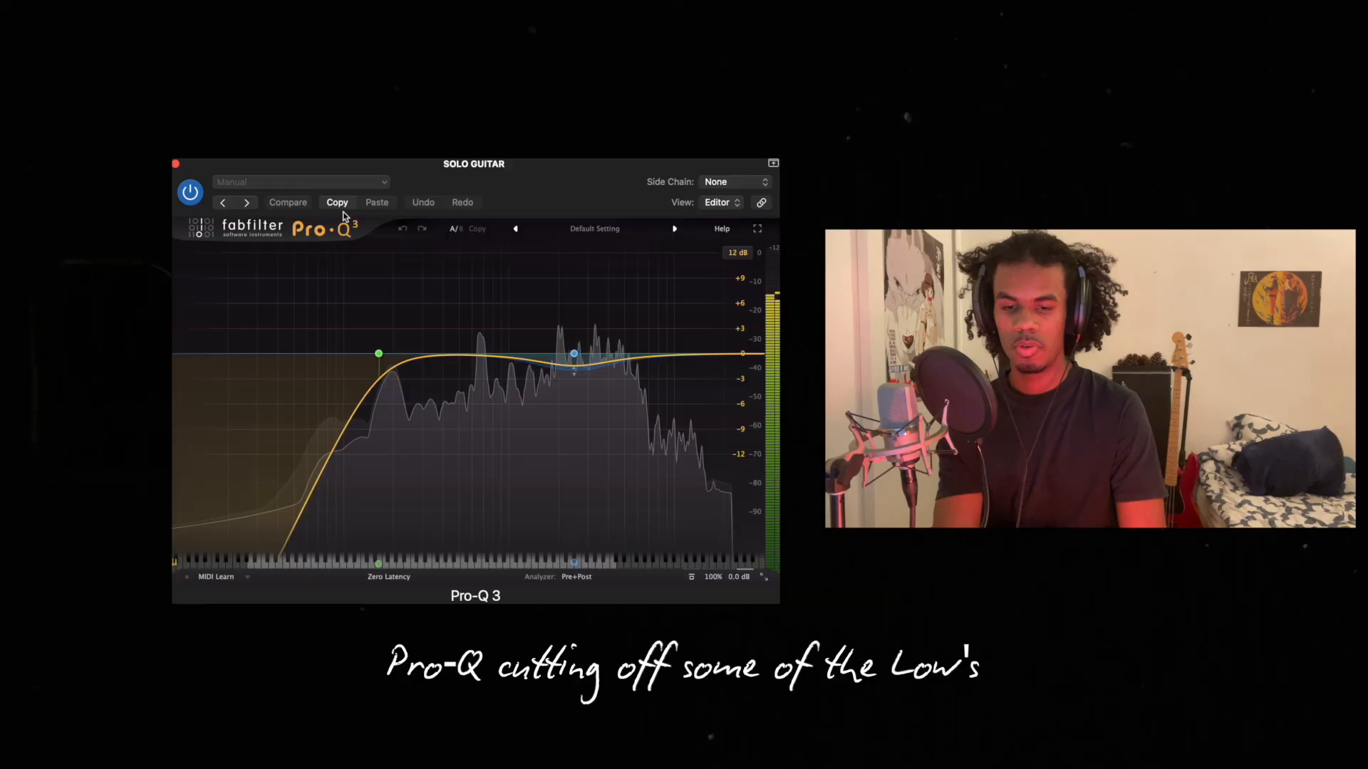
mouse_move(376, 355)
mouse_down()
mouse_move(405, 359)
mouse_move(309, 433)
mouse_move(378, 354)
mouse_up()
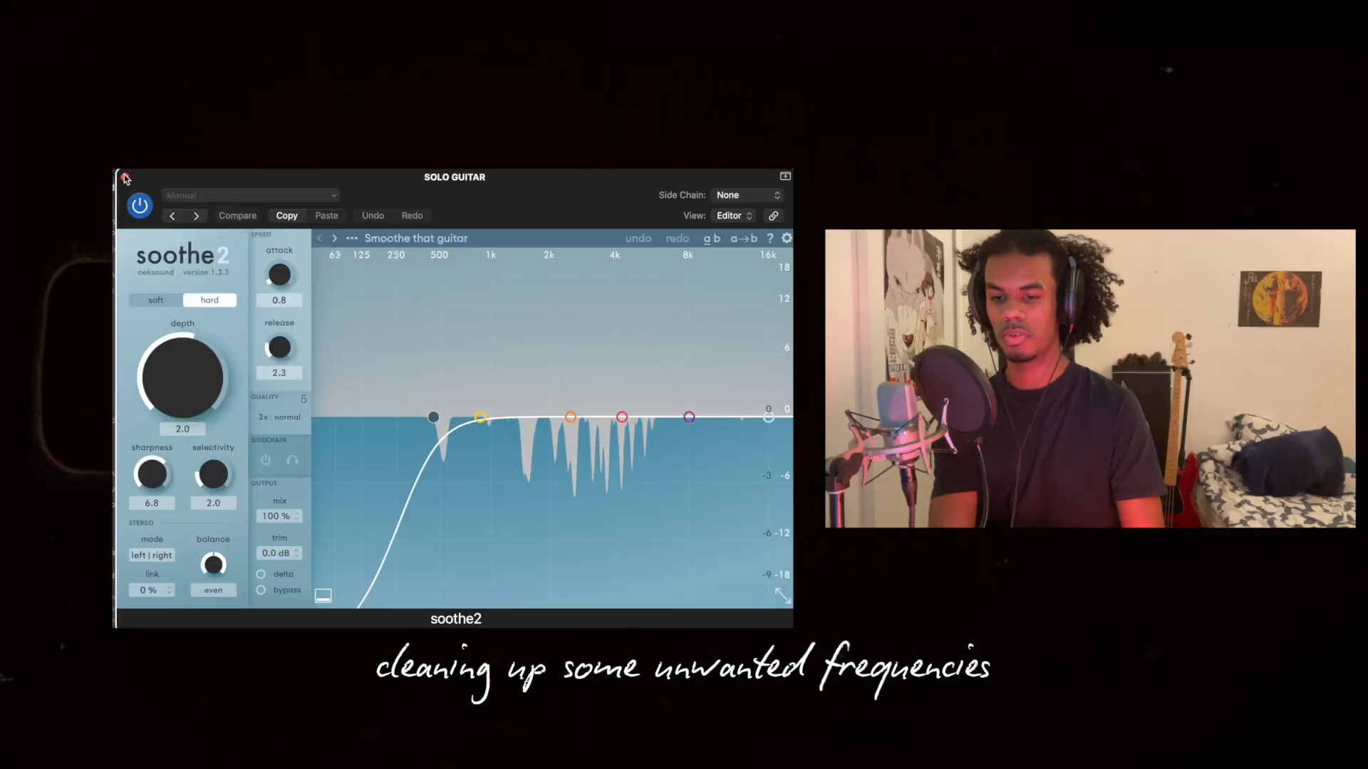
click(125, 178)
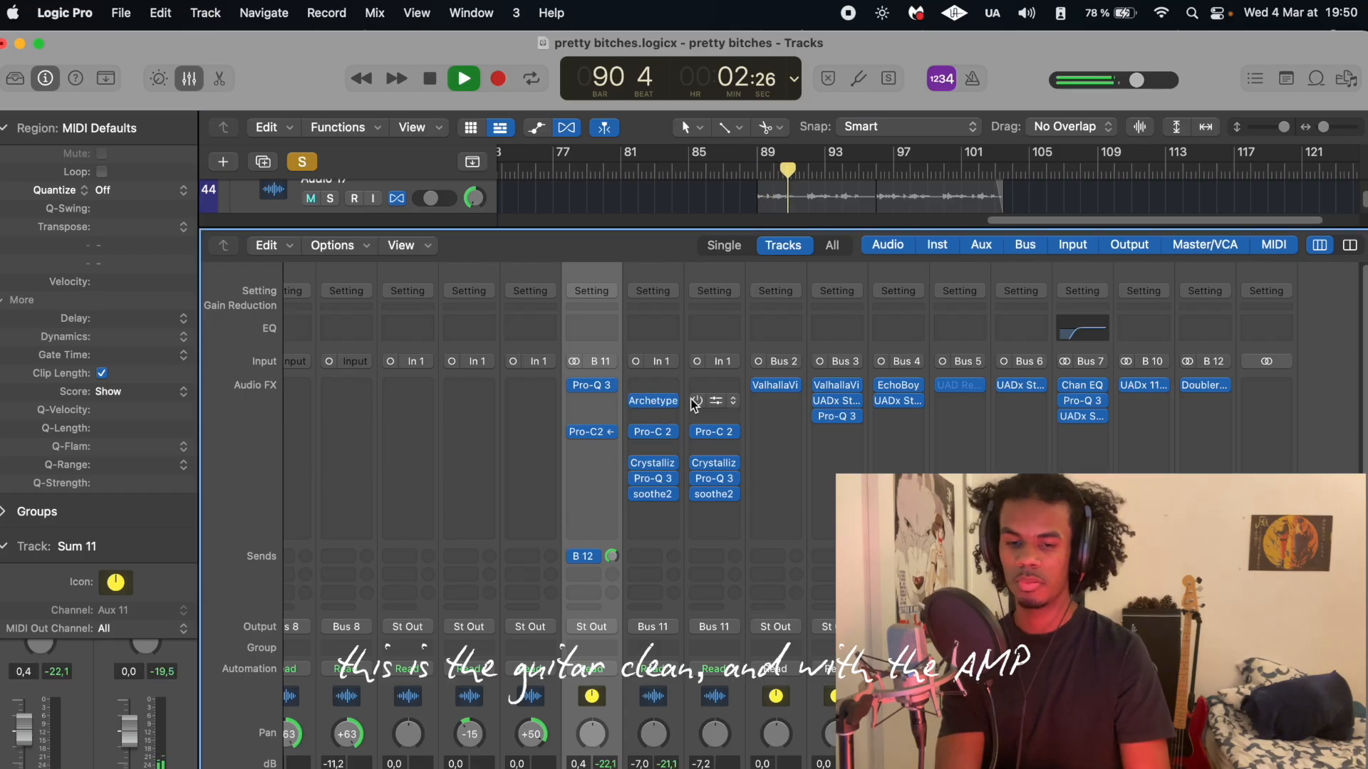
Show the vocal channels in the mixer, inspect the ALL VOX channel's soothe2 settings, and close the plug-in
key(x)
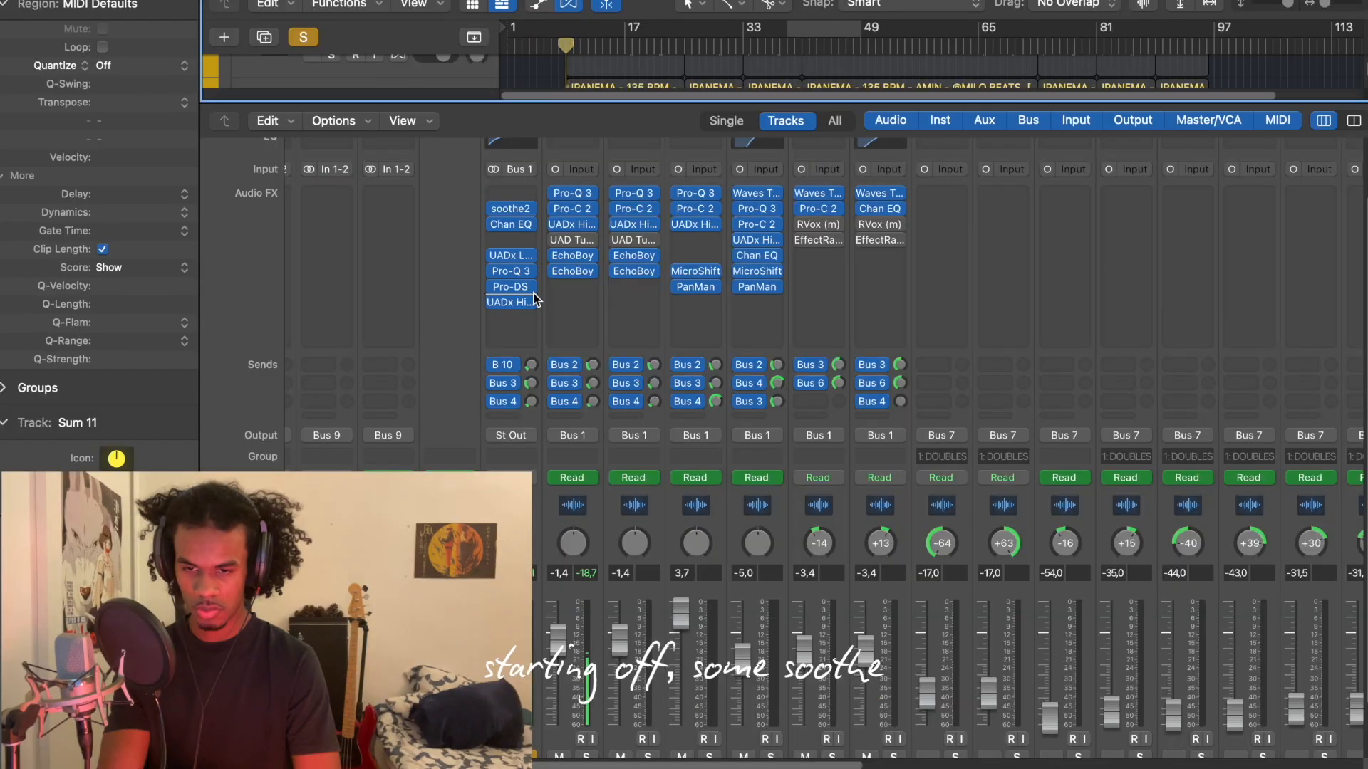
click(508, 210)
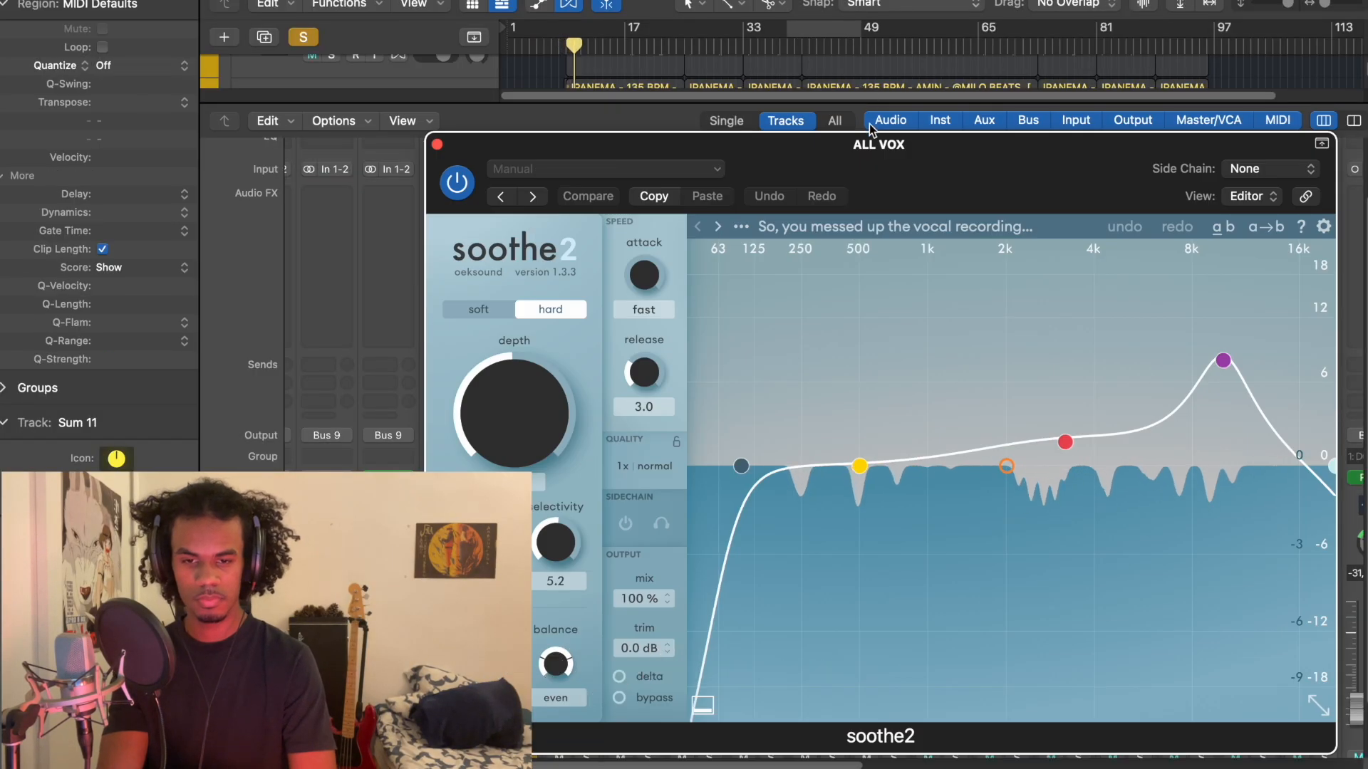
click(832, 92)
click(449, 160)
click(436, 144)
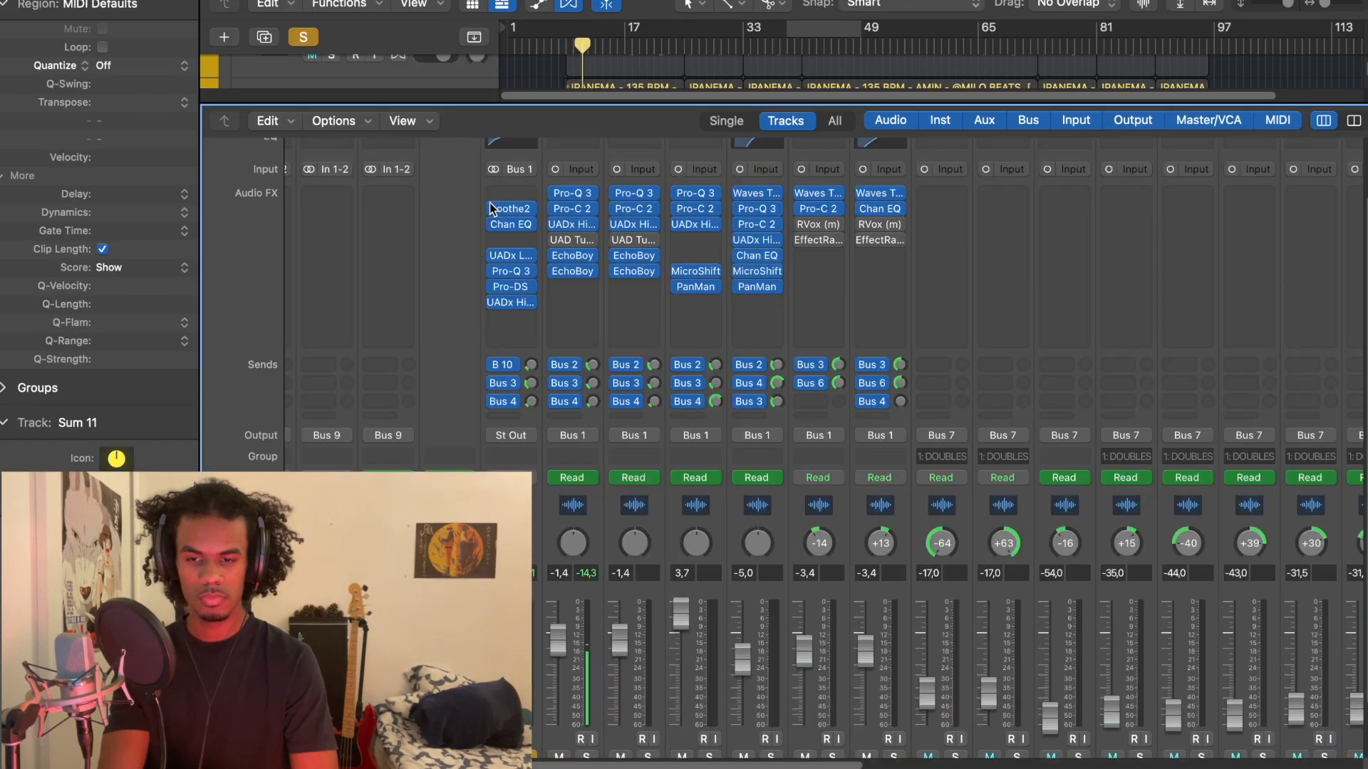
Compare the vocals with the ALL VOX channel's soothe2 bypassed and active, leave it active, and close it
click(489, 203)
drag(539, 154, 617, 33)
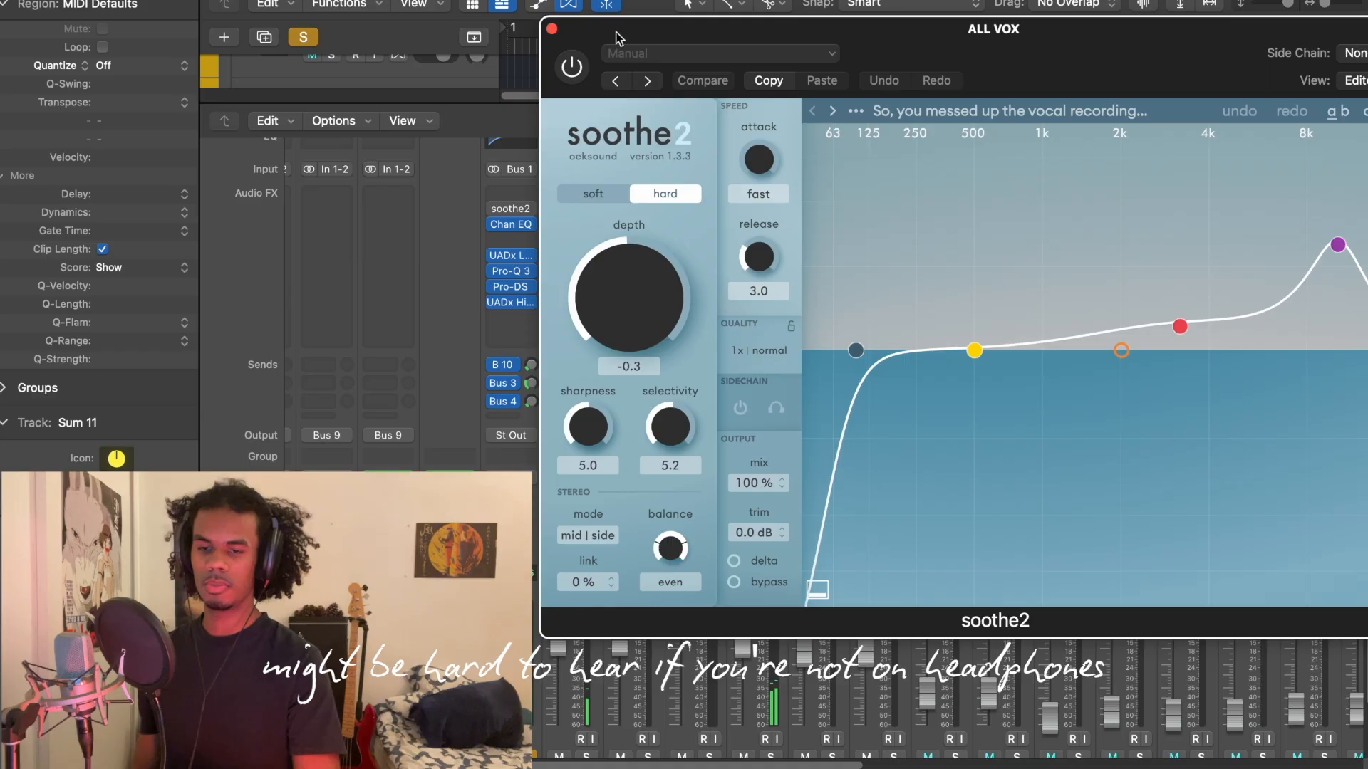
drag(764, 41, 540, 41)
click(293, 30)
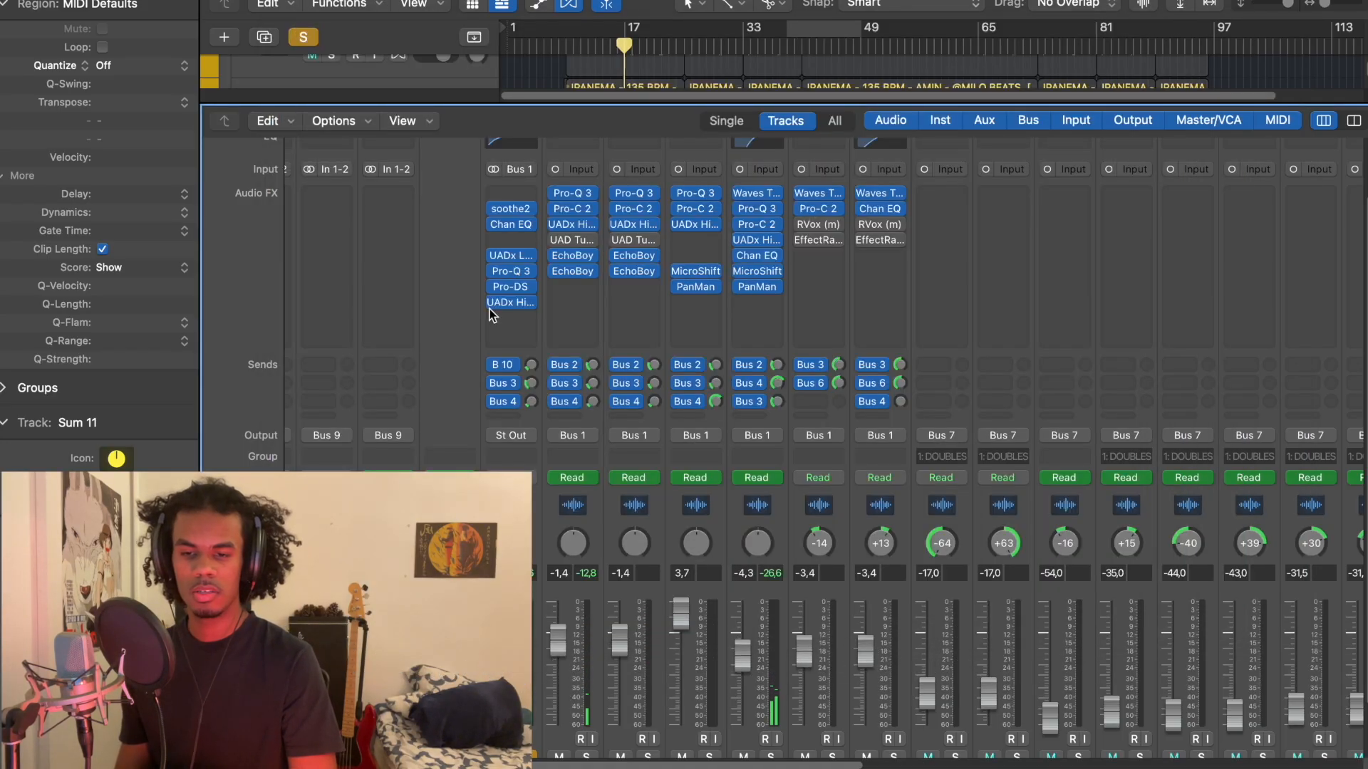
Inspect the ALL VOX channel's Channel EQ curve and the gain and peak reduction of its UADx LA-2 Compressor, closing each
click(513, 229)
drag(788, 174, 908, 173)
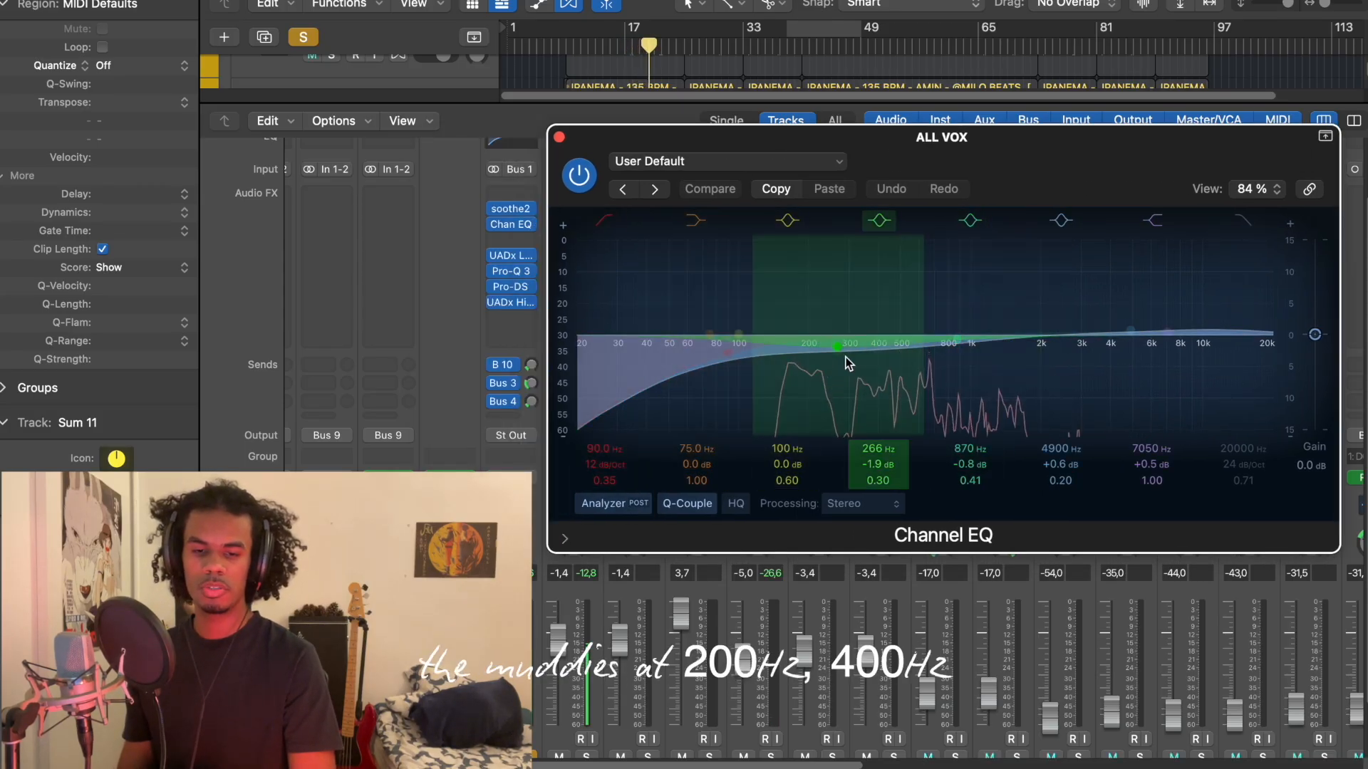
click(559, 137)
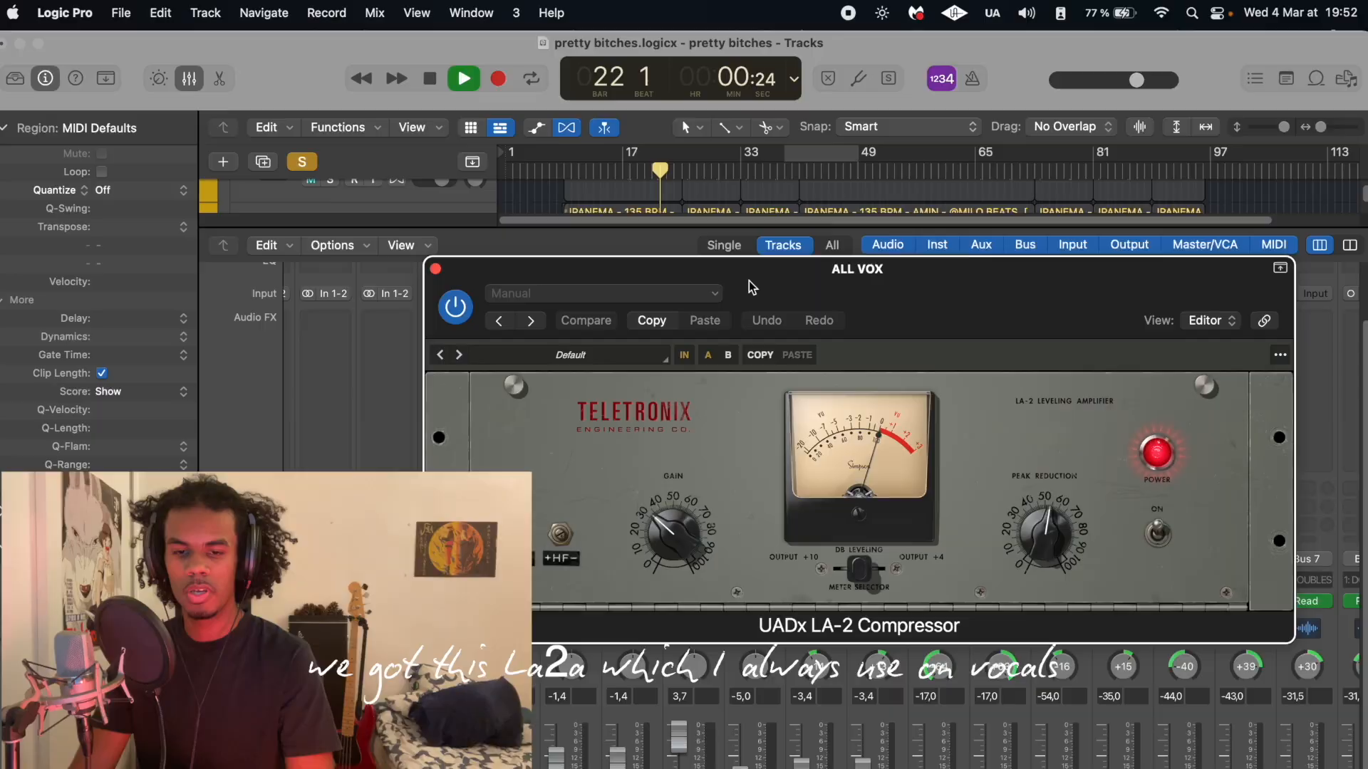
drag(749, 281, 901, 228)
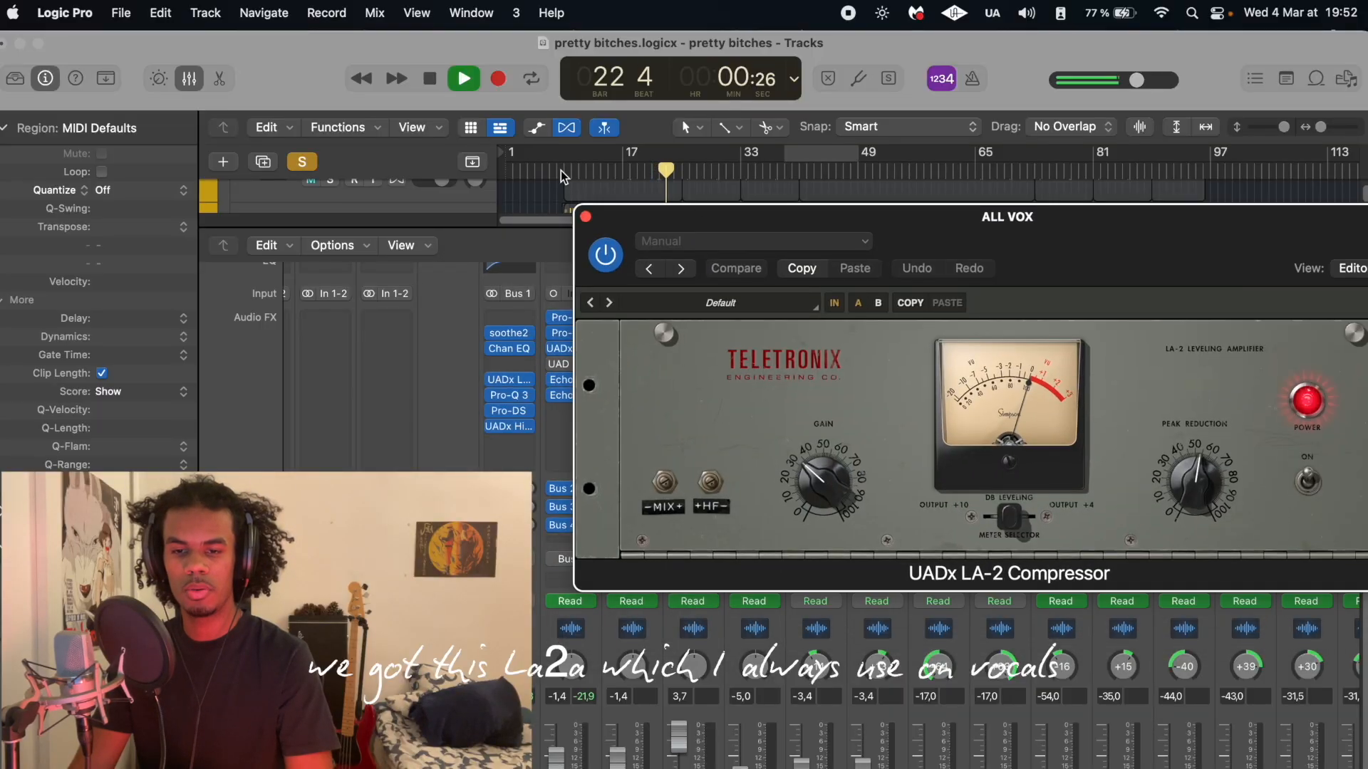
click(491, 383)
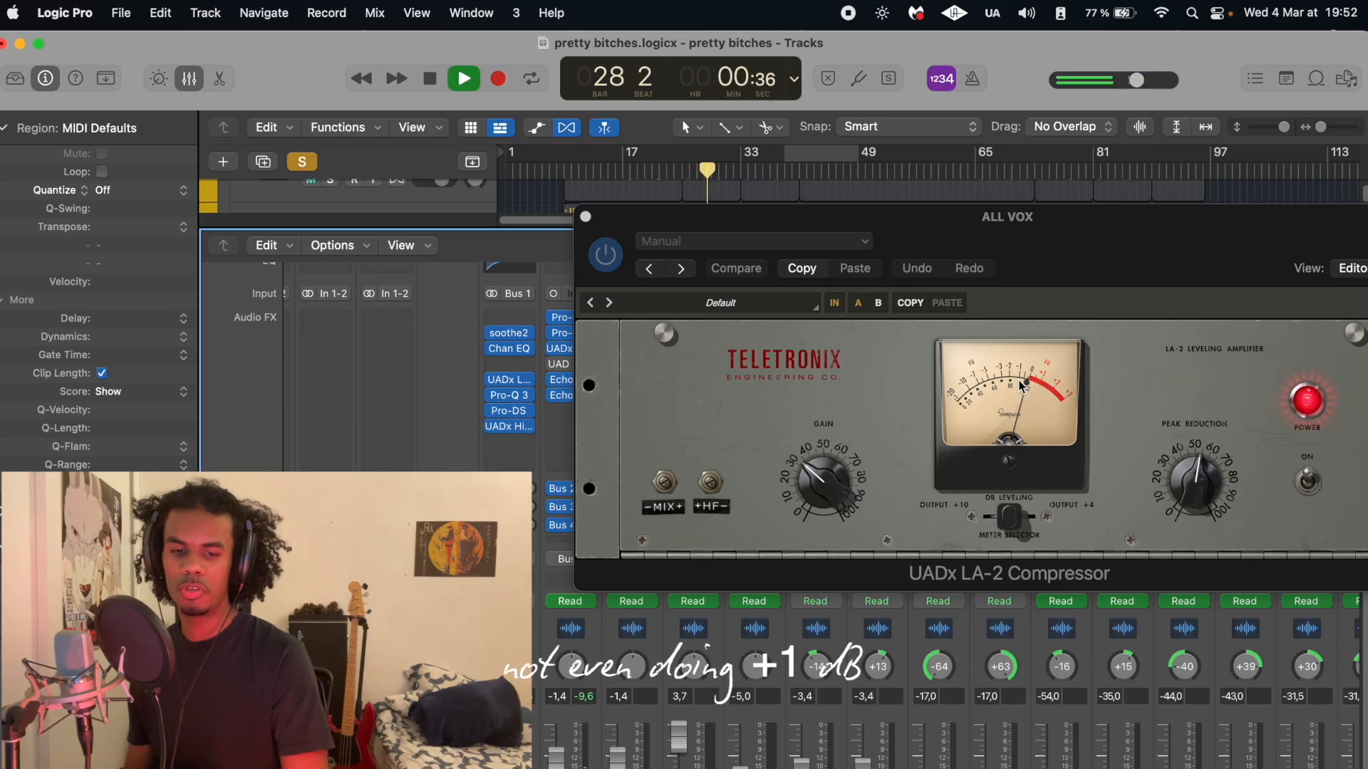
click(585, 217)
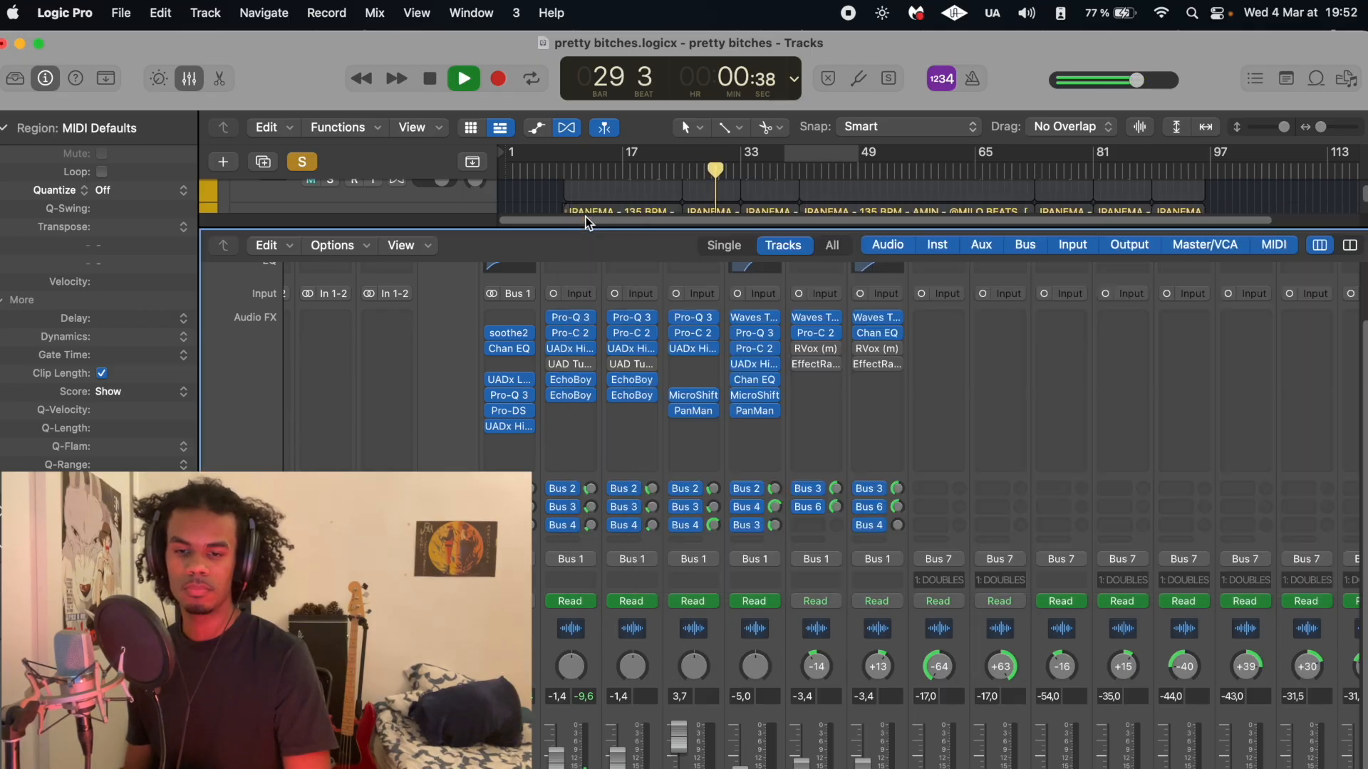
Inspect the ALL VOX channel's Pro-Q 3, auditioning its bands near 619 Hz, 5.4 kHz and 9.8 kHz in isolation
click(510, 395)
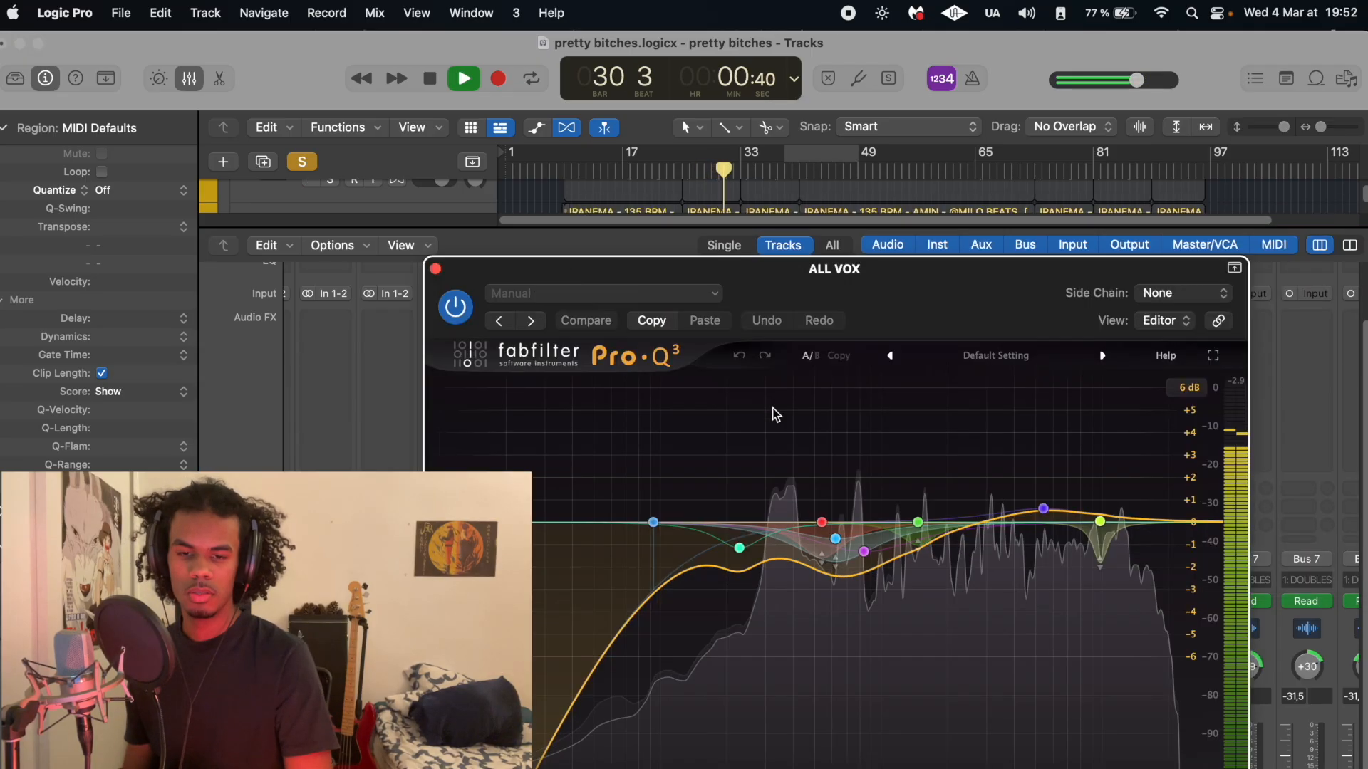
drag(865, 302, 955, 195)
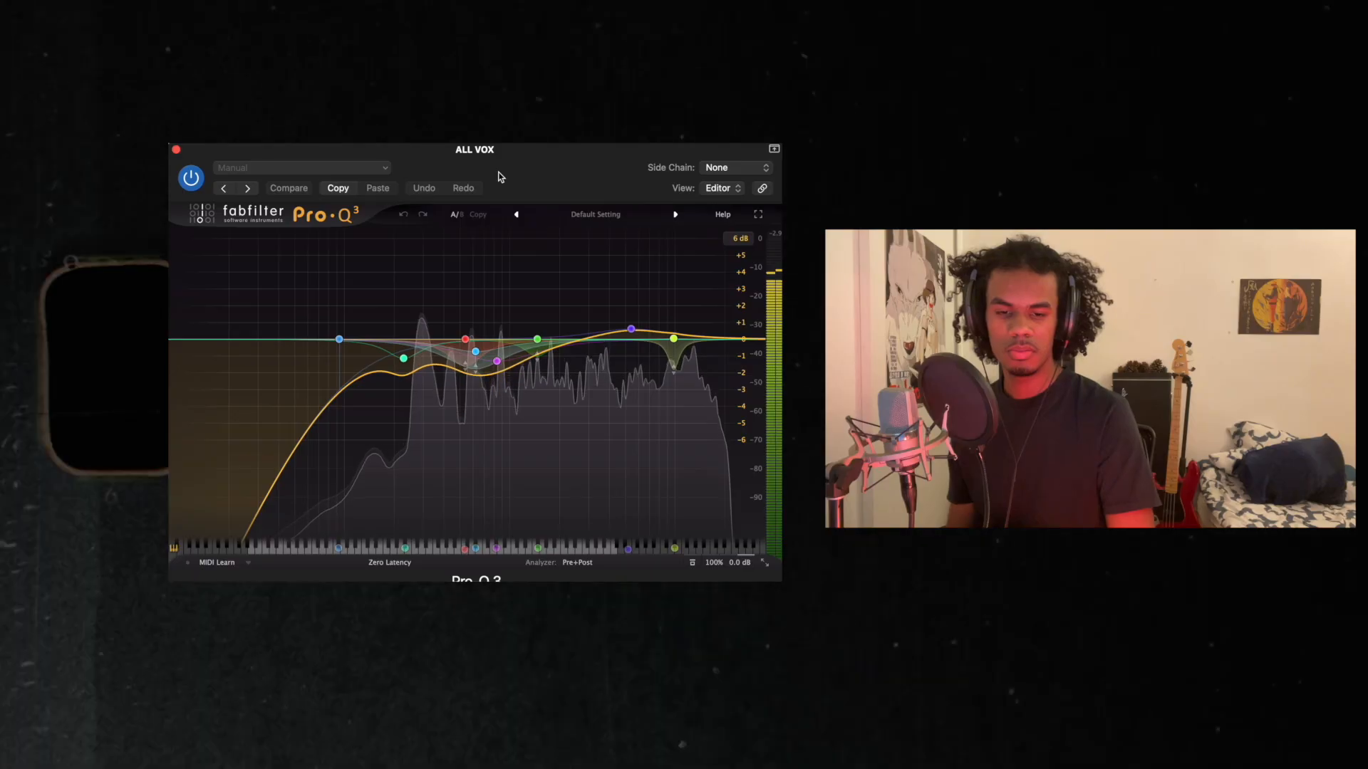
mouse_move(465, 338)
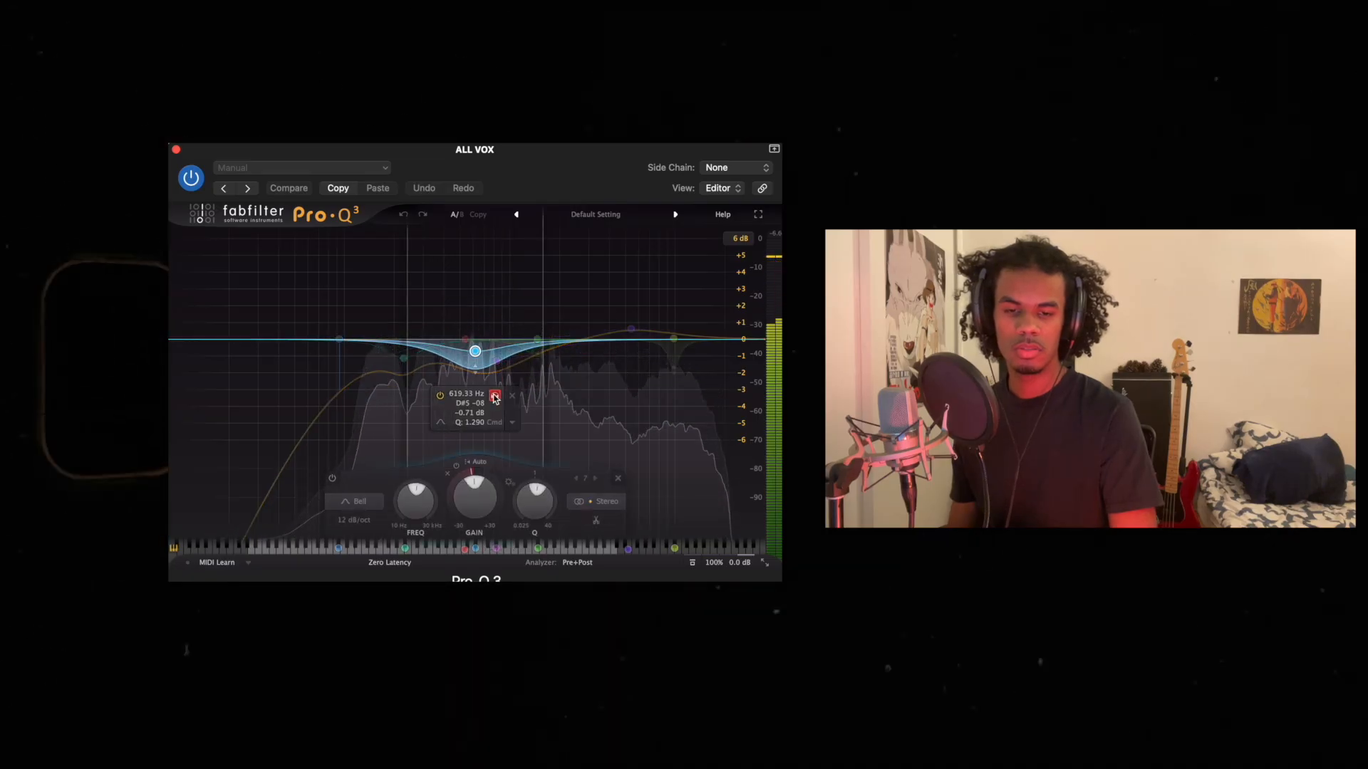
drag(495, 398, 496, 398)
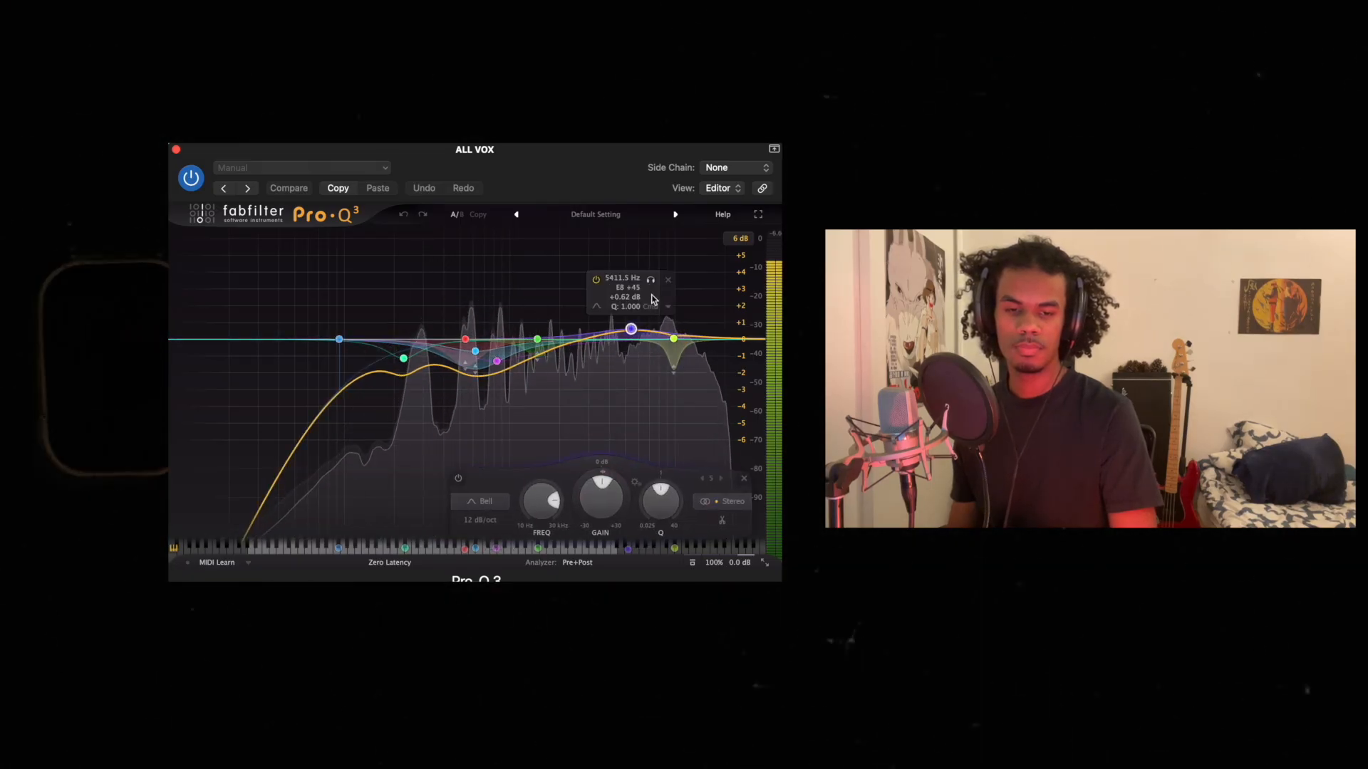
click(650, 282)
drag(650, 287, 644, 314)
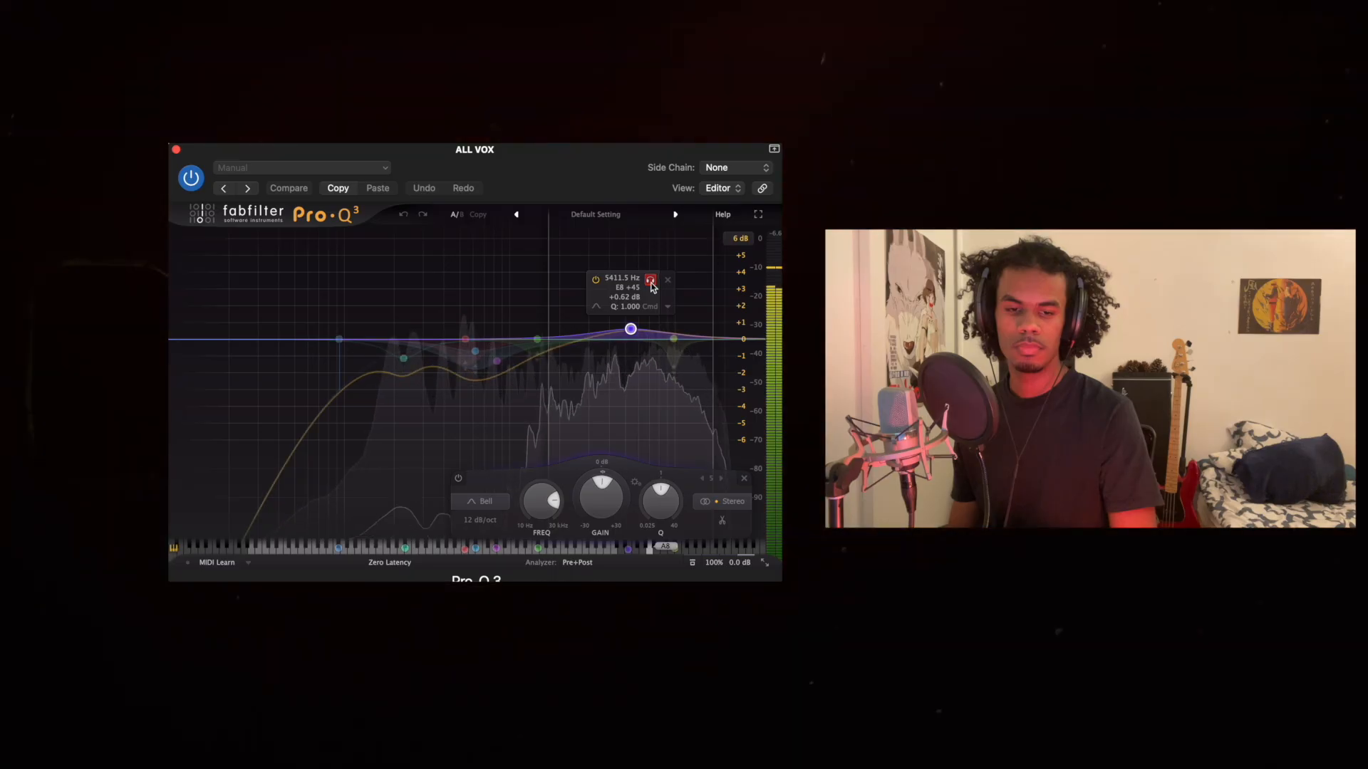
click(674, 338)
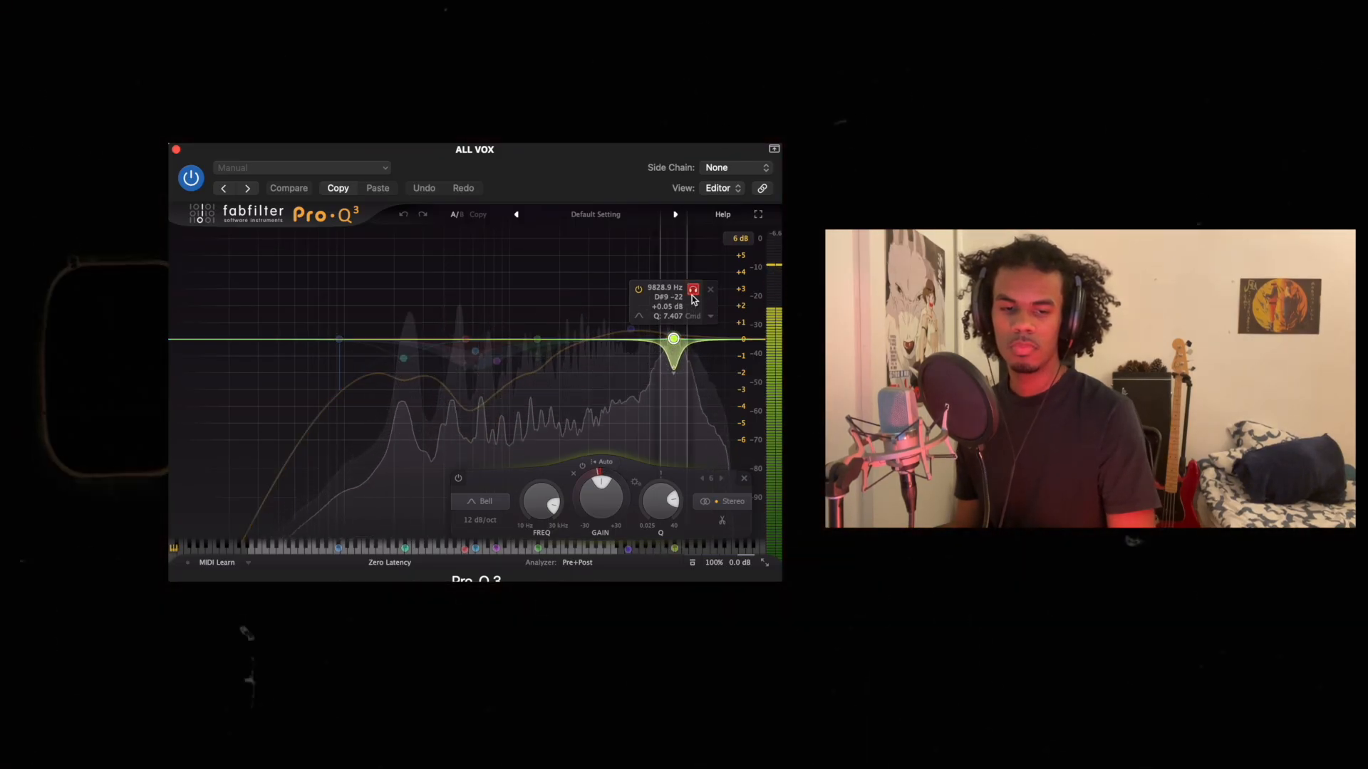
drag(693, 300, 642, 300)
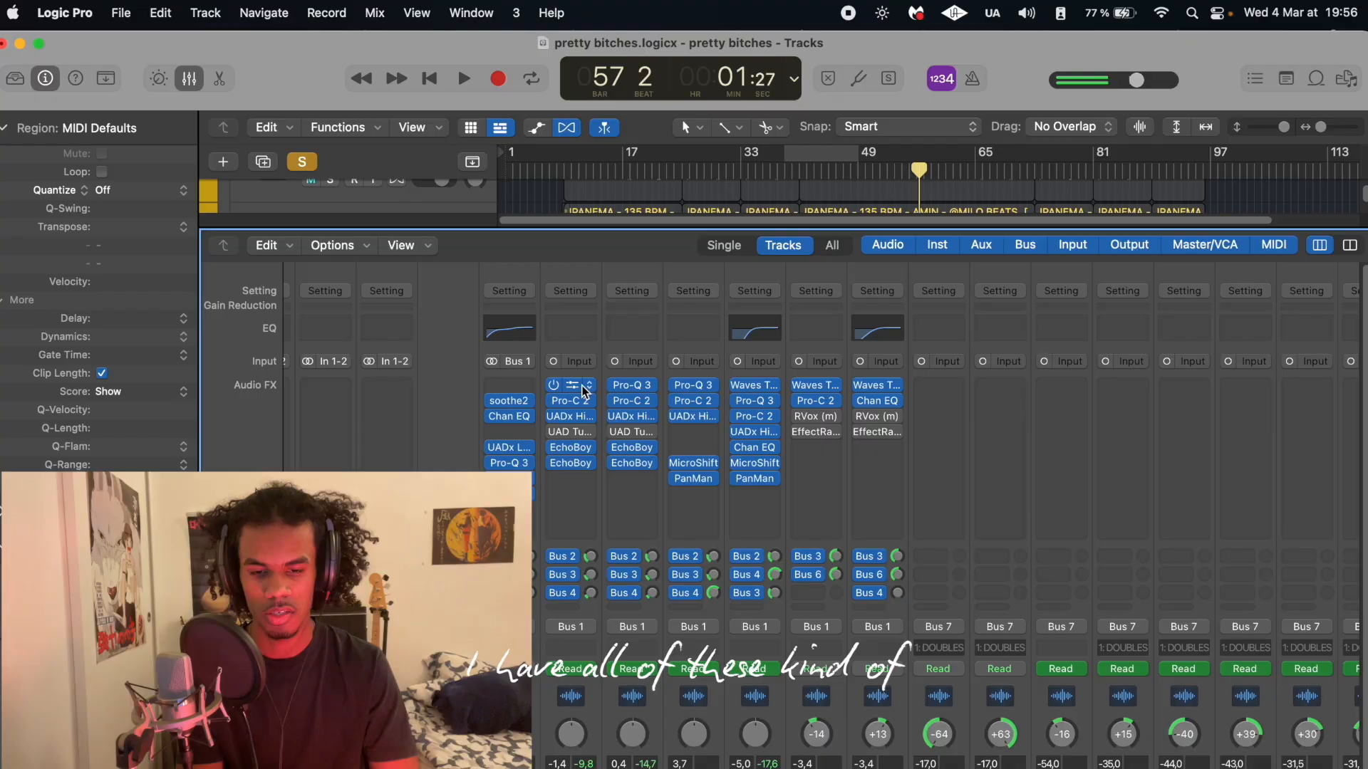
Look at the LEAD channel's Pro-Q 3 and the band settings of its UADx Hitsville EQ, closing each plug-in
click(582, 386)
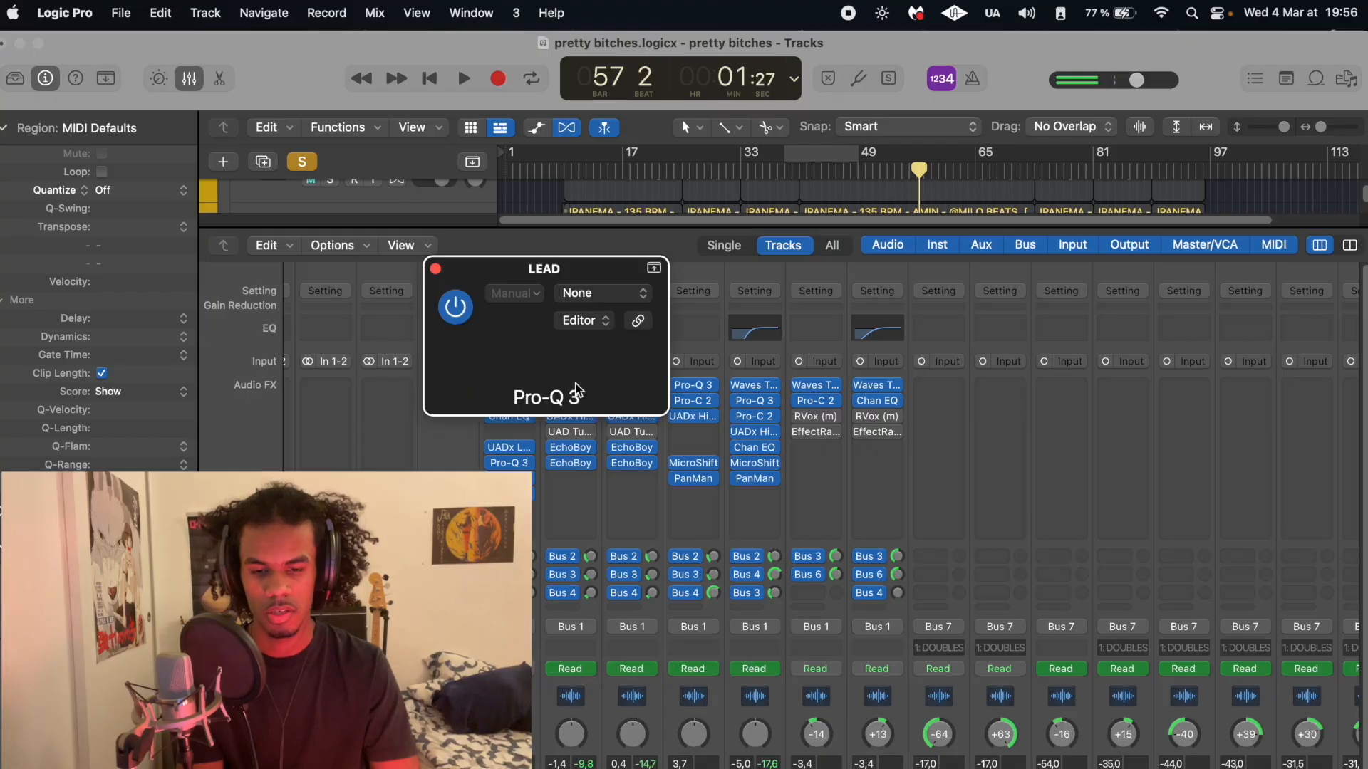
click(435, 269)
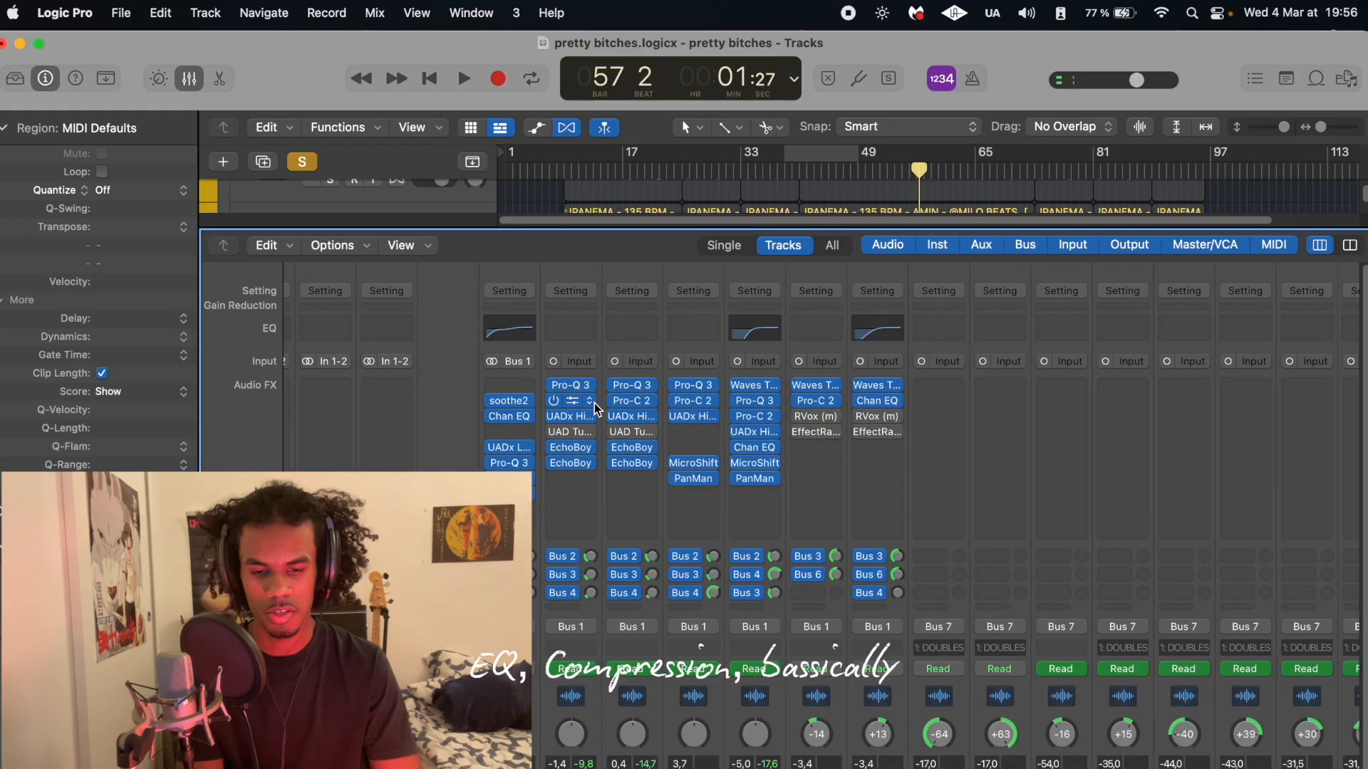
click(575, 415)
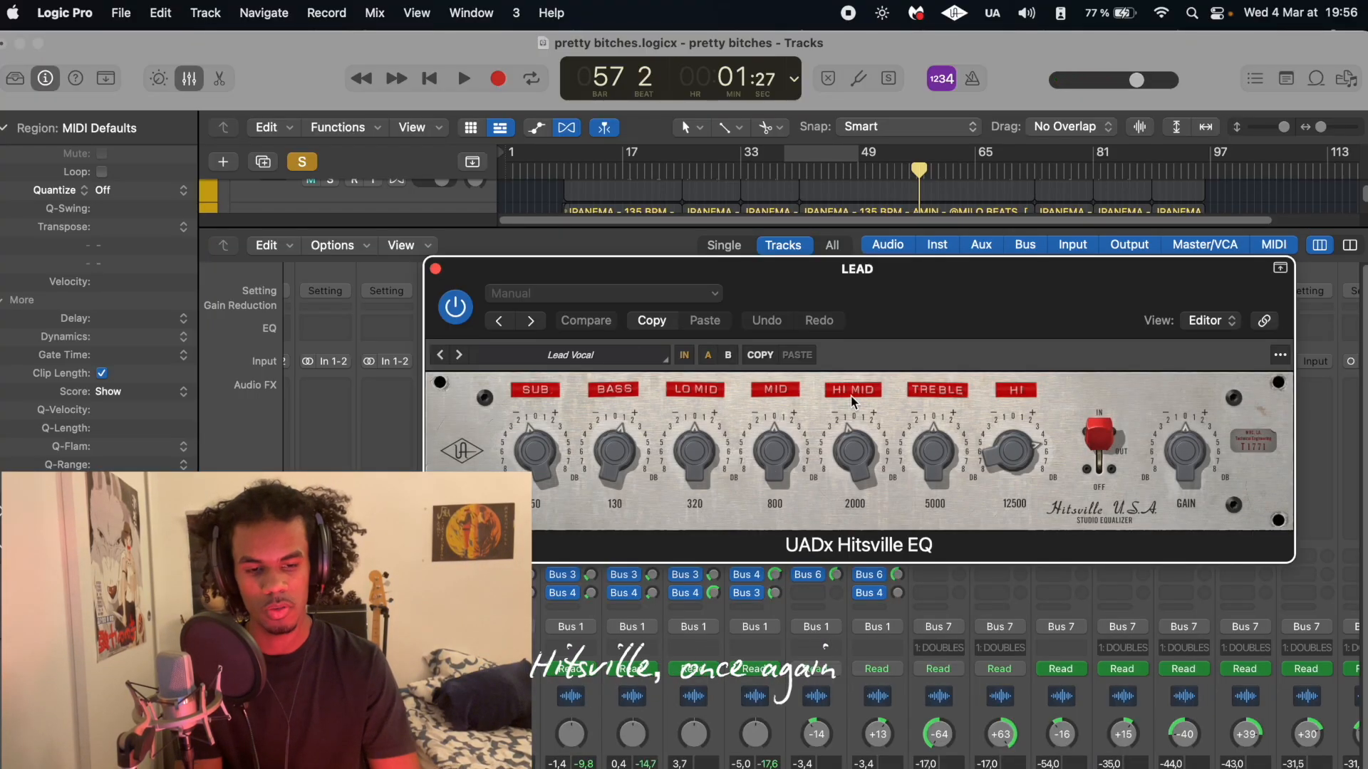
click(435, 269)
Compare the LEAD channel's two EchoBoy delays with both windows open during playback, and close them
drag(640, 275, 729, 170)
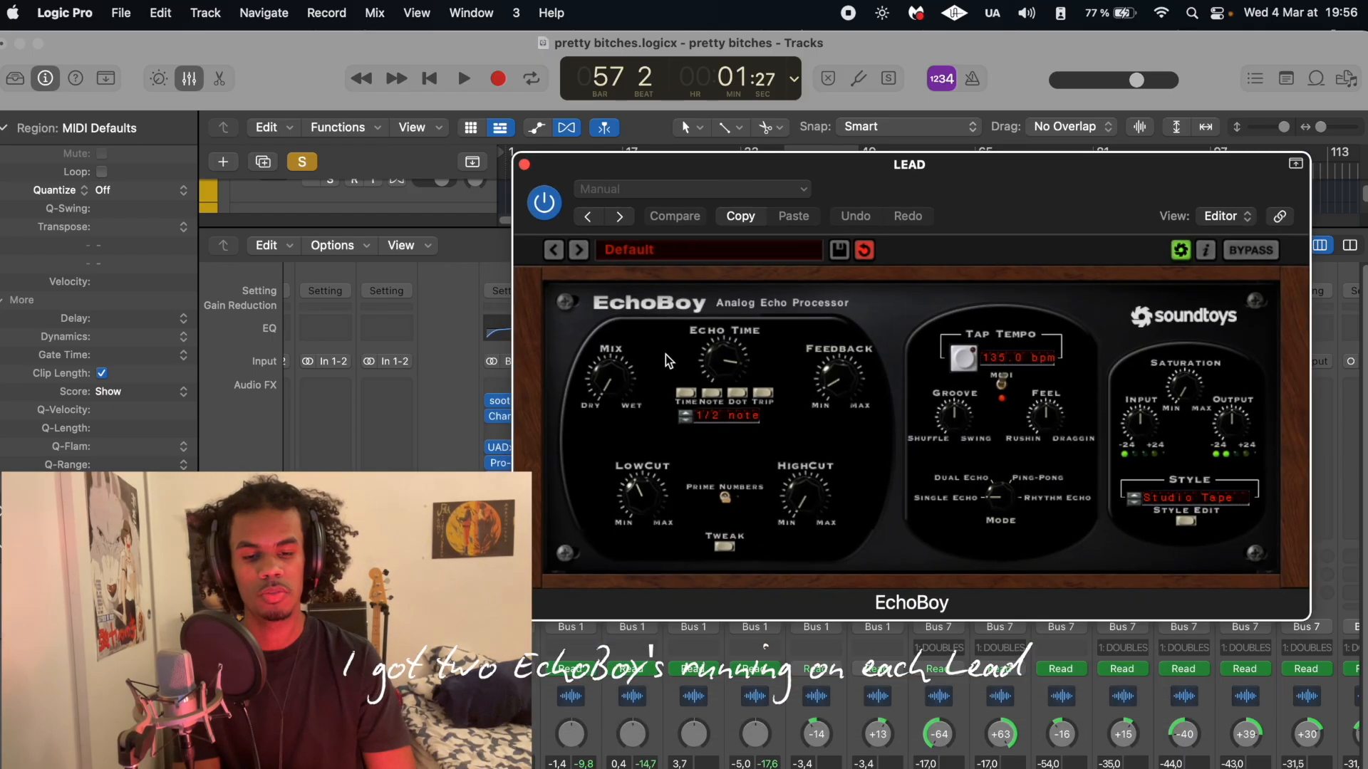
click(571, 464)
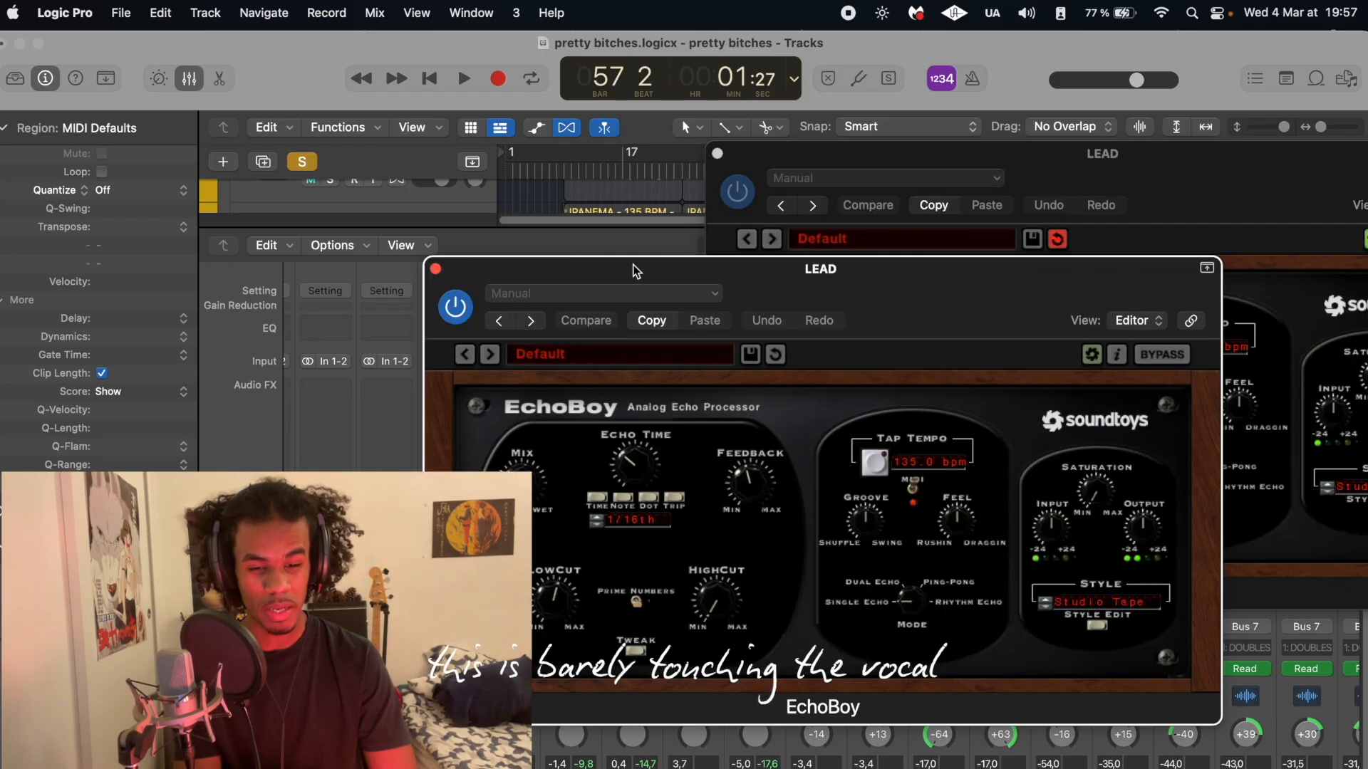
drag(635, 269, 235, 140)
key(space)
click(41, 137)
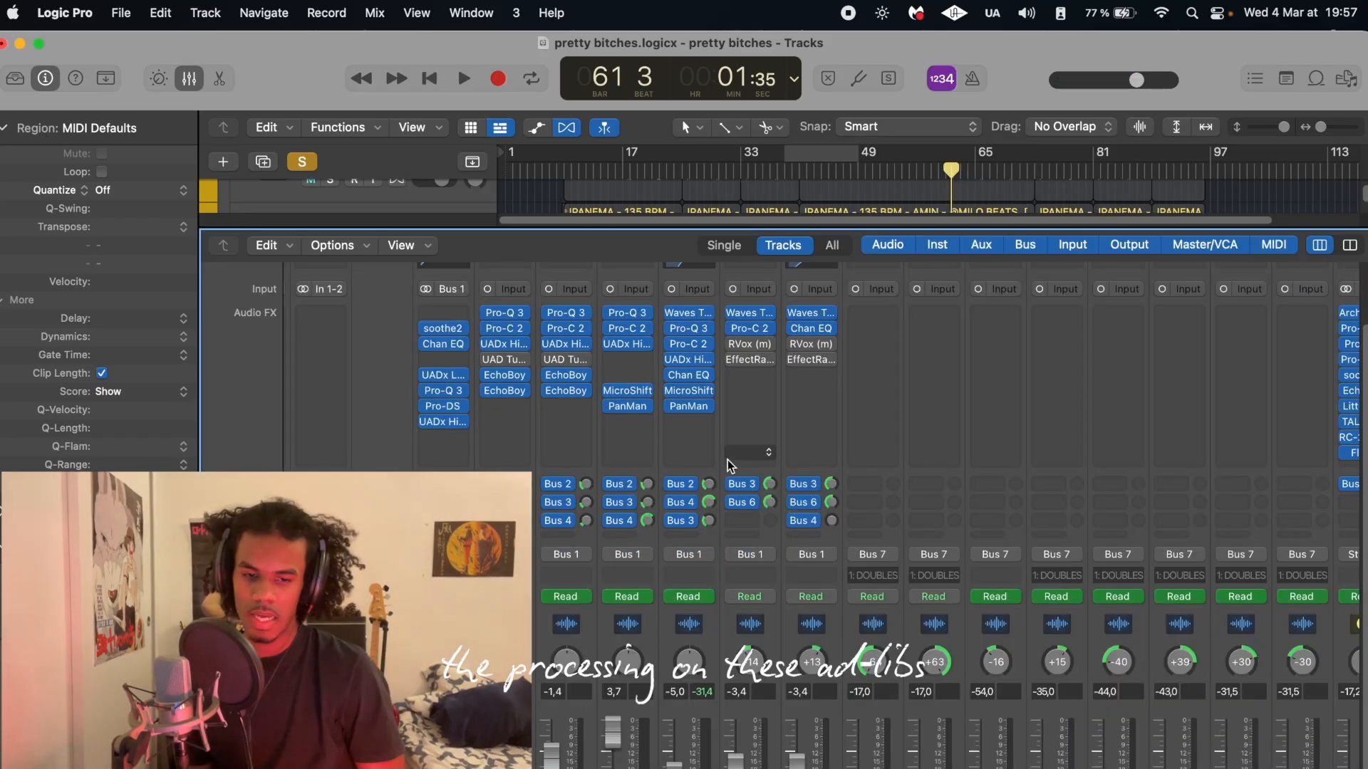
Inspect the AD LIBS channel's Pro-Q 3 bands and UADx Hitsville EQ settings, and close the Hitsville EQ
click(686, 316)
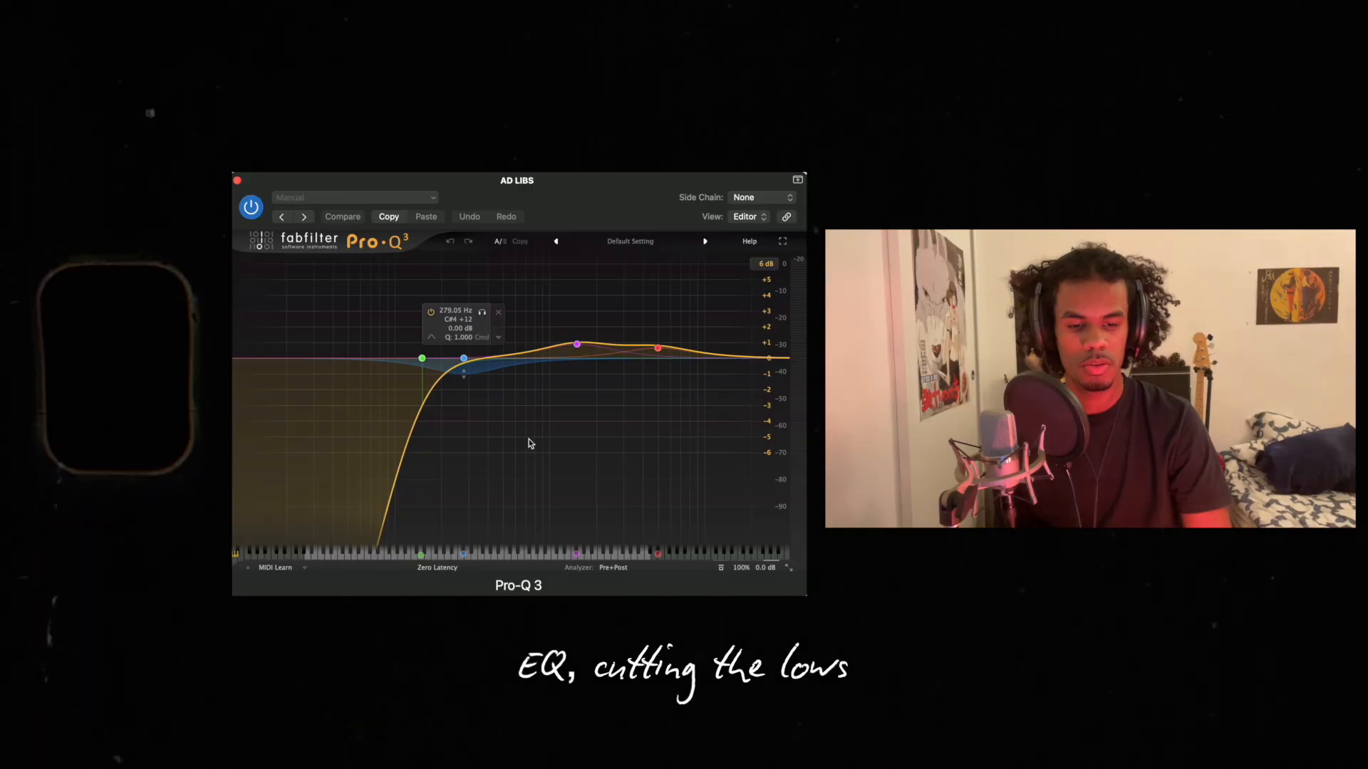
mouse_move(577, 328)
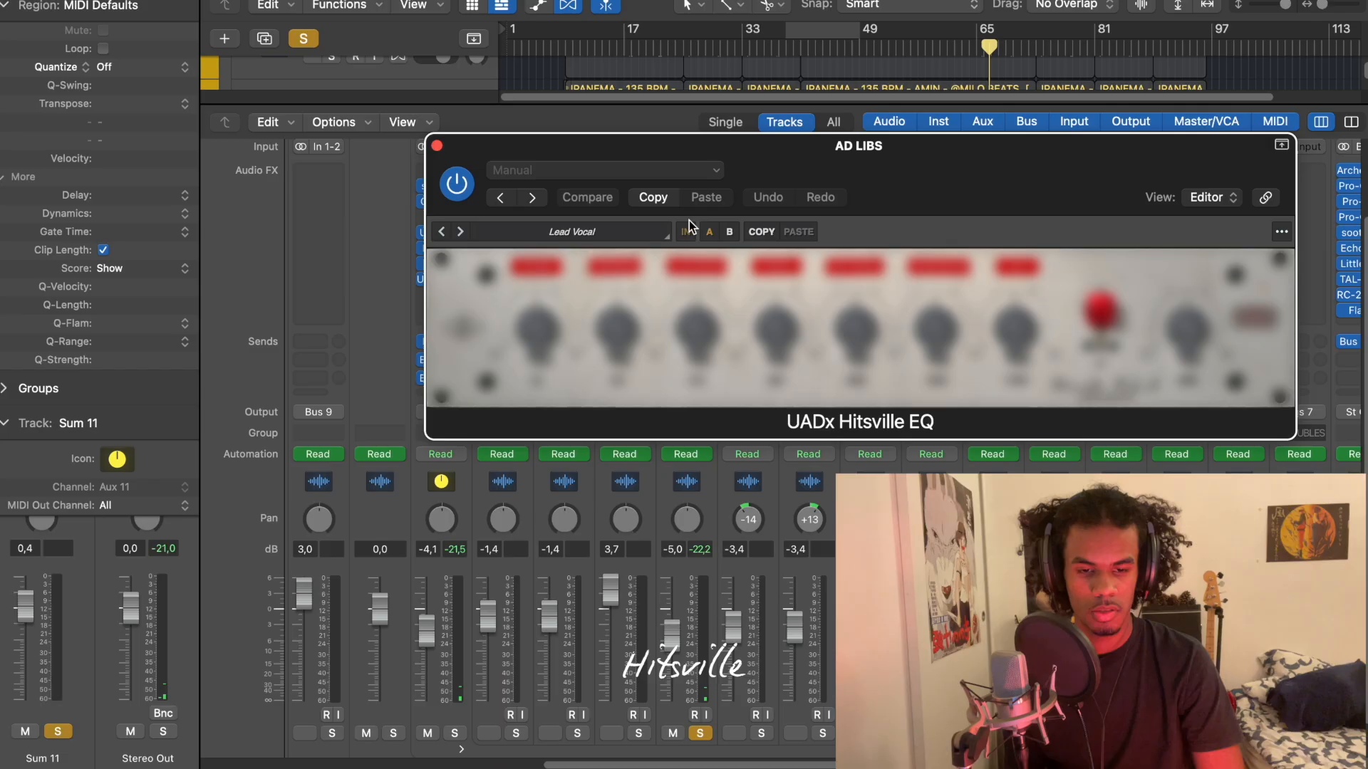
click(687, 227)
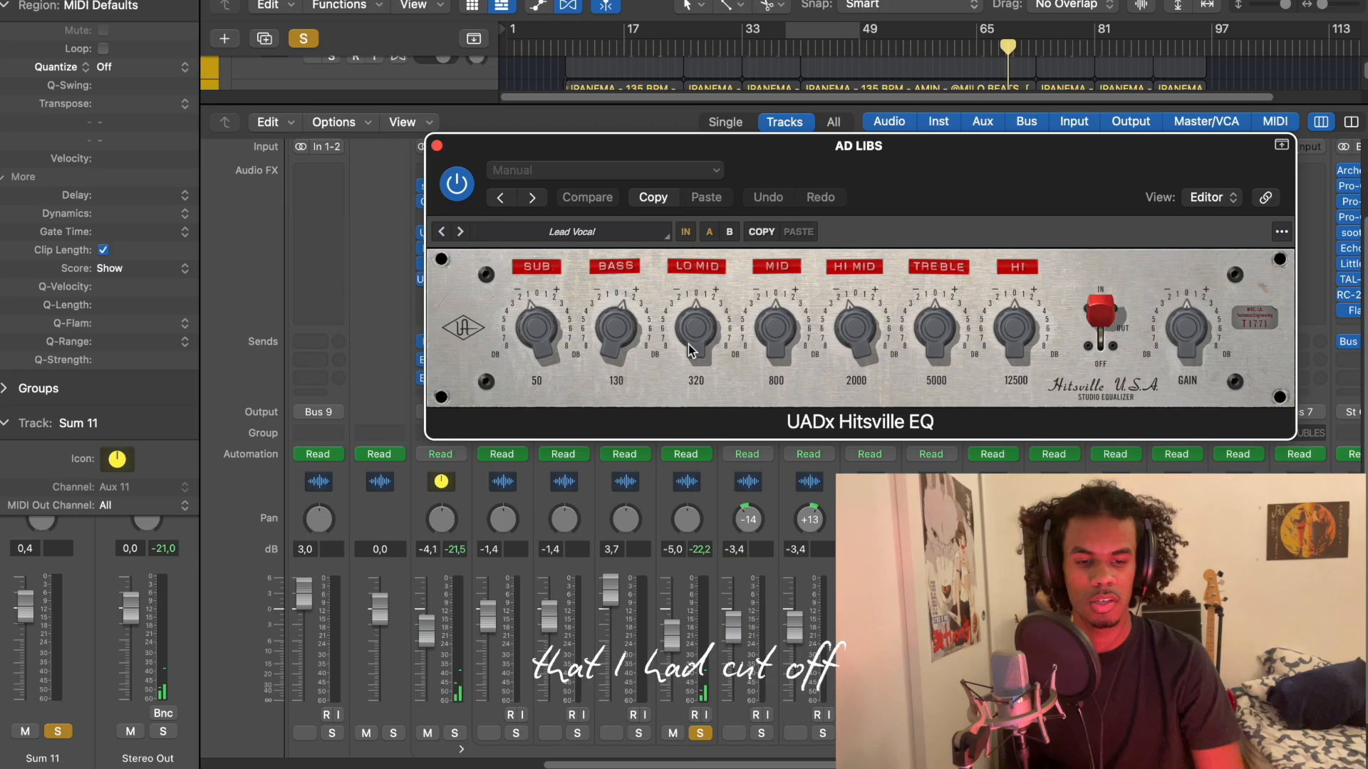
click(436, 146)
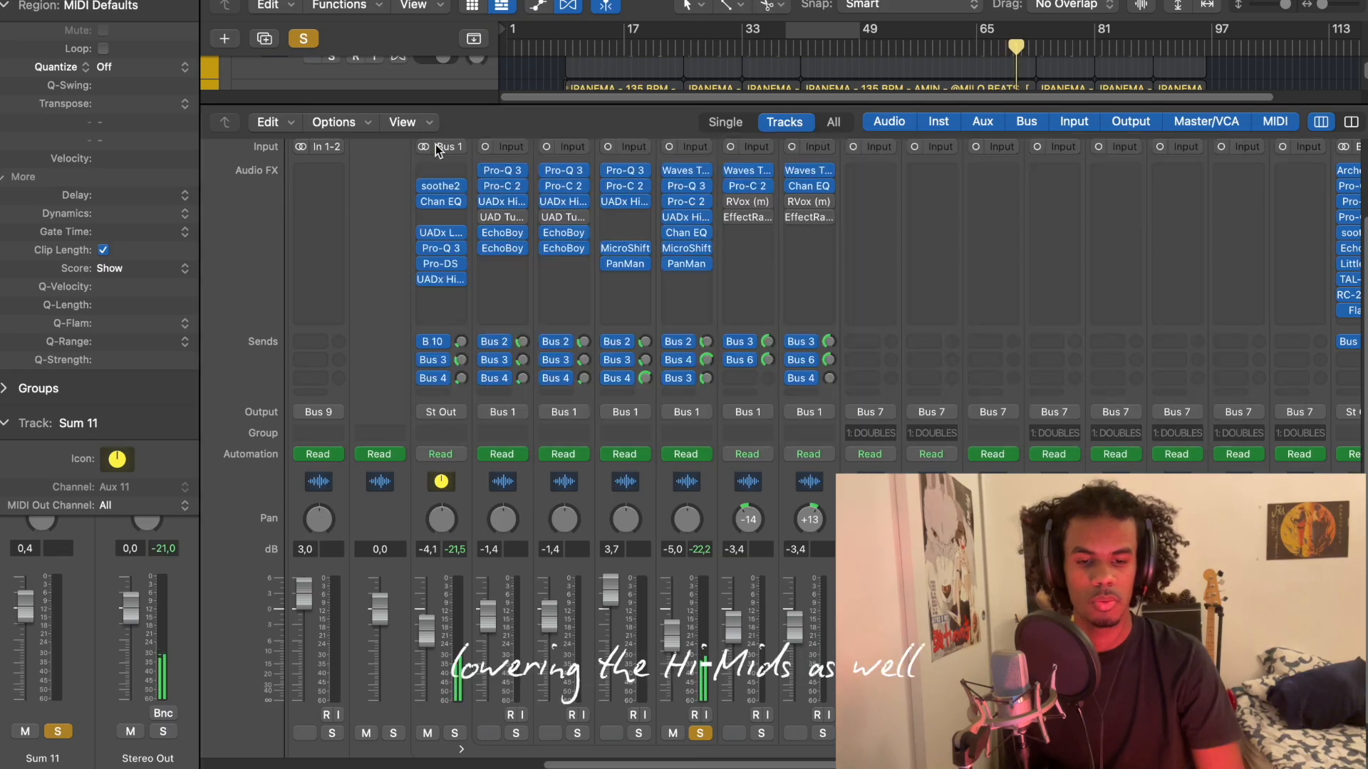
Inspect the low cut in the AD LIBS channel's Channel EQ and close it
click(685, 238)
click(682, 237)
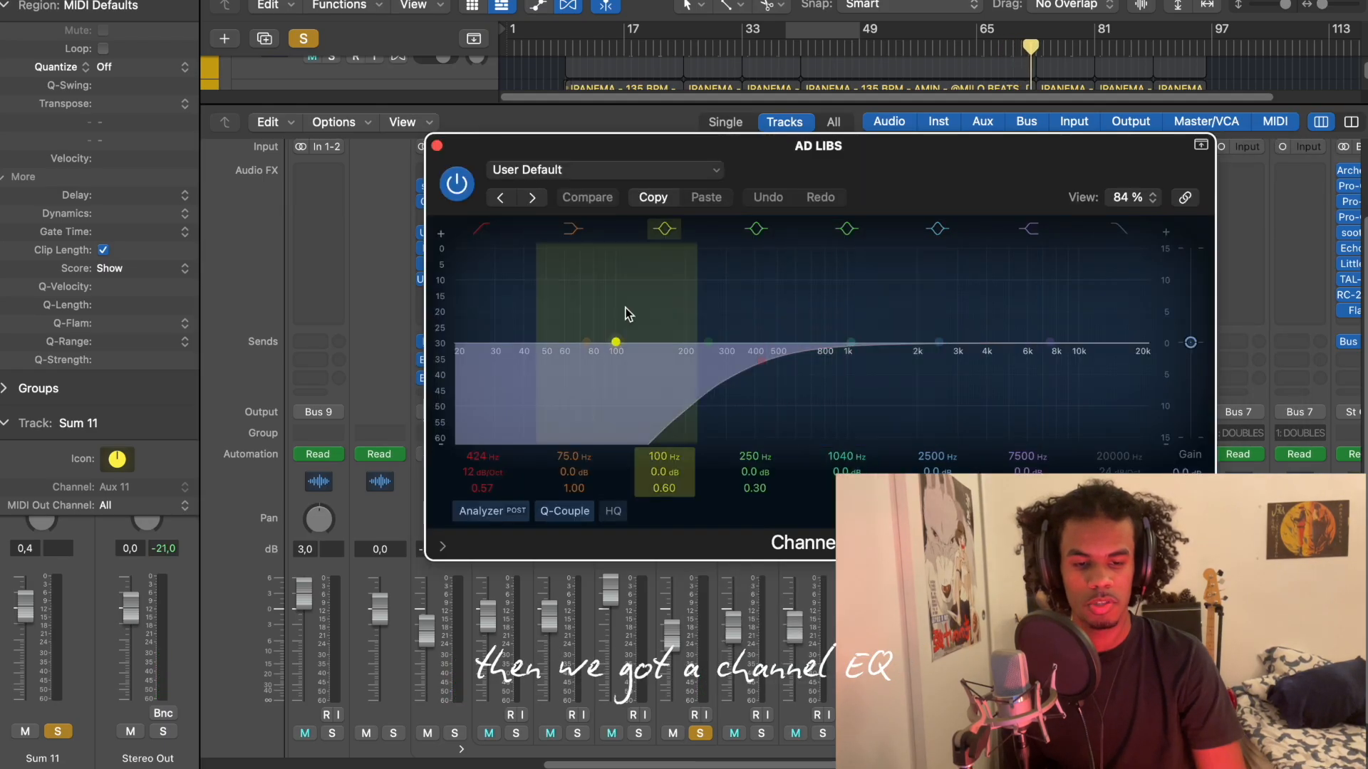
click(437, 146)
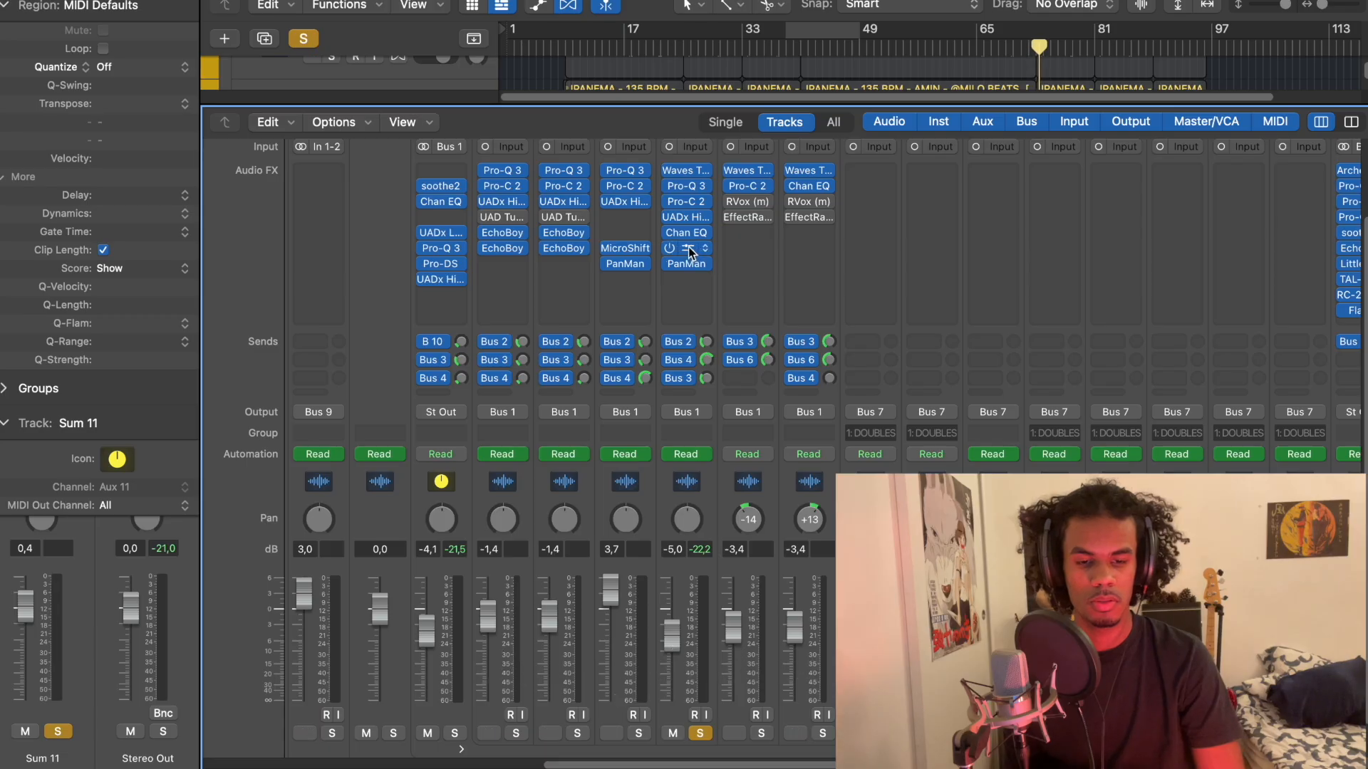
Look at the style, mix and detune settings of the AD LIBS channel's MicroShift
click(688, 247)
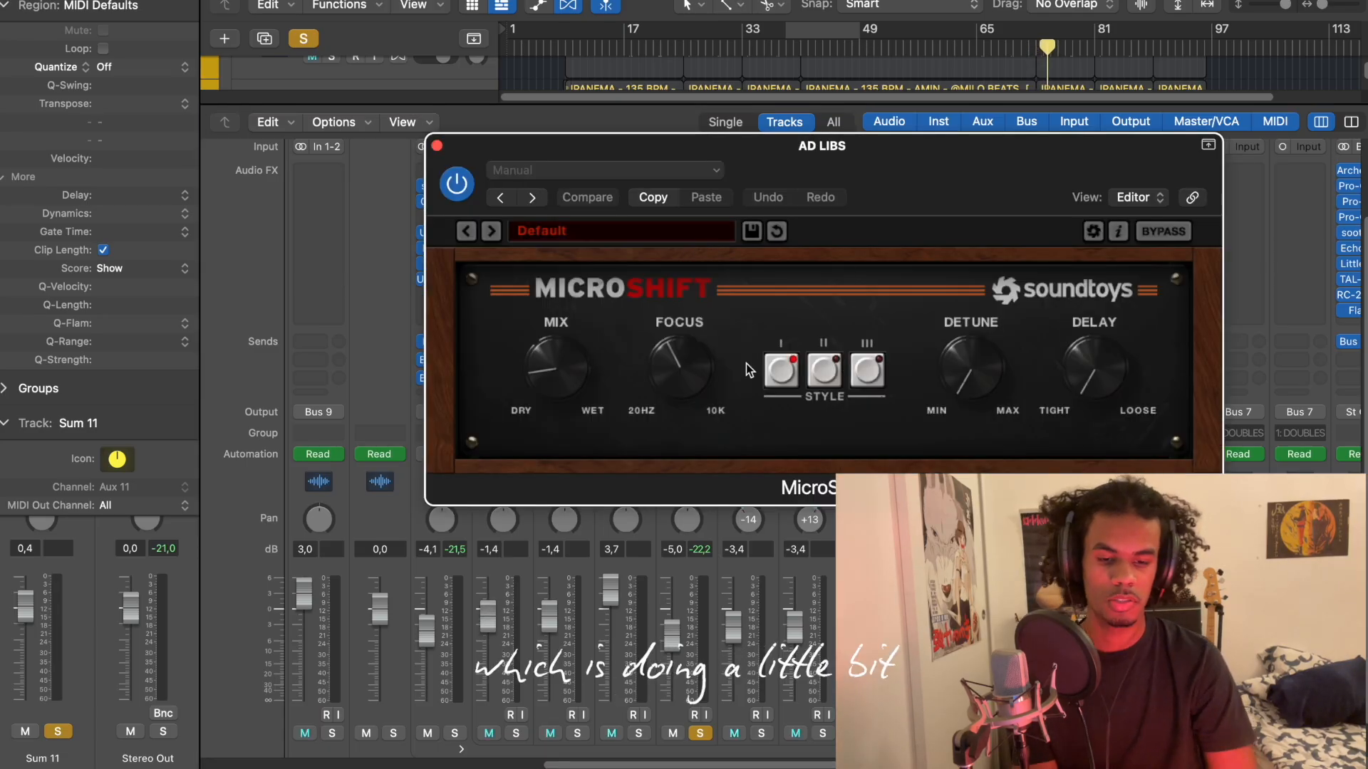
click(786, 45)
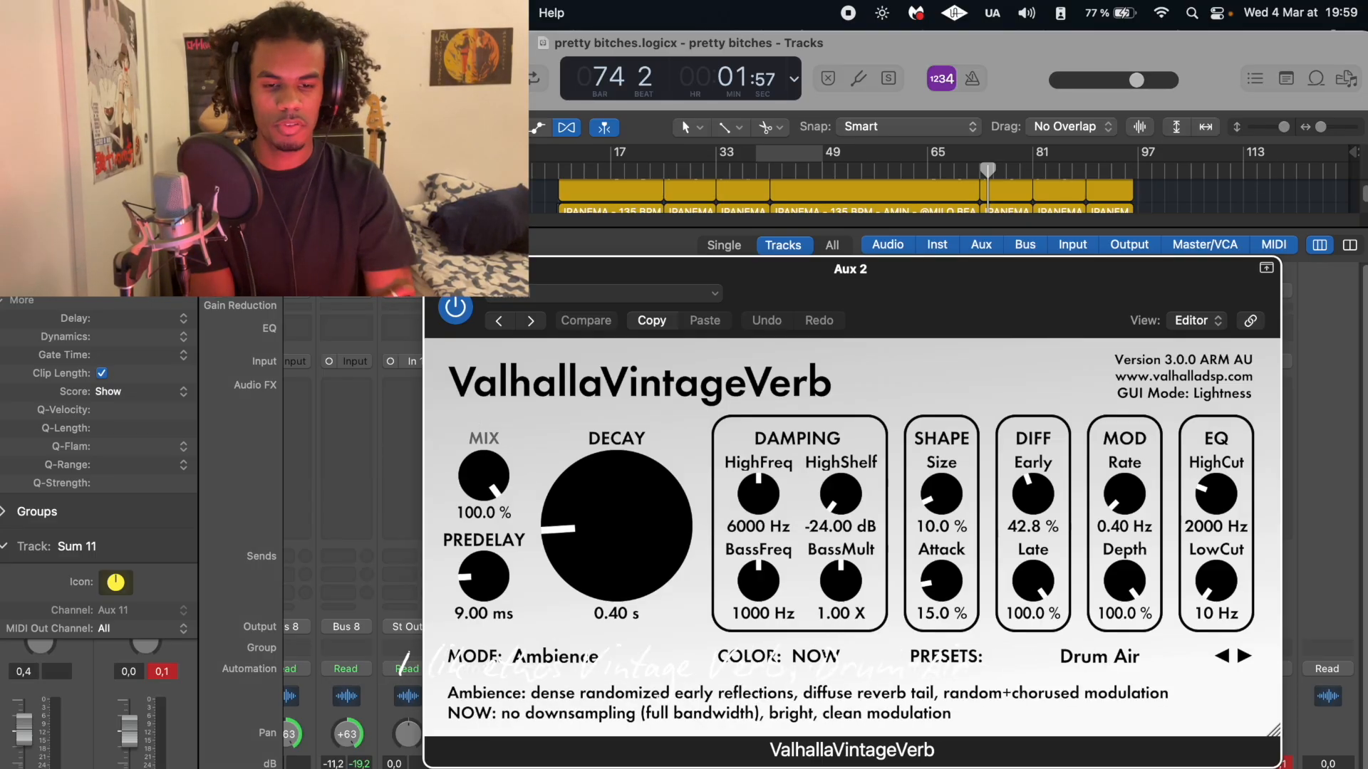
Close the Aux 2 reverb, then inspect the ValhallaVintageVerb settings of the main reverb on Aux 3 and close it
key(super+w)
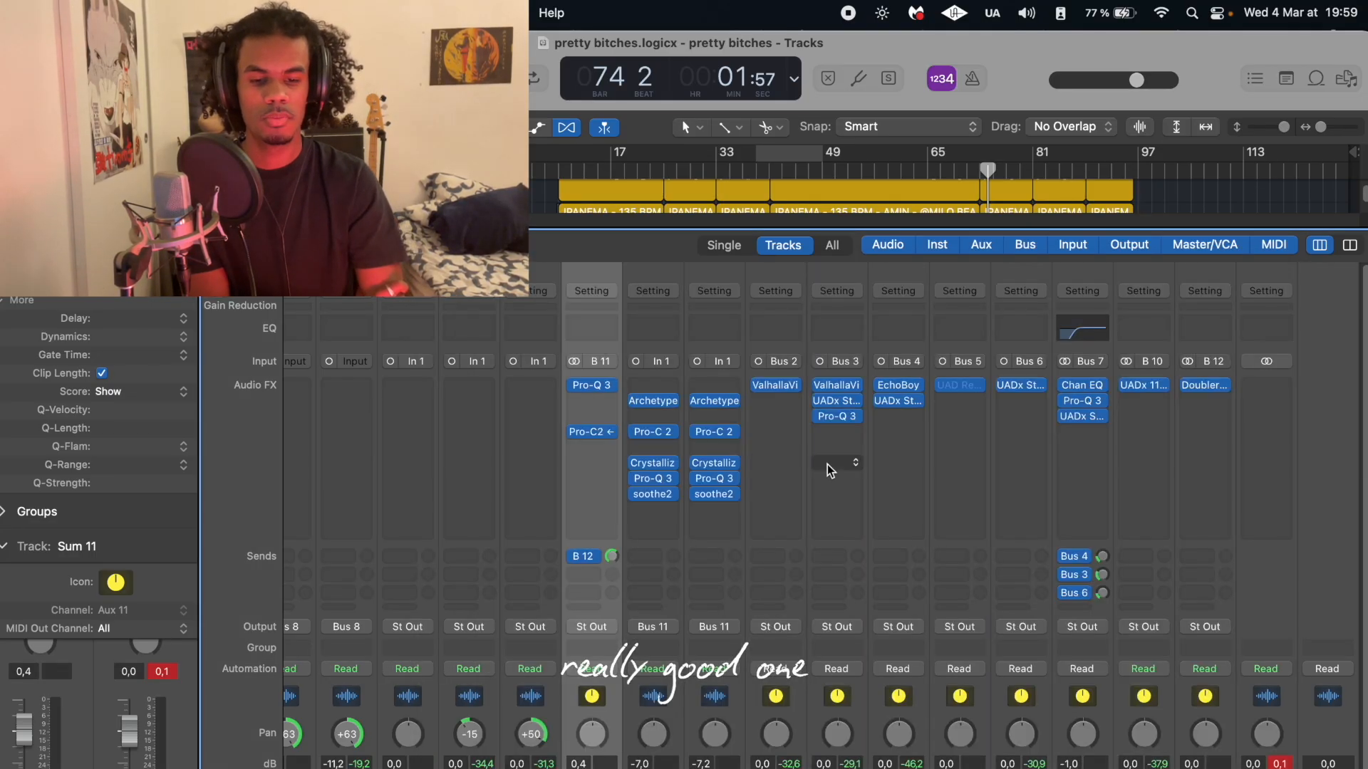
scroll(849, 399, down, 2)
scroll(855, 441, up, 2)
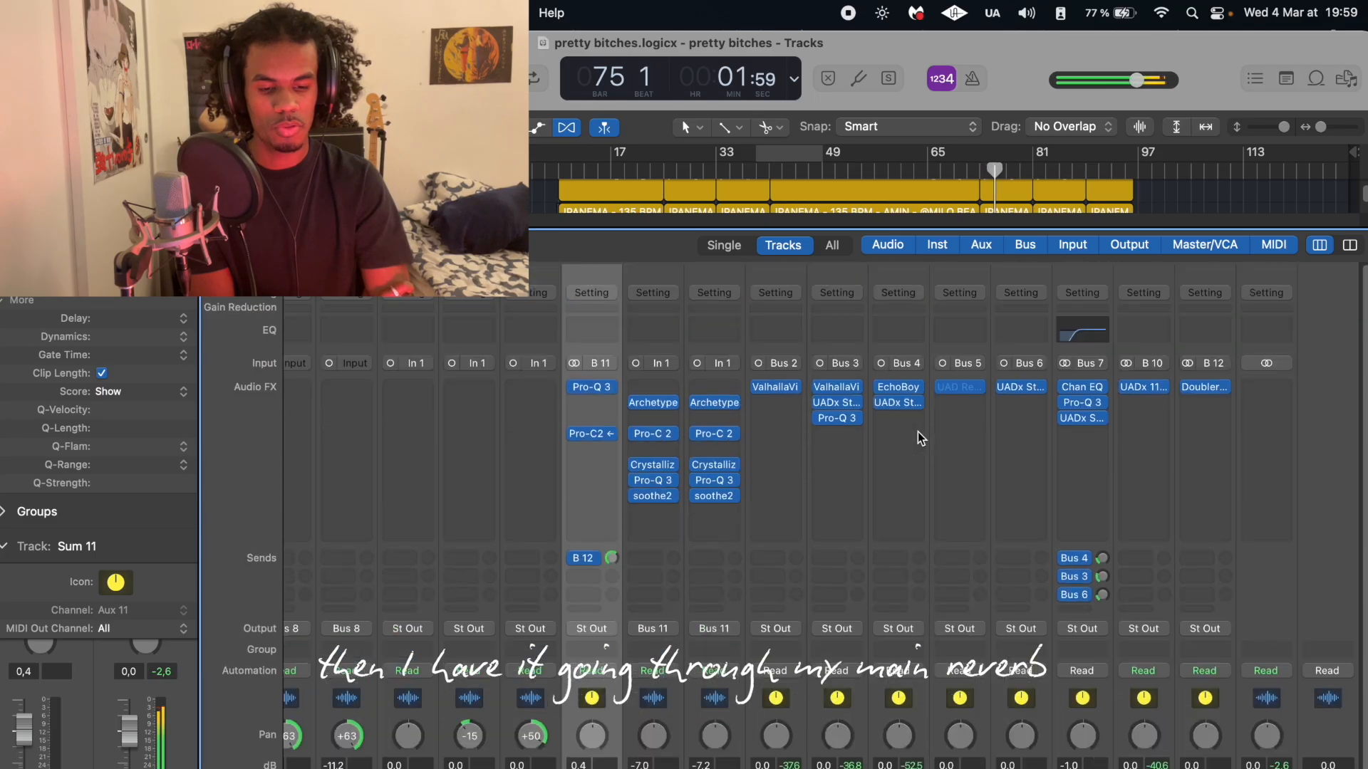
click(836, 385)
drag(875, 307, 581, 275)
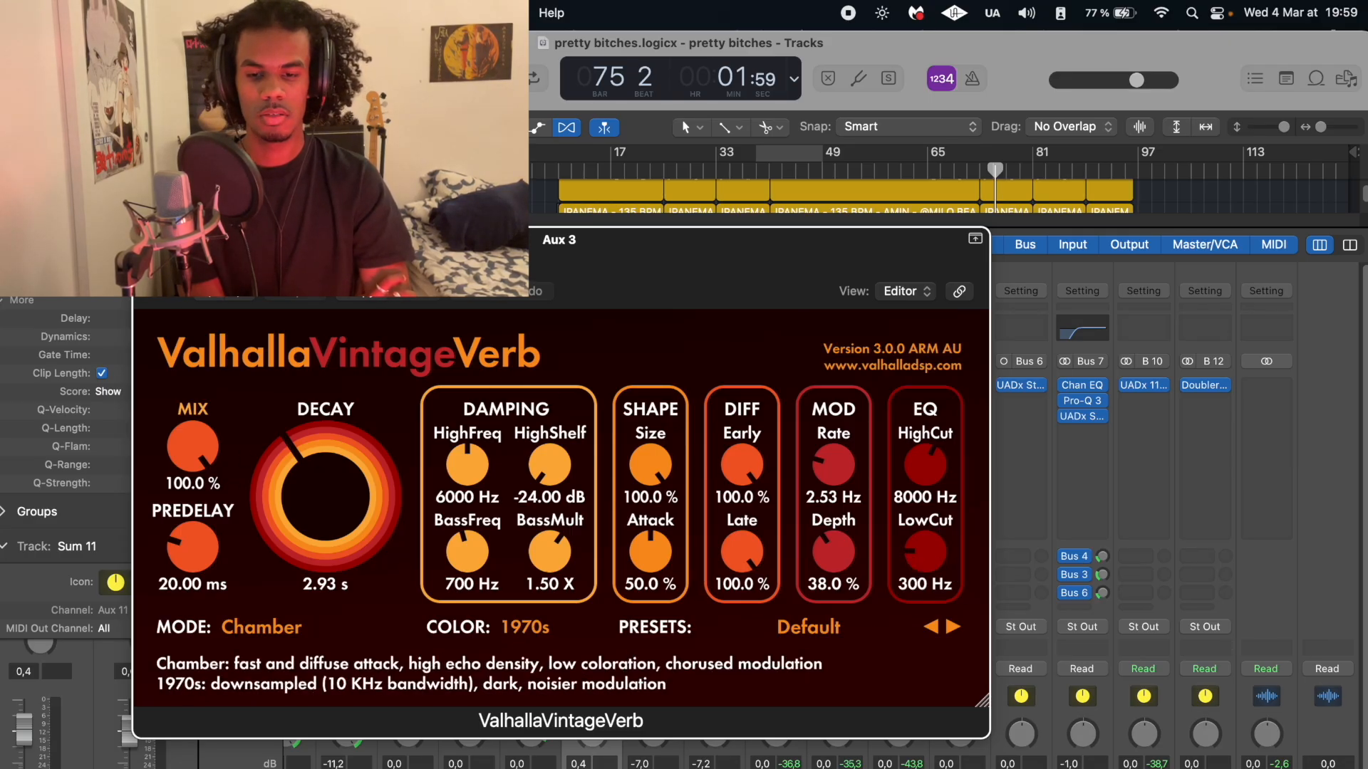
key(super+w)
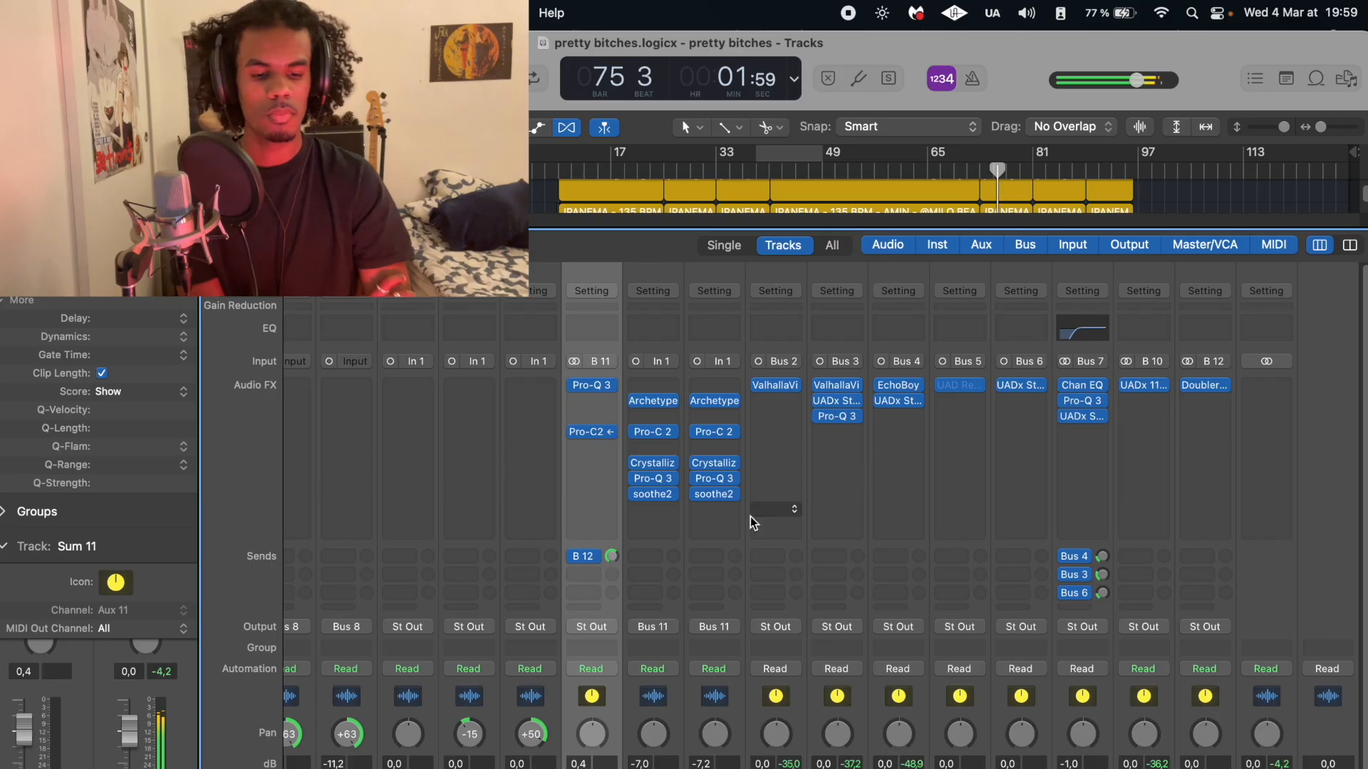
Inspect the UADx Studio D Chorus and the Pro-Q 3 cut that follow the reverb on Aux 3
click(840, 401)
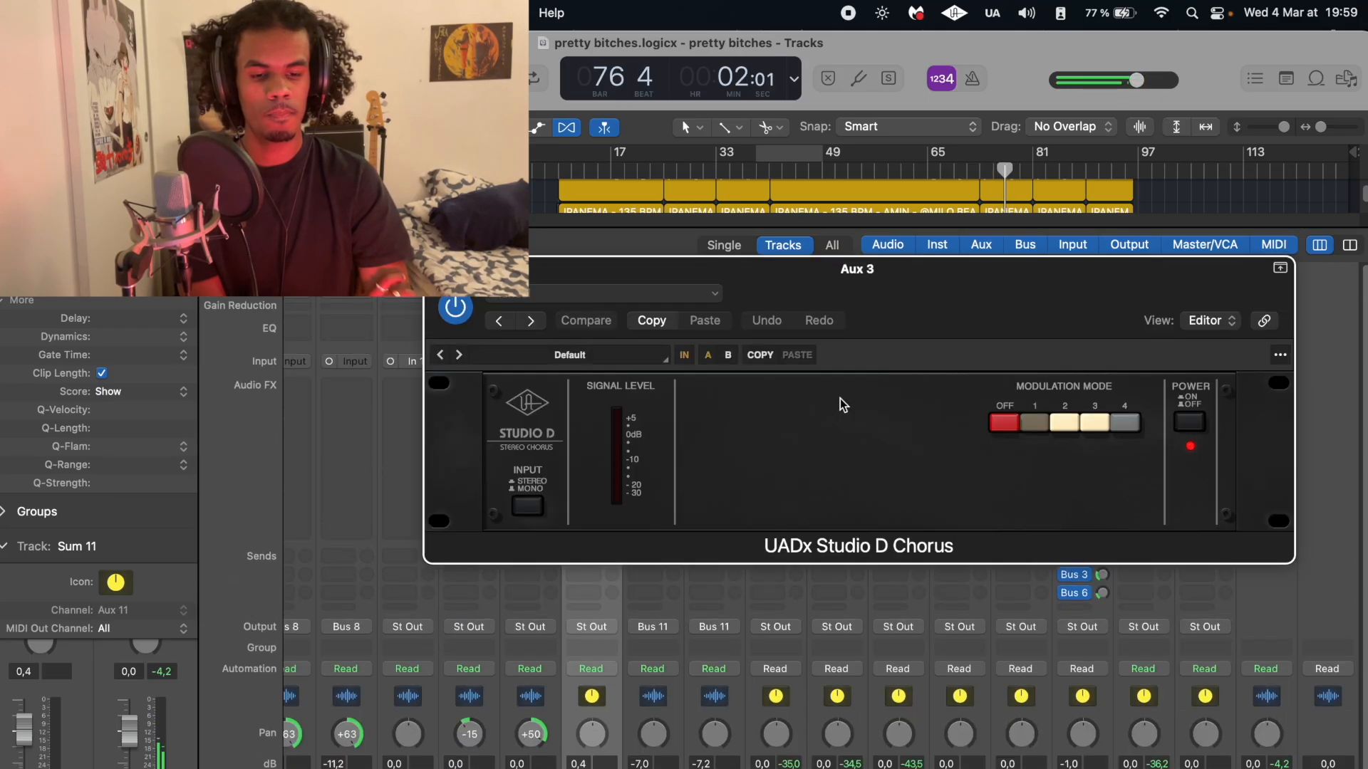
key(super+w)
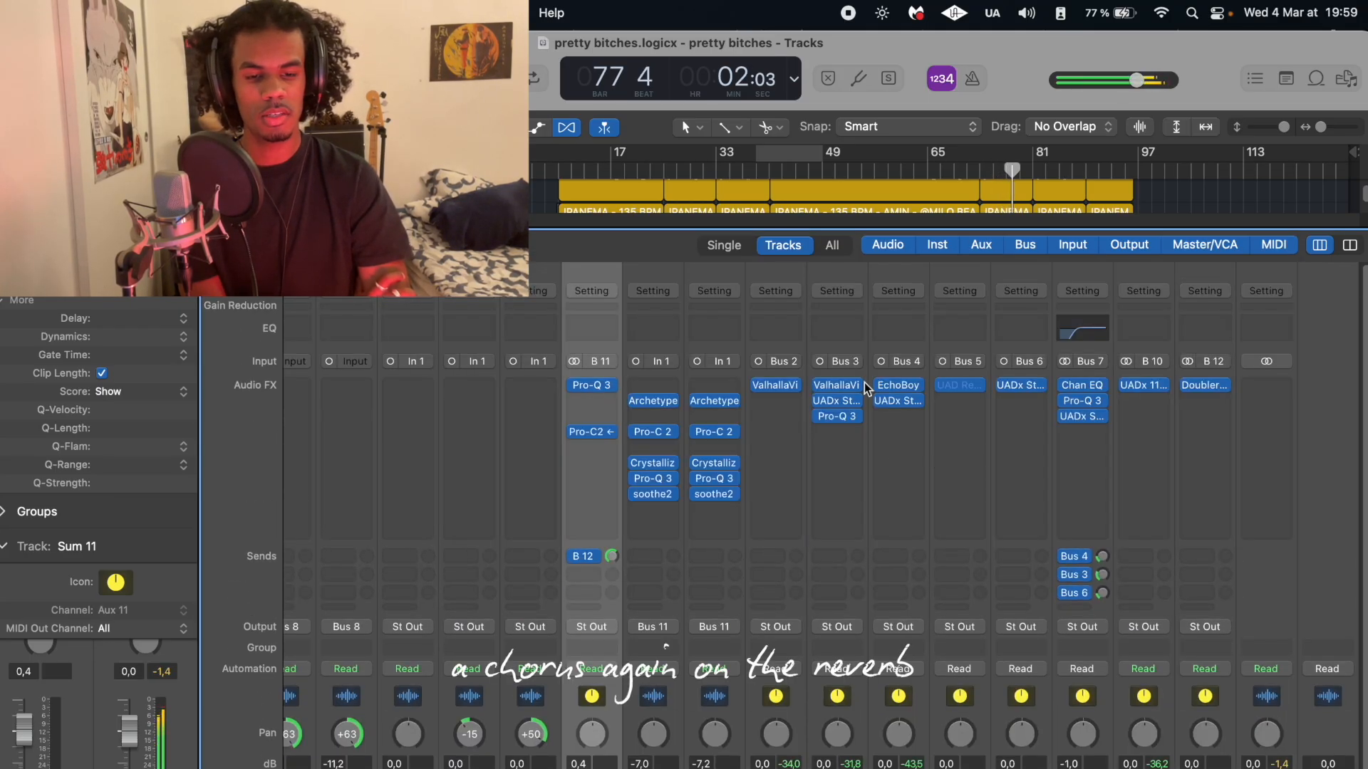
scroll(848, 424, down, 4)
scroll(848, 424, up, 4)
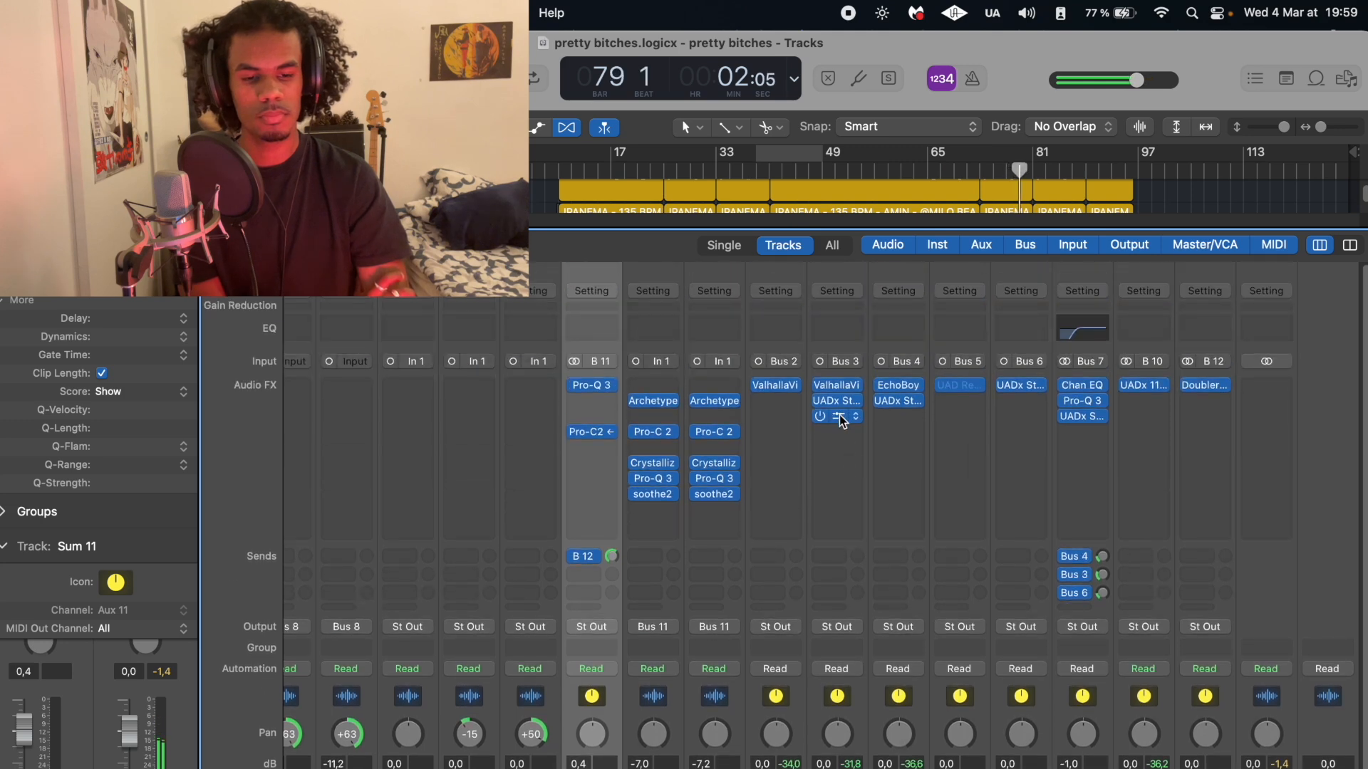
click(842, 418)
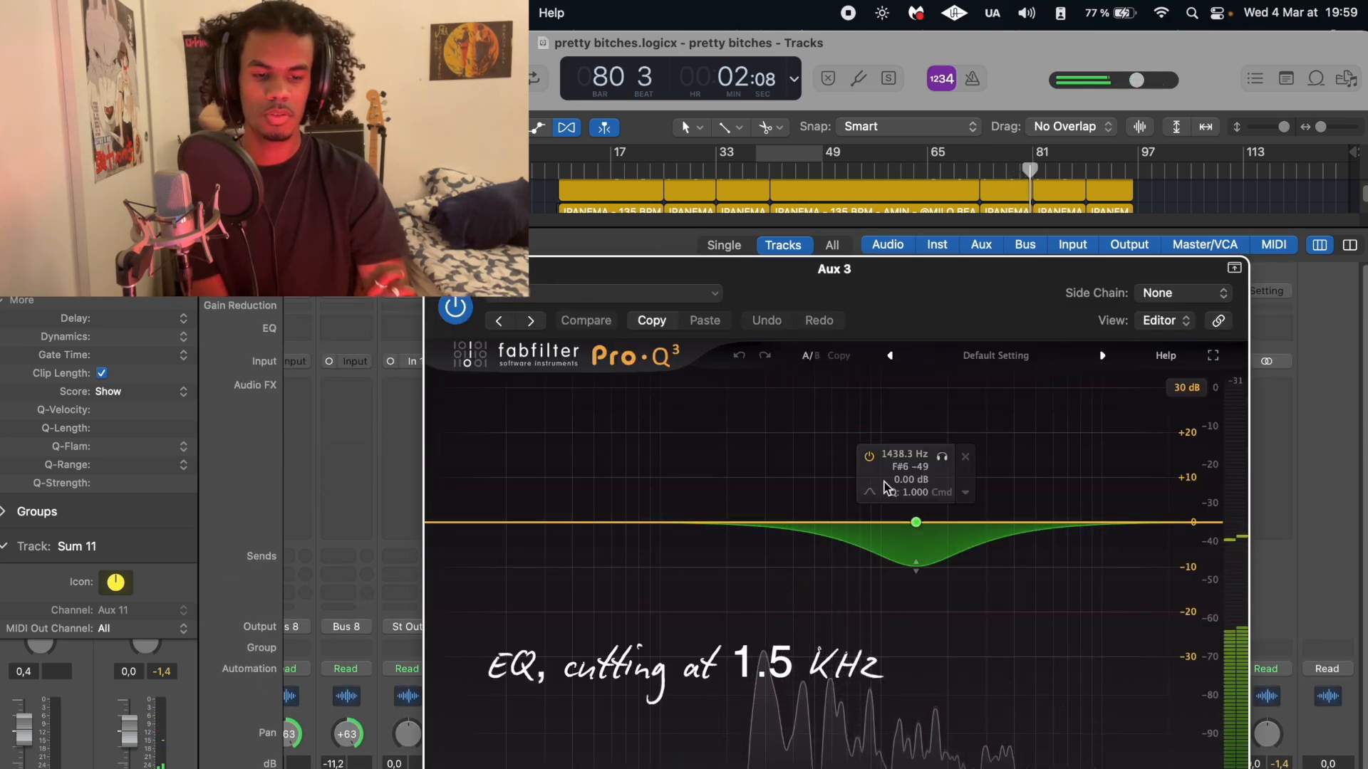
Inspect the EchoBoy delay and the UADx Studio D Chorus on Aux 4, closing each plug-in
click(902, 384)
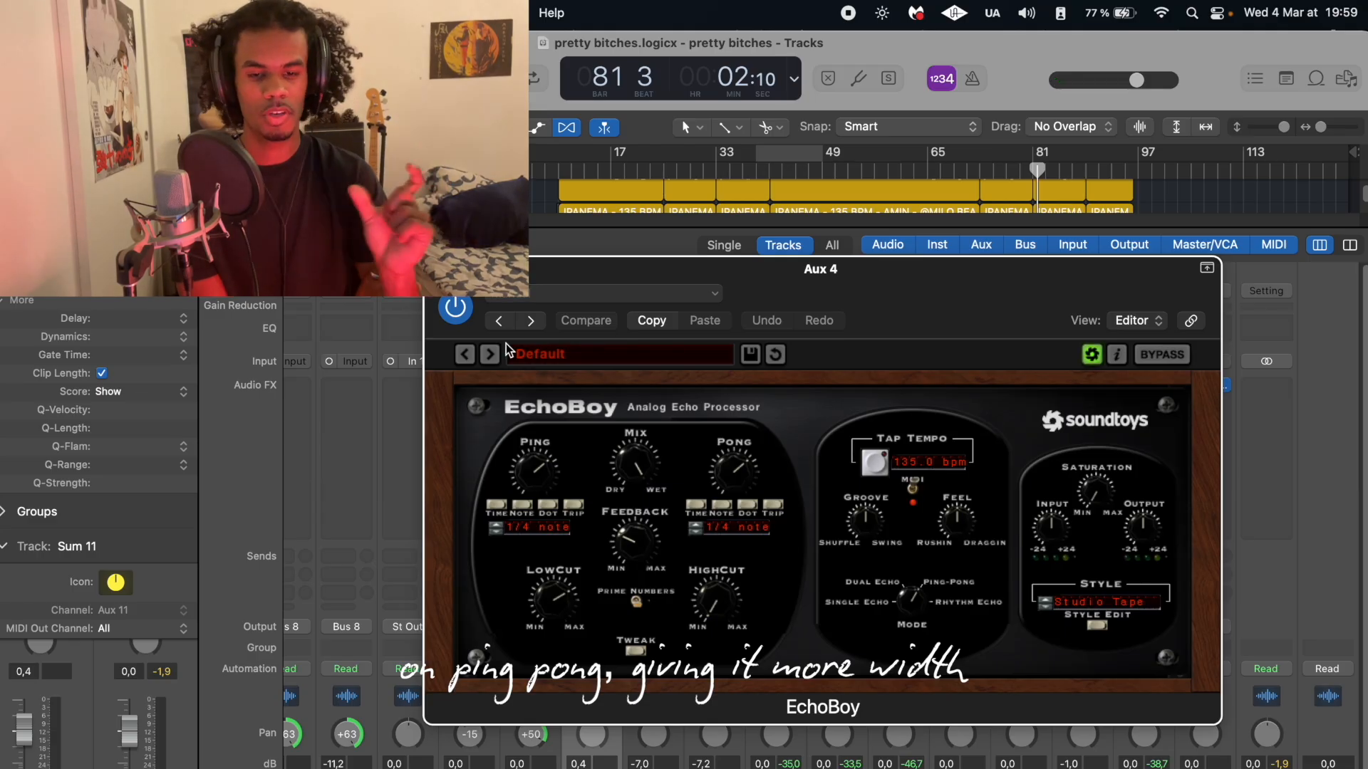
key(super+w)
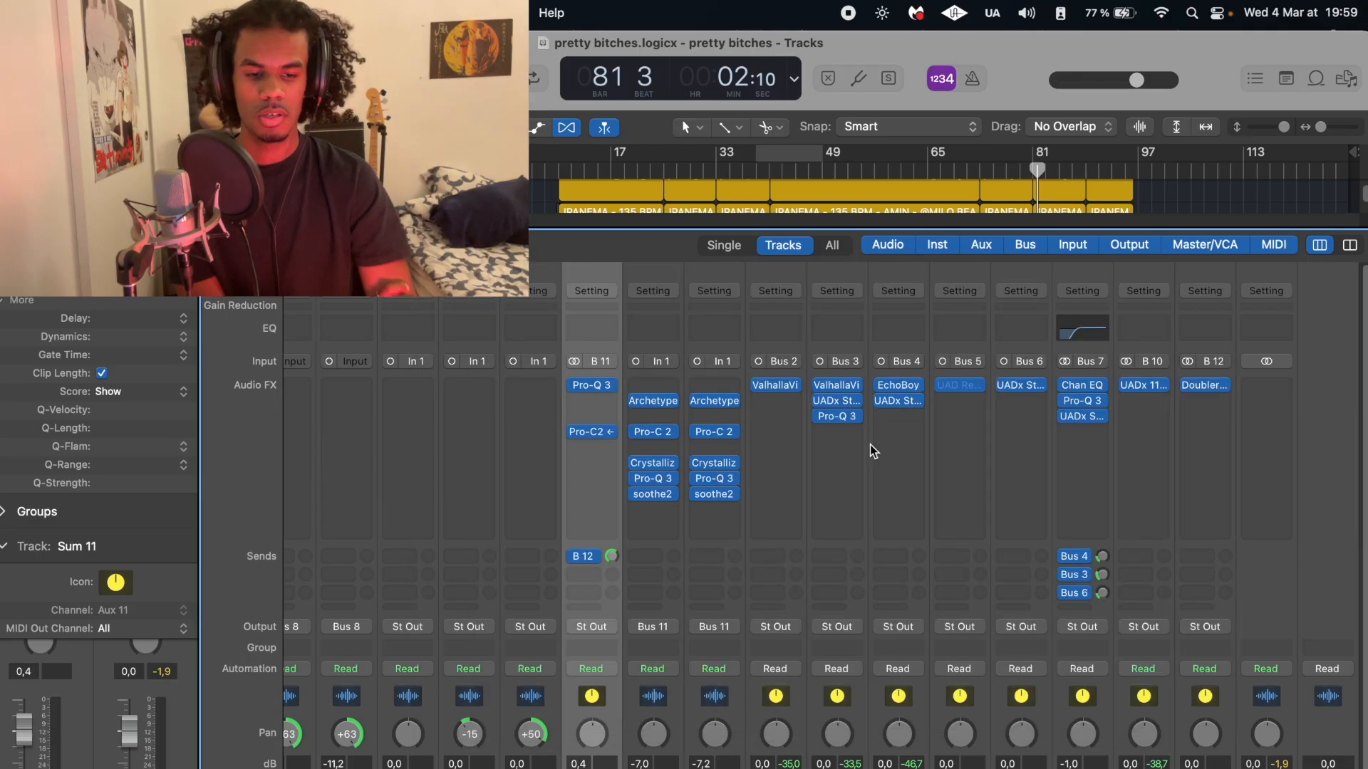
scroll(873, 451, down, 5)
click(897, 289)
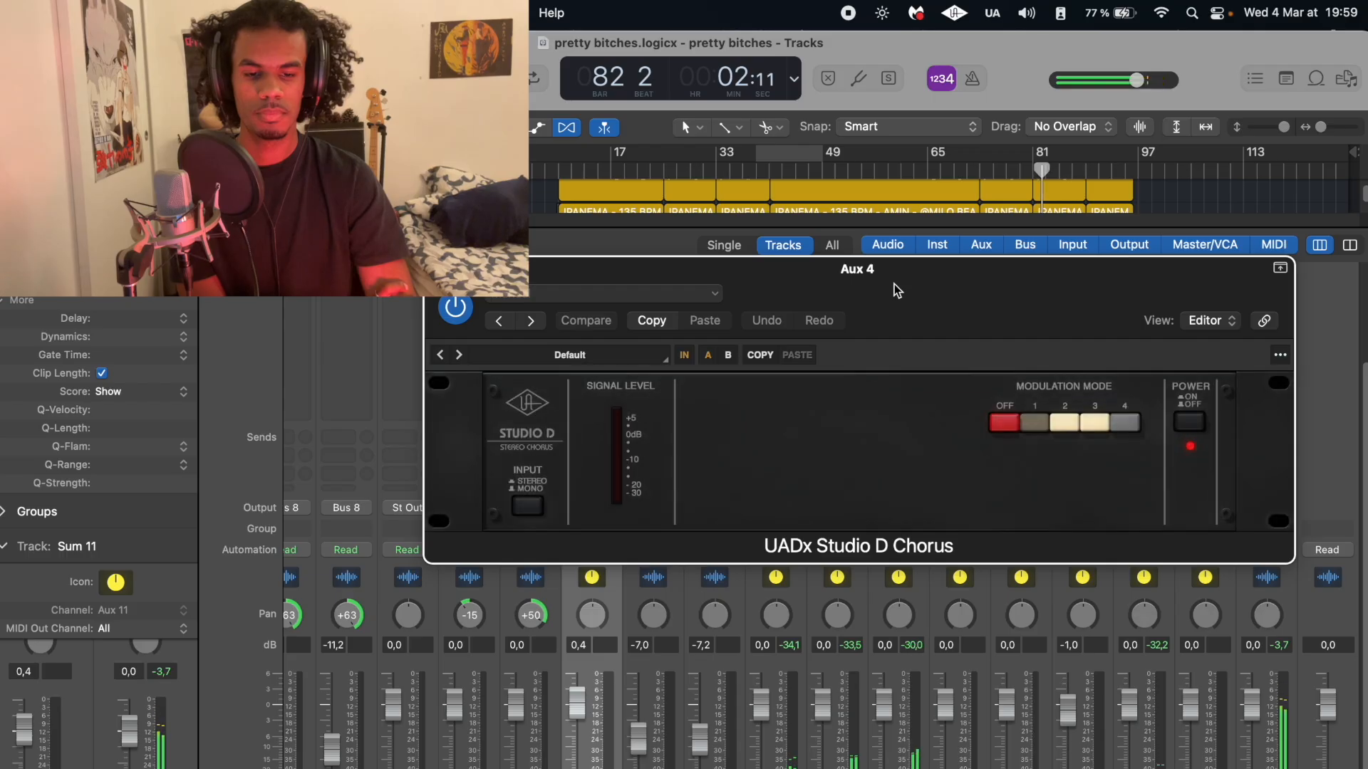
key(super+w)
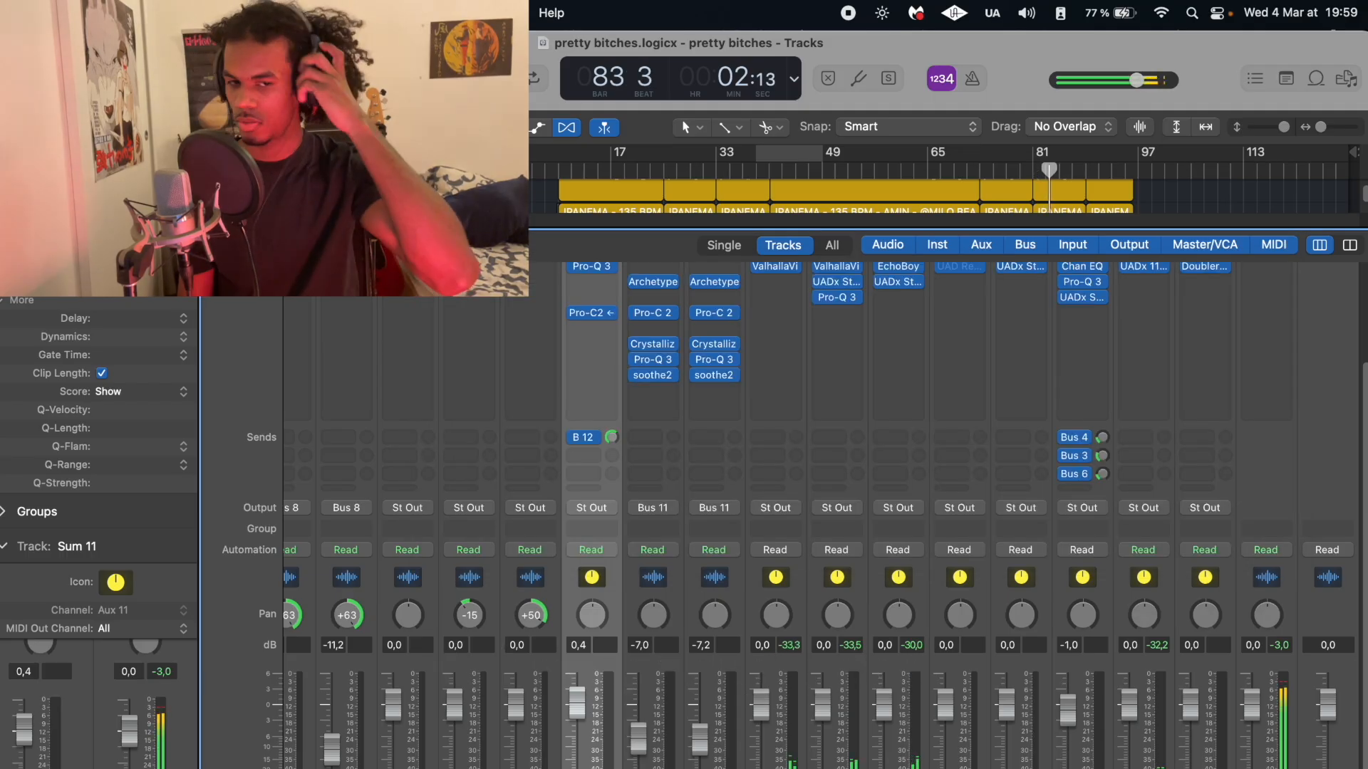
Inspect the UADx 1176AE Compressor on Aux 10 and the Doubler2 on Aux 12 with both windows open
scroll(712, 367, up, 3)
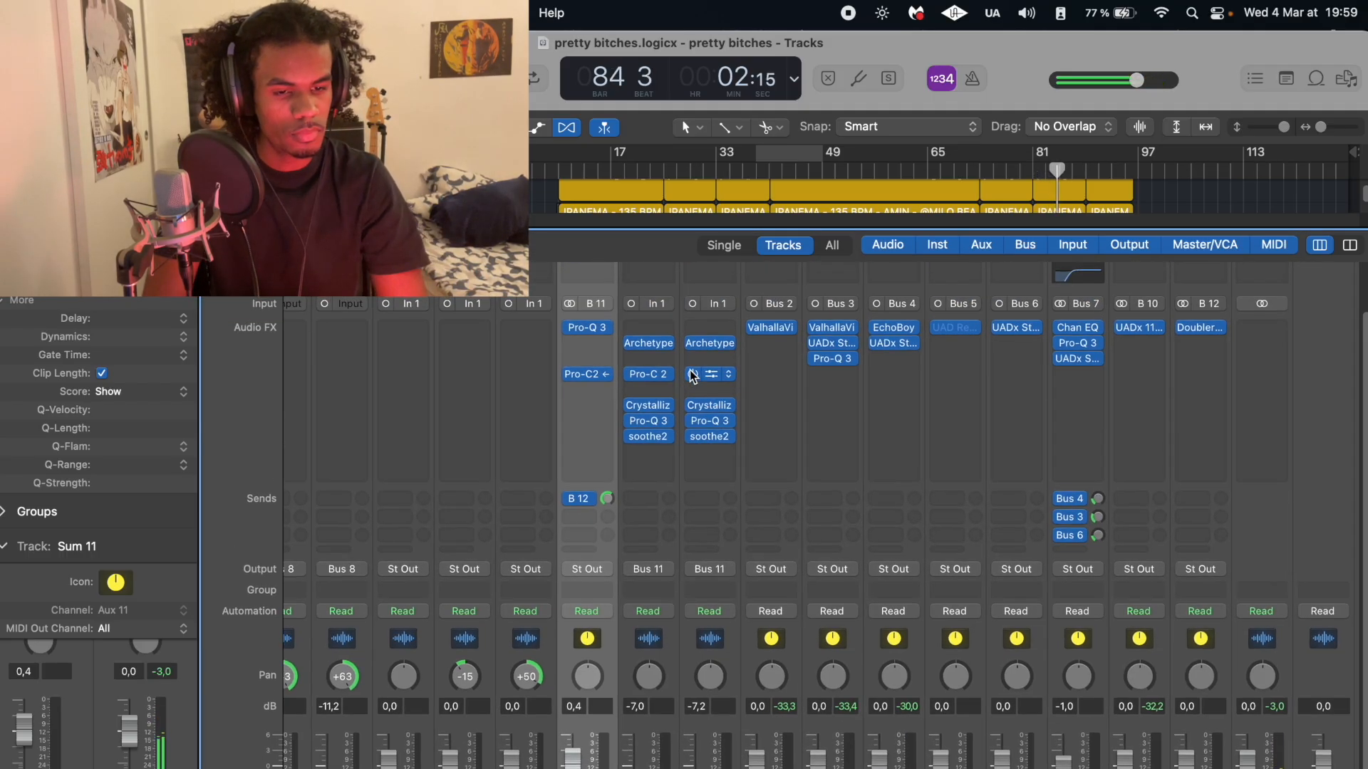
scroll(781, 367, down, 2)
scroll(780, 378, up, 5)
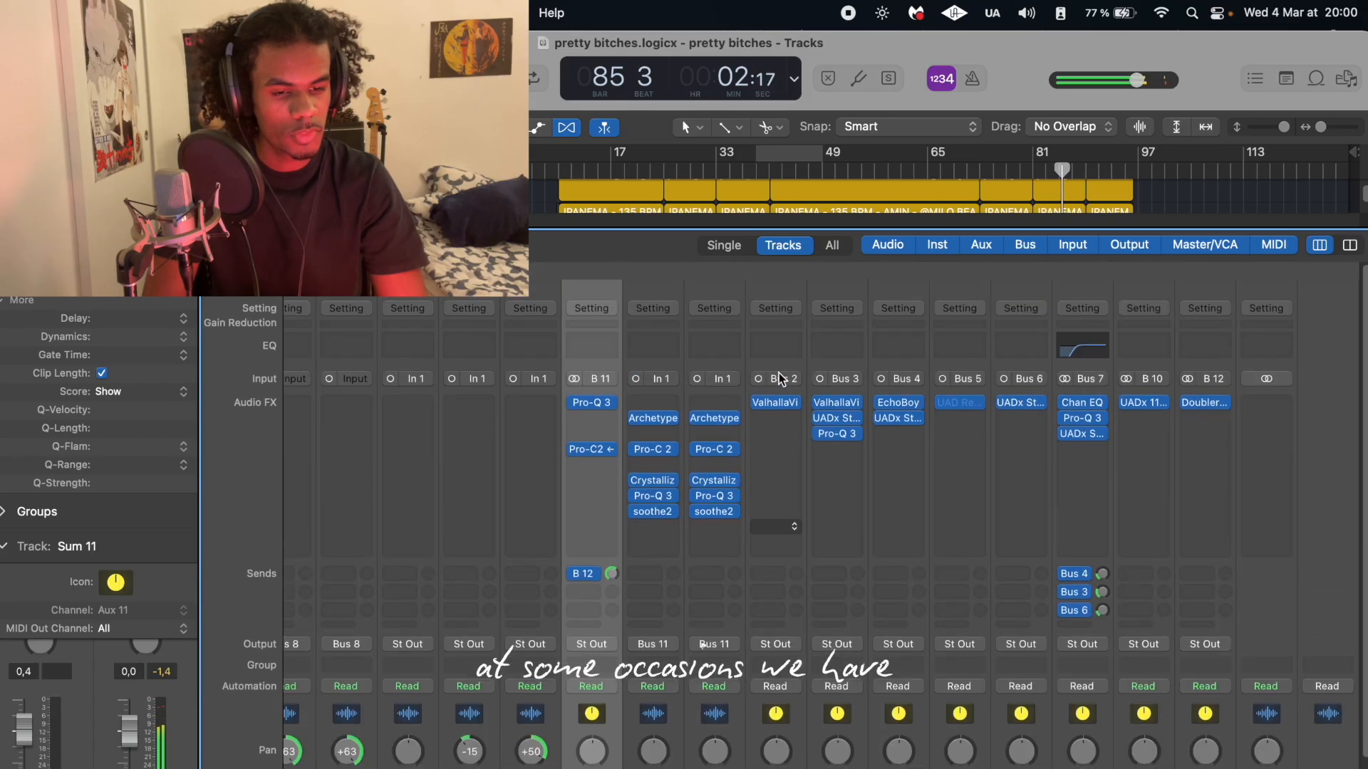
click(1148, 387)
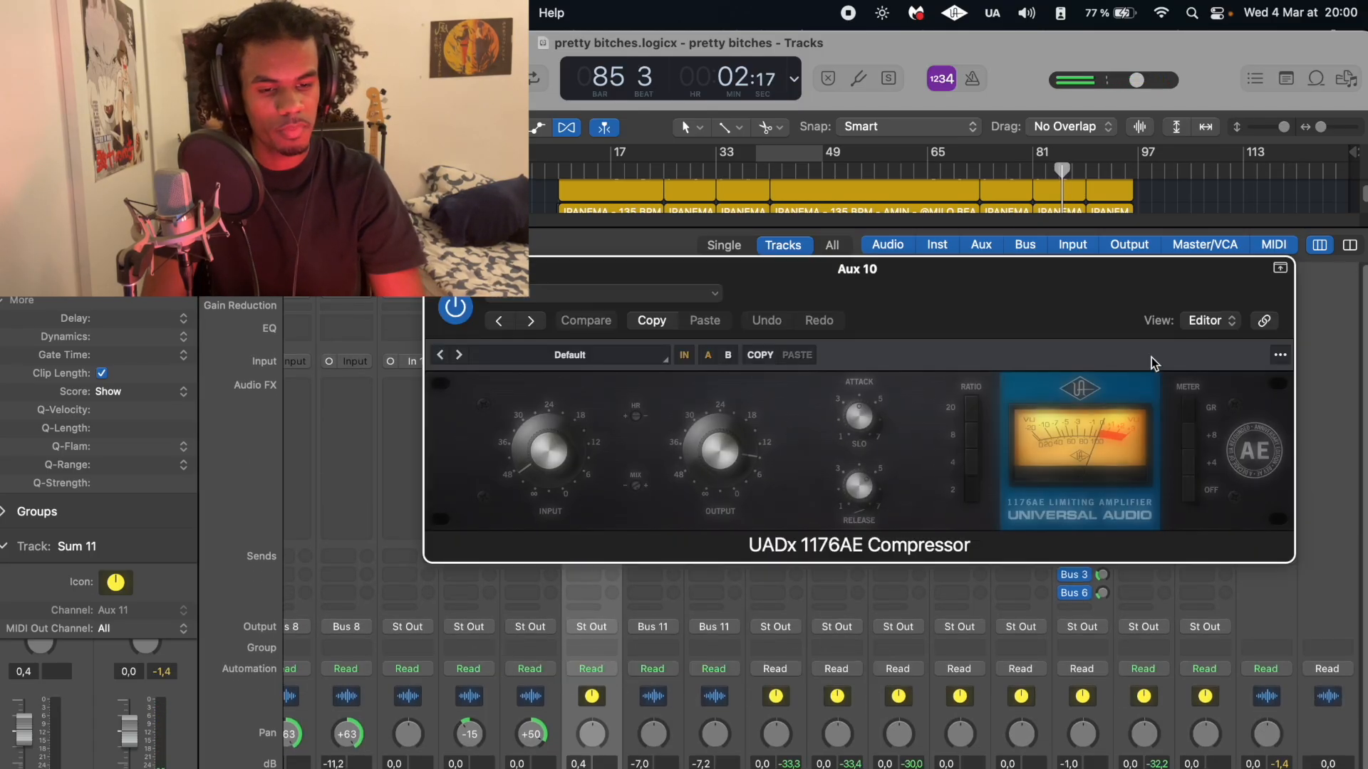
drag(978, 294, 725, 297)
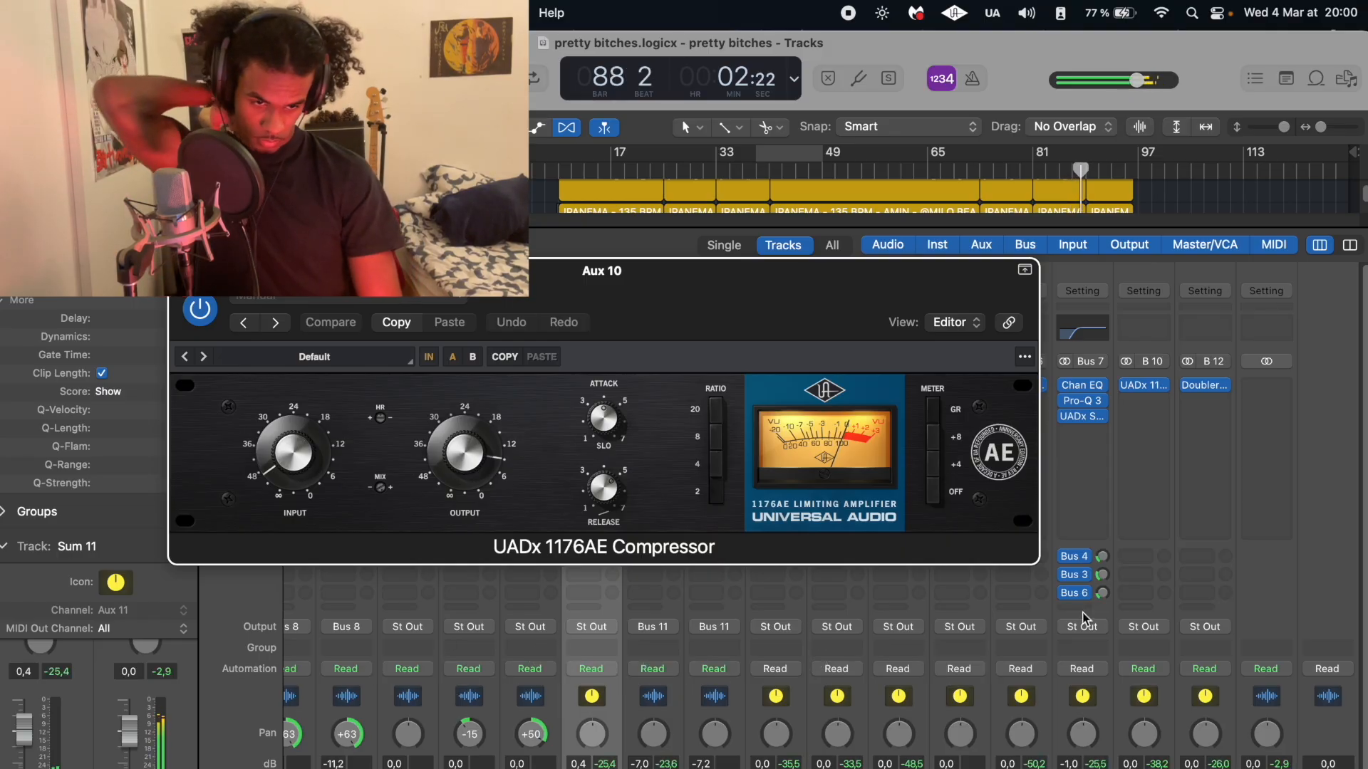
click(1207, 388)
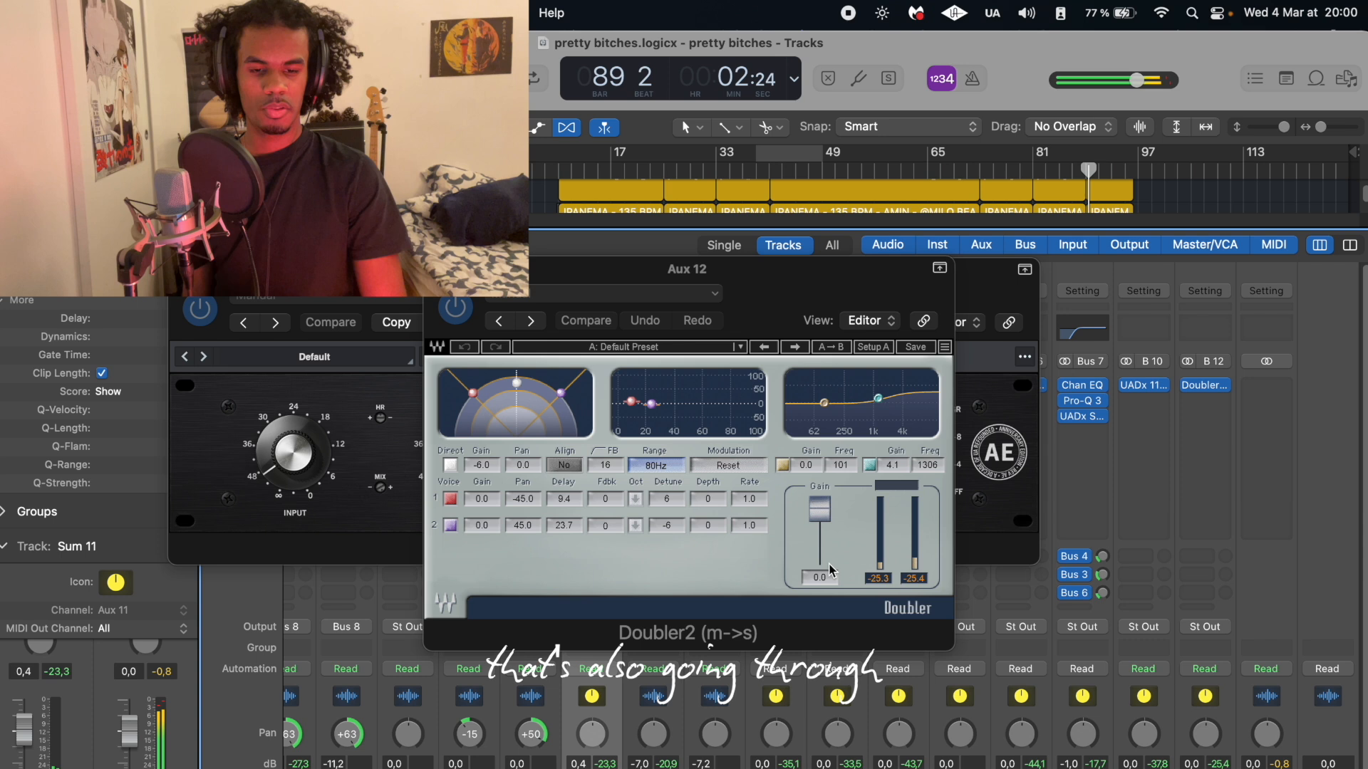